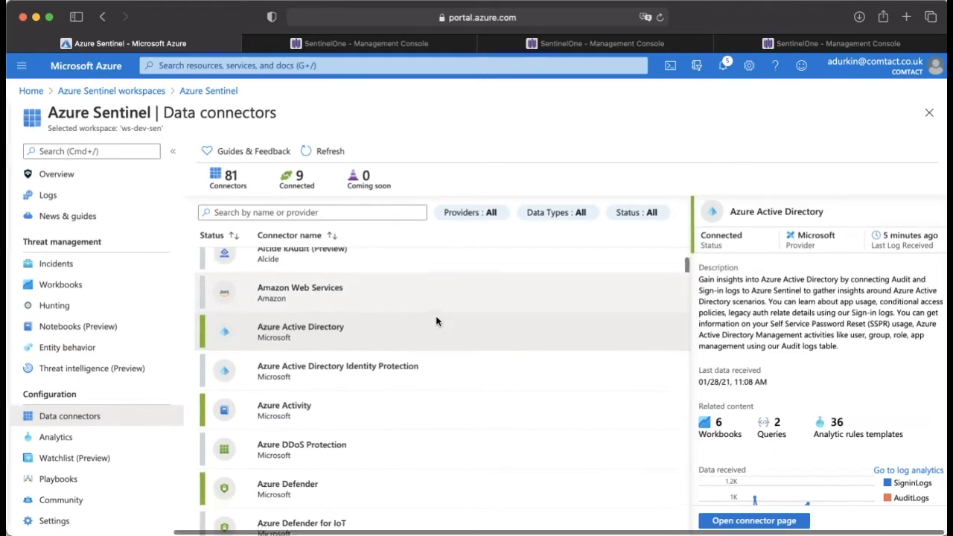
Step: Review the Azure Active Directory connector's description, related content and data received chart
scroll(408, 329, down, 1)
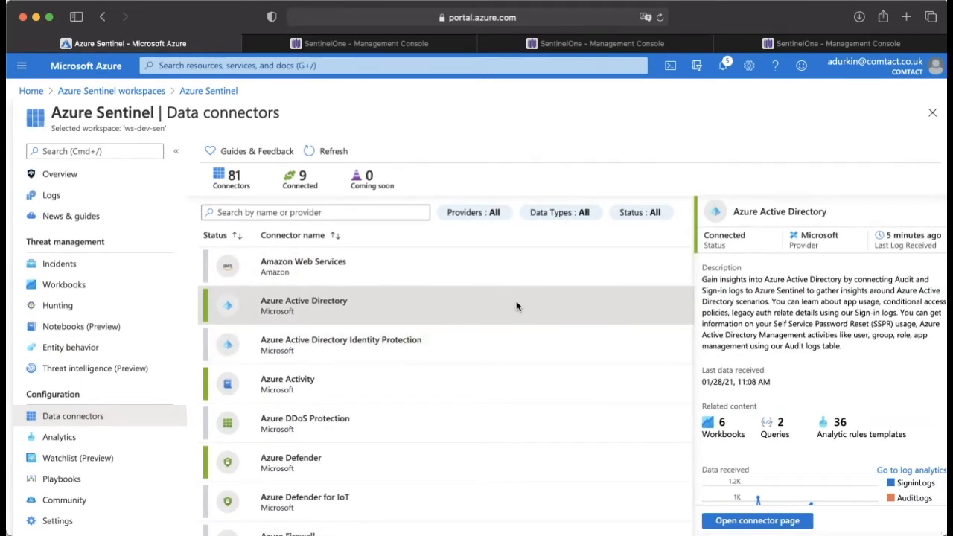
scroll(797, 331, down, 3)
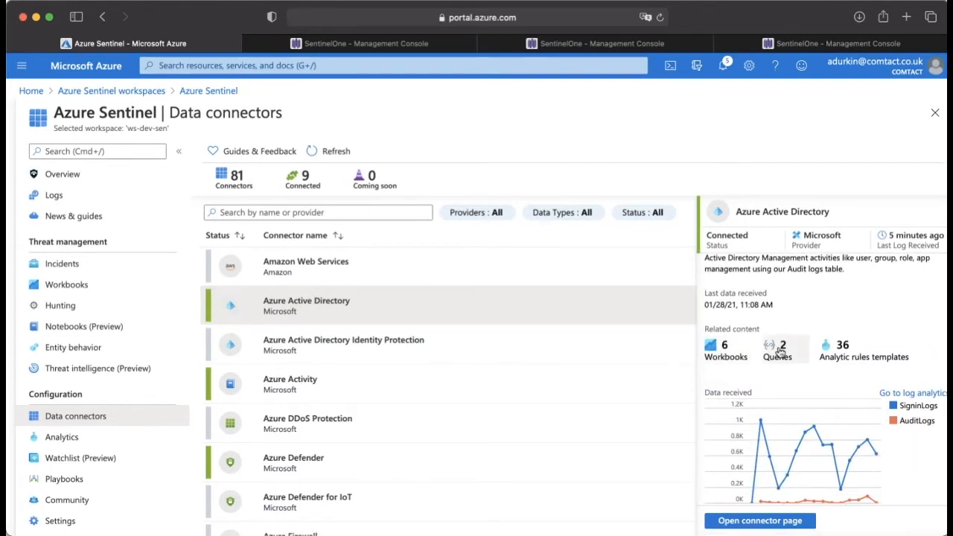
scroll(777, 309, down, 1)
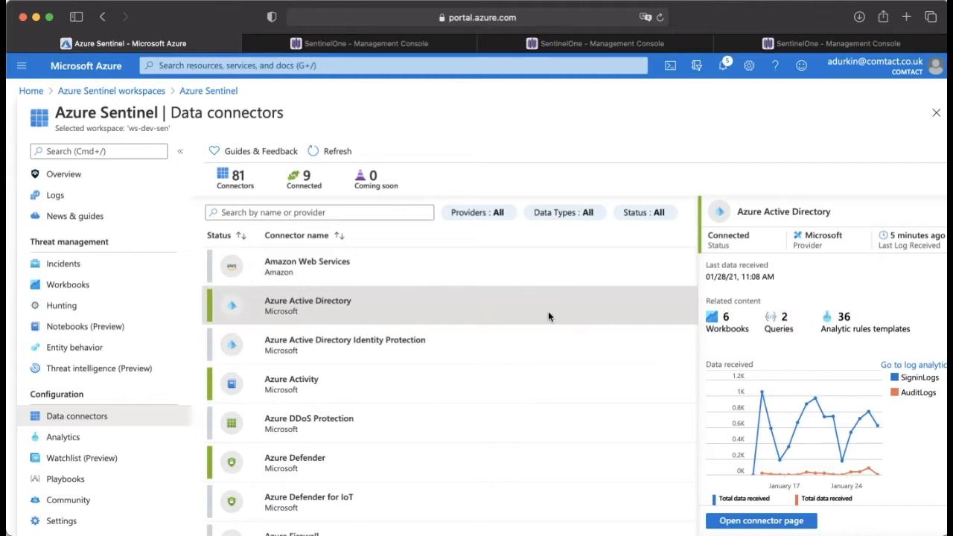
Step: Find the Syslog connector in the connector list and examine its related content and data received chart
scroll(447, 363, down, 20)
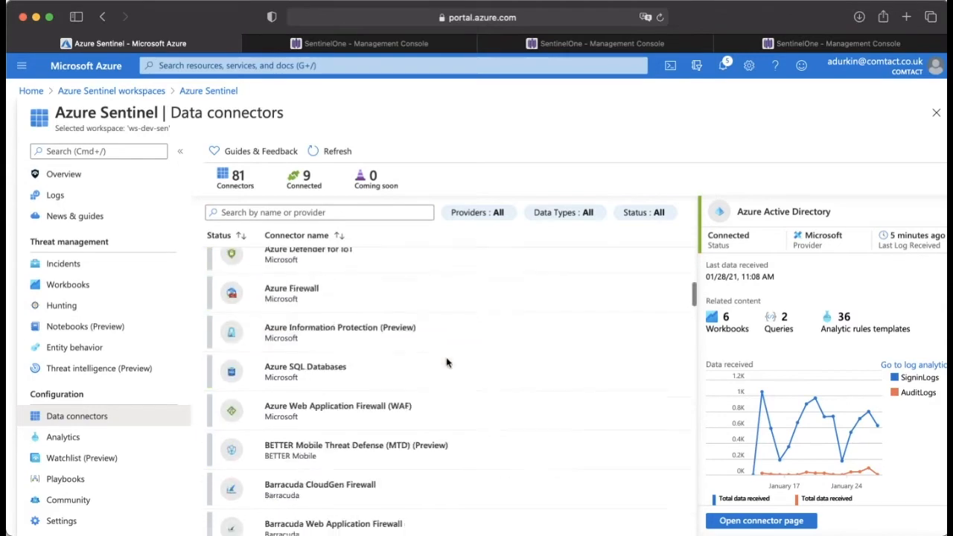
scroll(447, 363, down, 15)
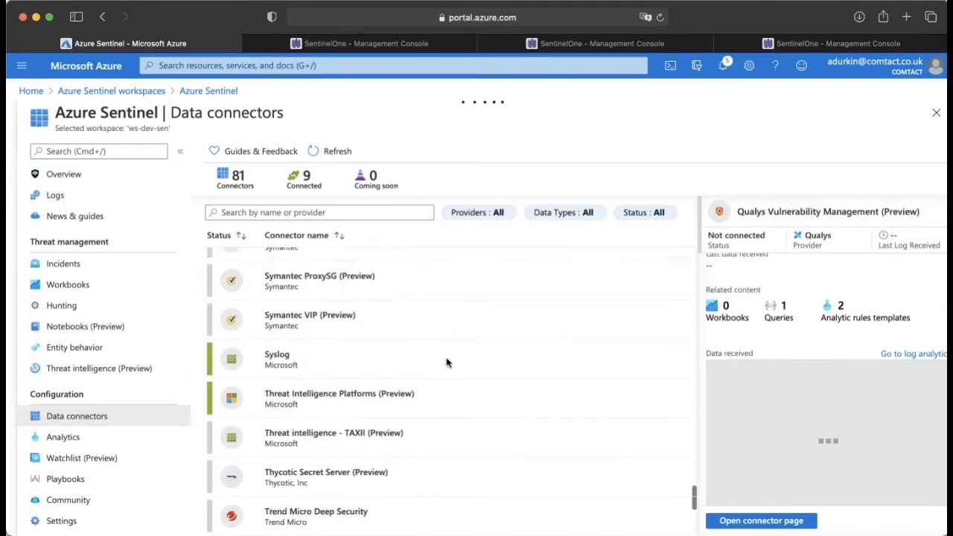
click(389, 354)
scroll(417, 336, down, 1)
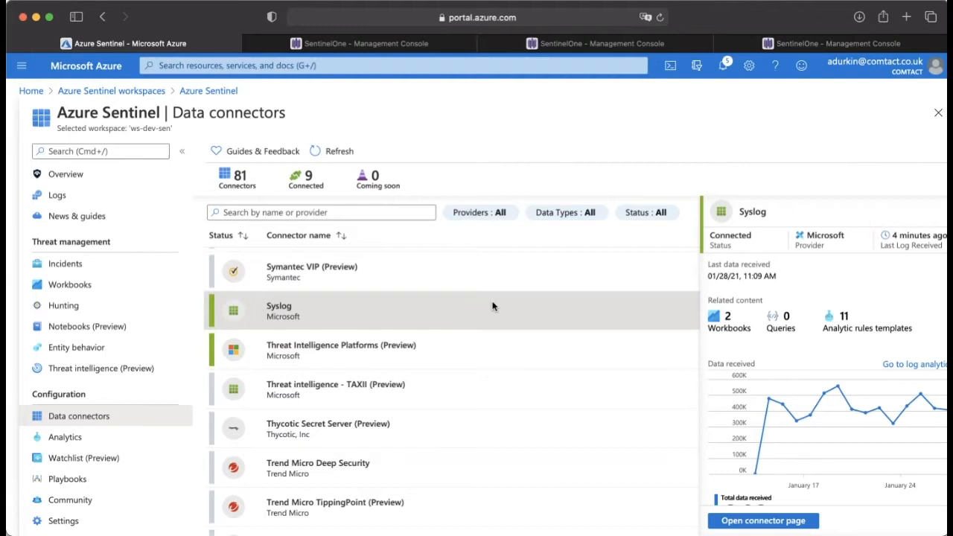
scroll(492, 305, down, 1)
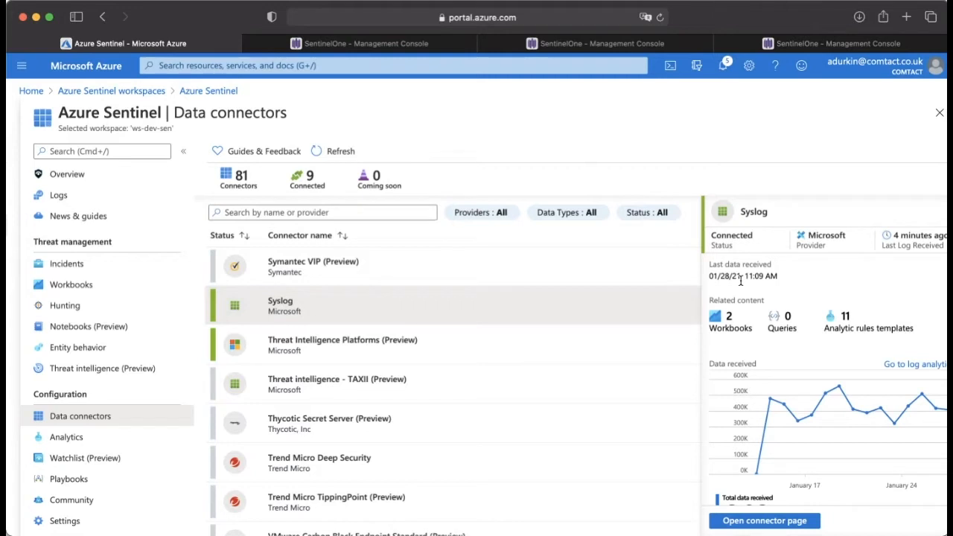
Step: Open the workspace logs, dismiss the example queries, and run the SentinelOne "Full disk scan completed" query from 1/21/2021, 4:34 PM in the history
click(108, 195)
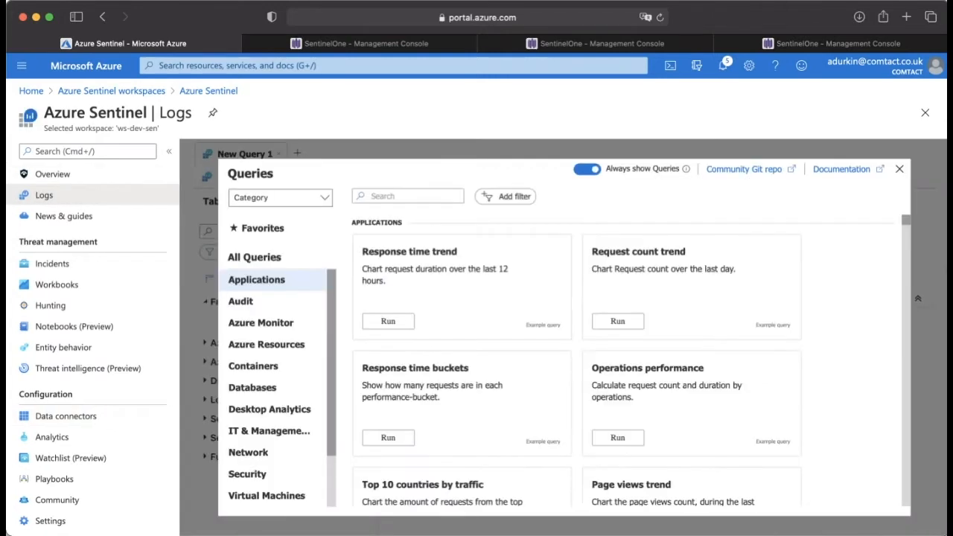
click(900, 169)
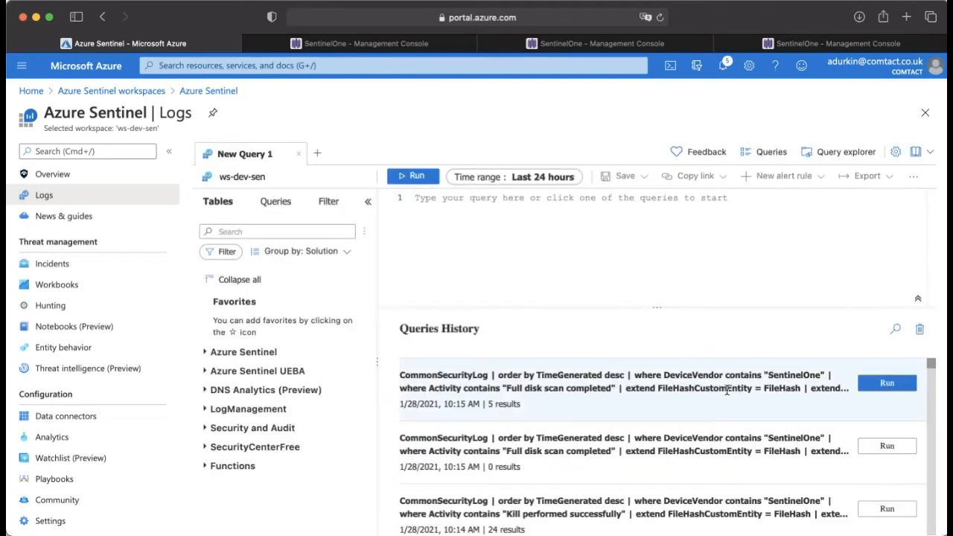
scroll(793, 424, down, 15)
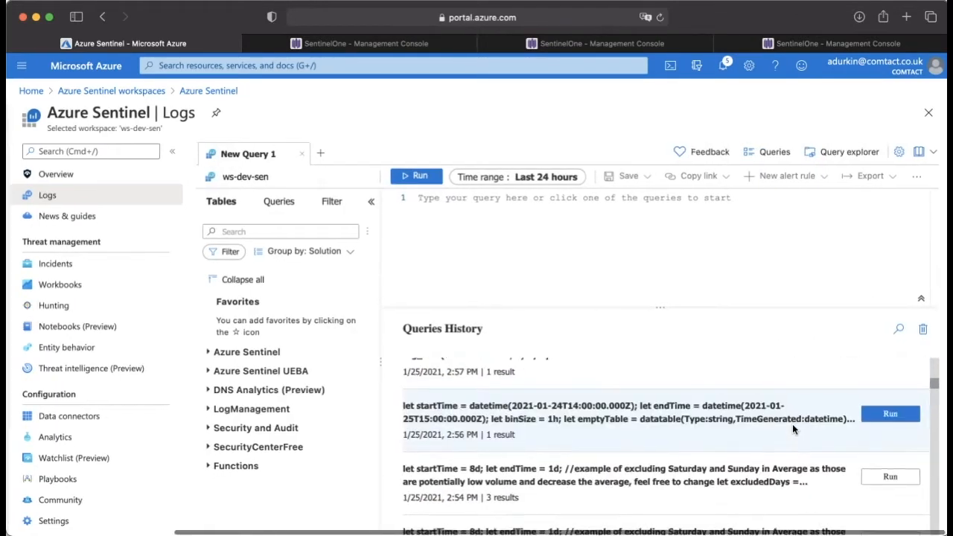
scroll(793, 424, down, 10)
scroll(793, 423, up, 3)
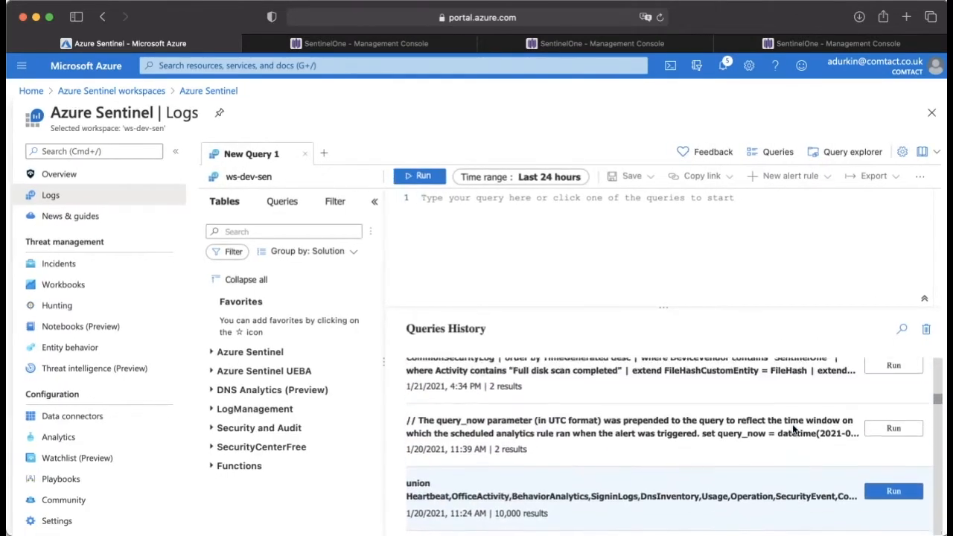
scroll(792, 424, up, 3)
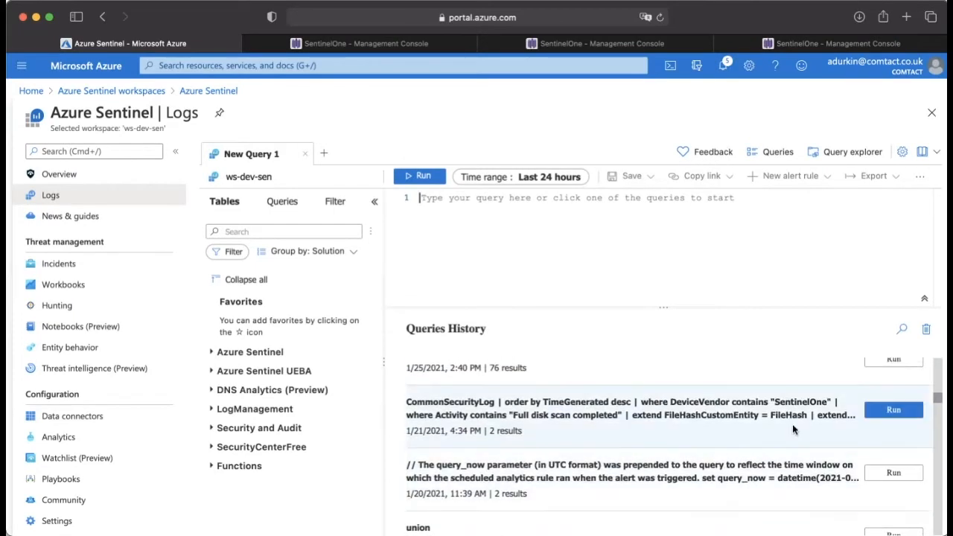
click(883, 416)
Step: Delete everything after the DeviceVendor contains "SentinelOne" line from the query and check the remaining clauses
drag(666, 272, 419, 229)
key(BackSpace)
key(BackSpace)
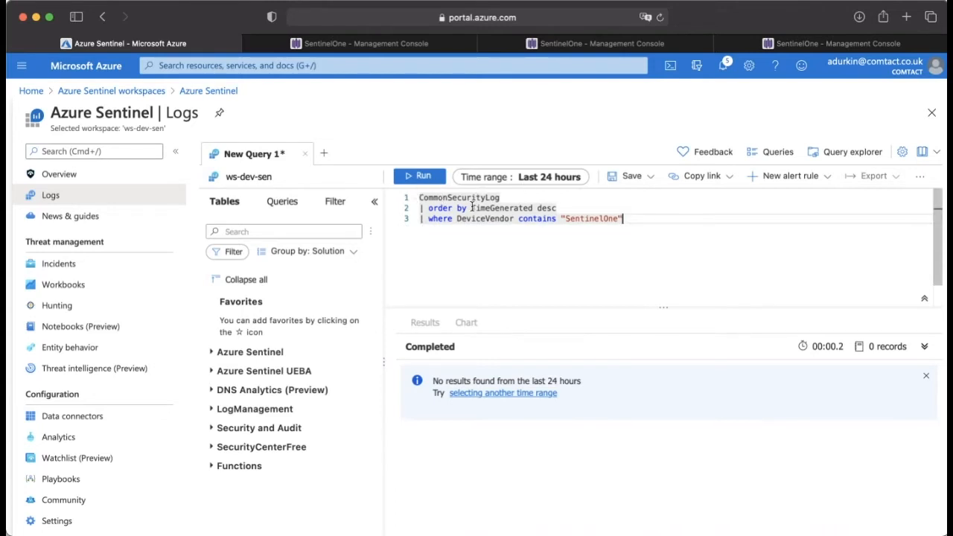
drag(428, 208, 556, 208)
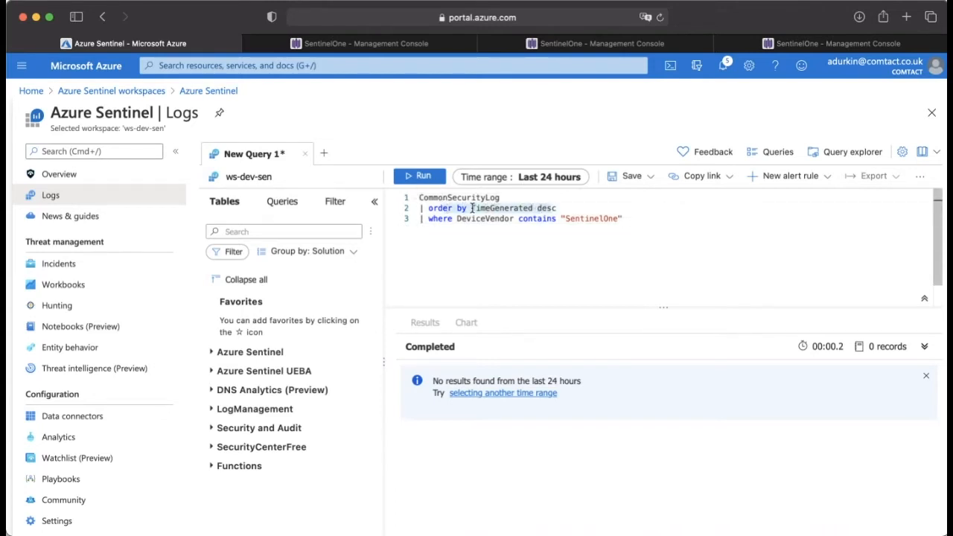
click(452, 218)
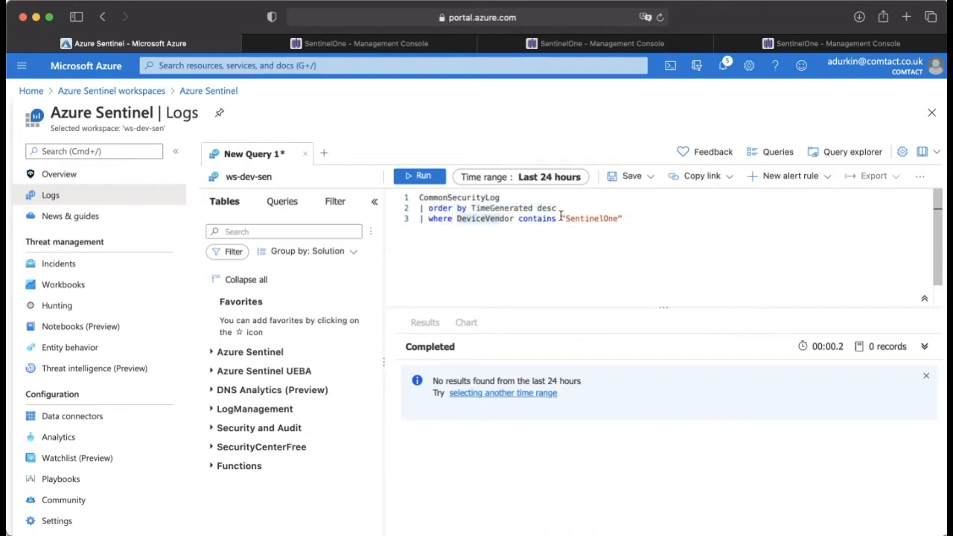
drag(565, 219, 610, 219)
Step: Set the query's time range to the last 7 days and run it against CommonSecurityLog
click(529, 177)
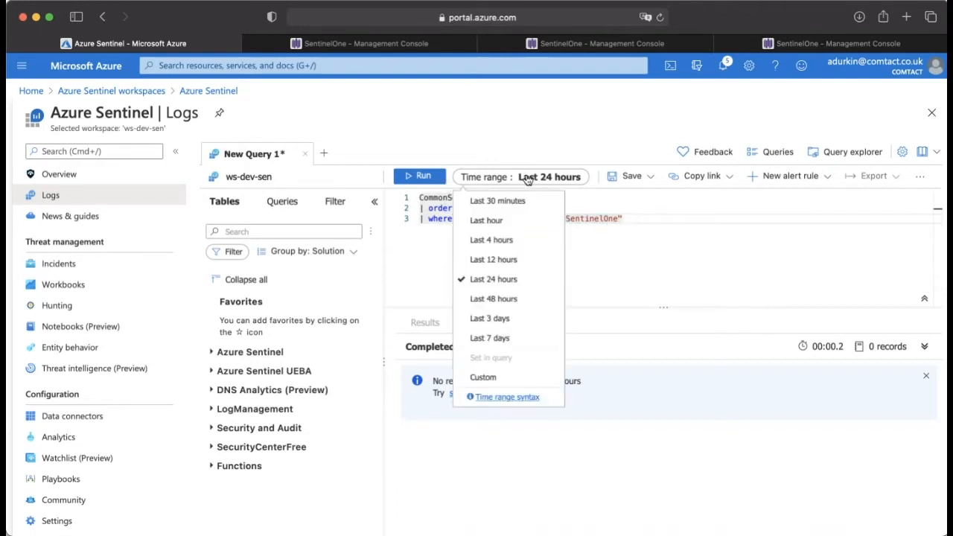
click(492, 337)
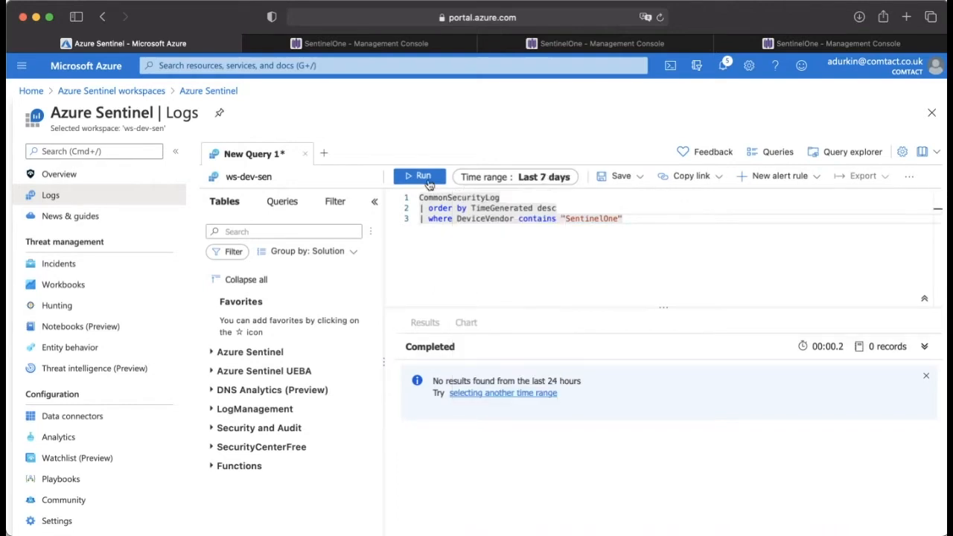
click(426, 179)
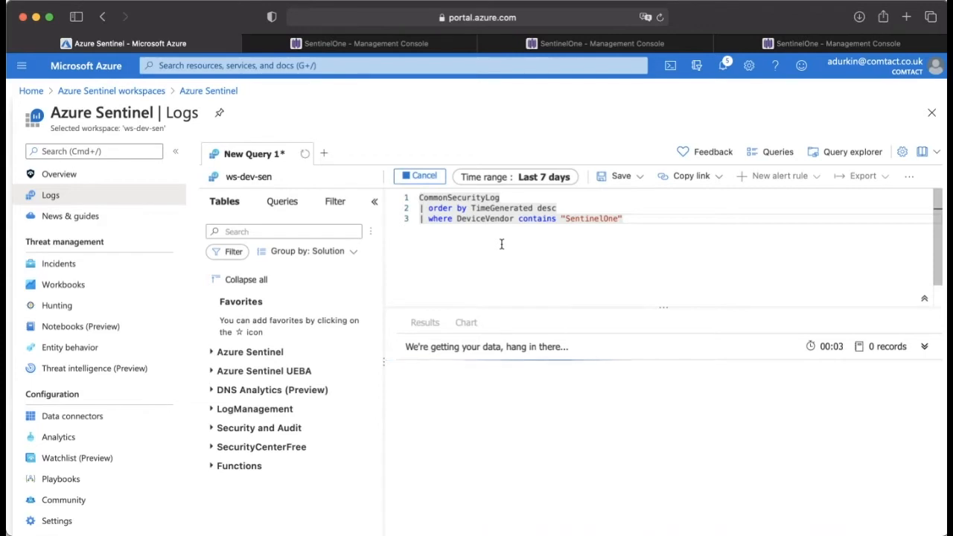
drag(509, 197, 419, 198)
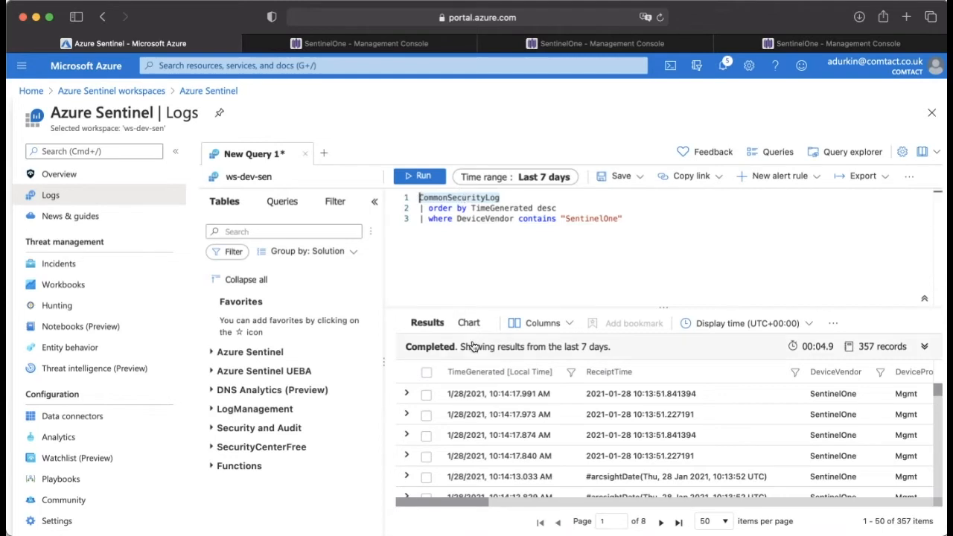
Step: Expand the first SentinelOne record in the results and examine its tenant, time, vendor, product and severity fields
scroll(562, 412, right, 8)
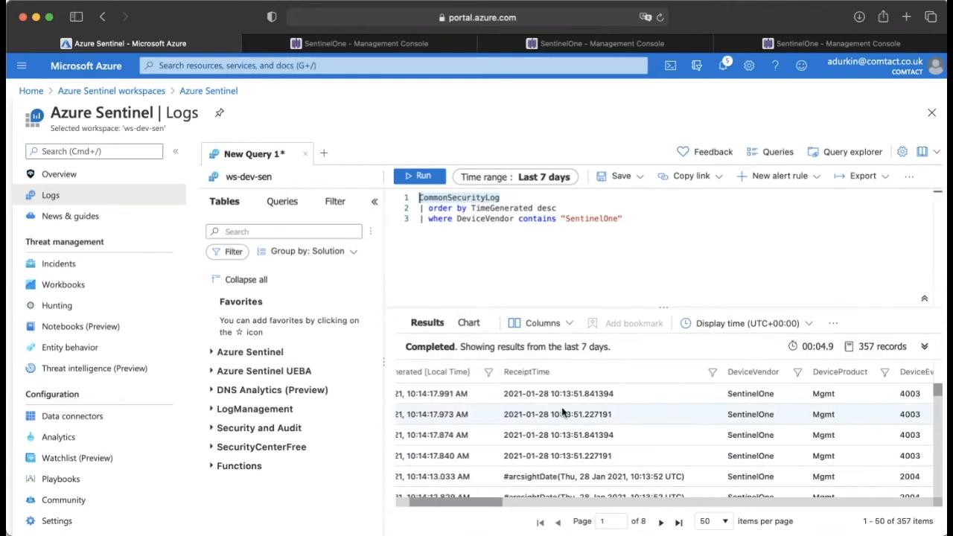
scroll(563, 412, left, 8)
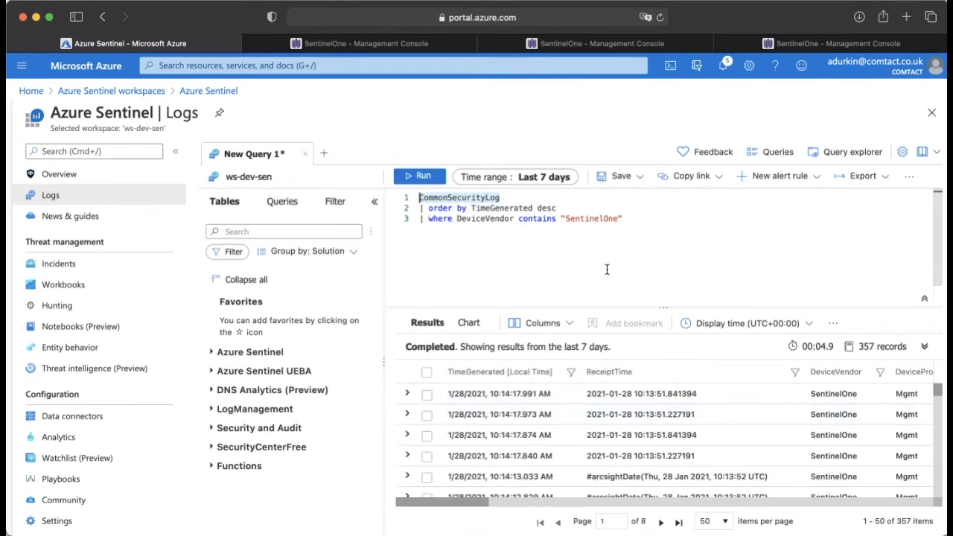
scroll(606, 265, down, 2)
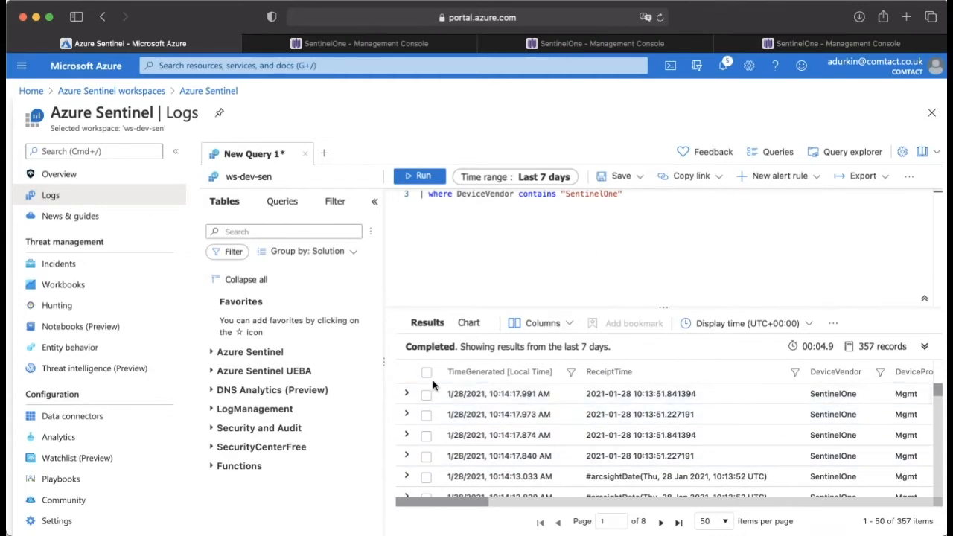
click(407, 395)
scroll(583, 435, down, 2)
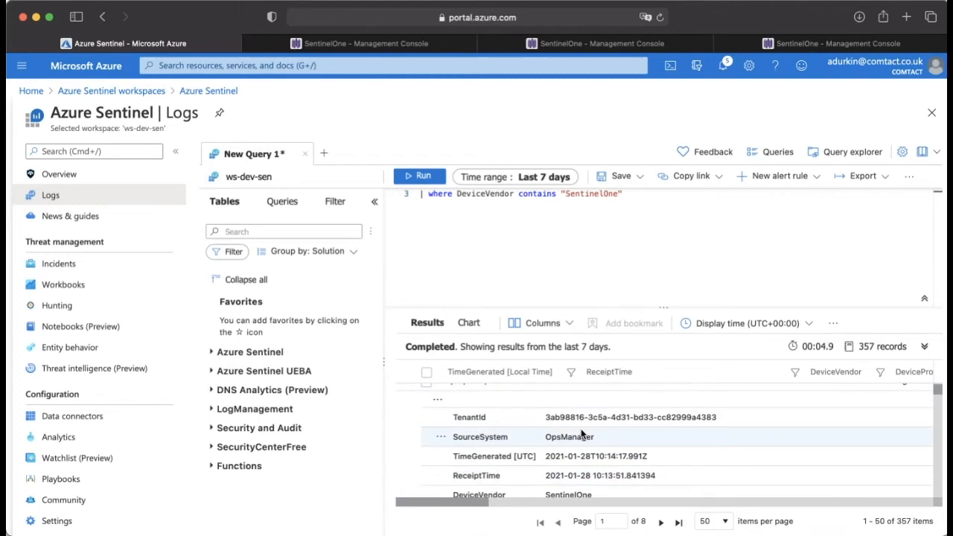
scroll(582, 435, down, 1)
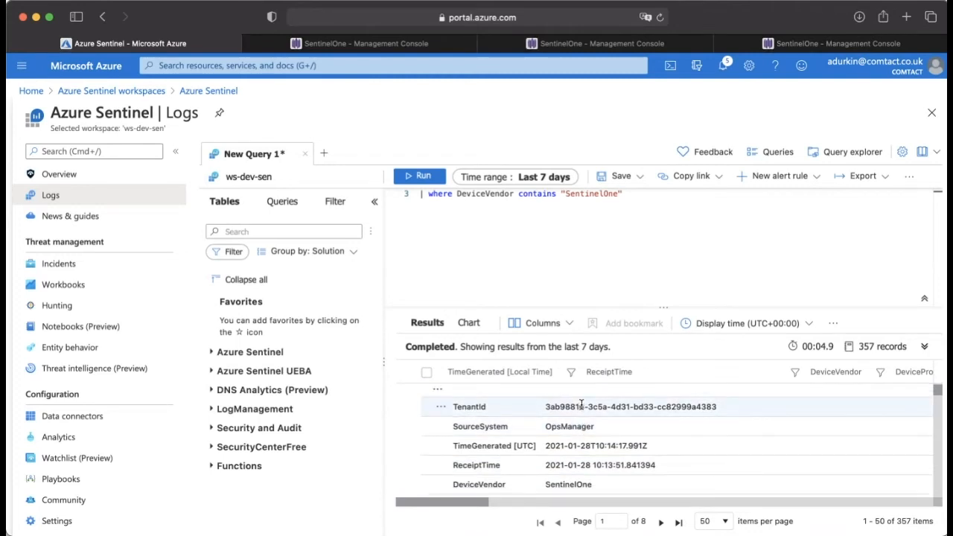
double_click(581, 406)
scroll(570, 405, down, 3)
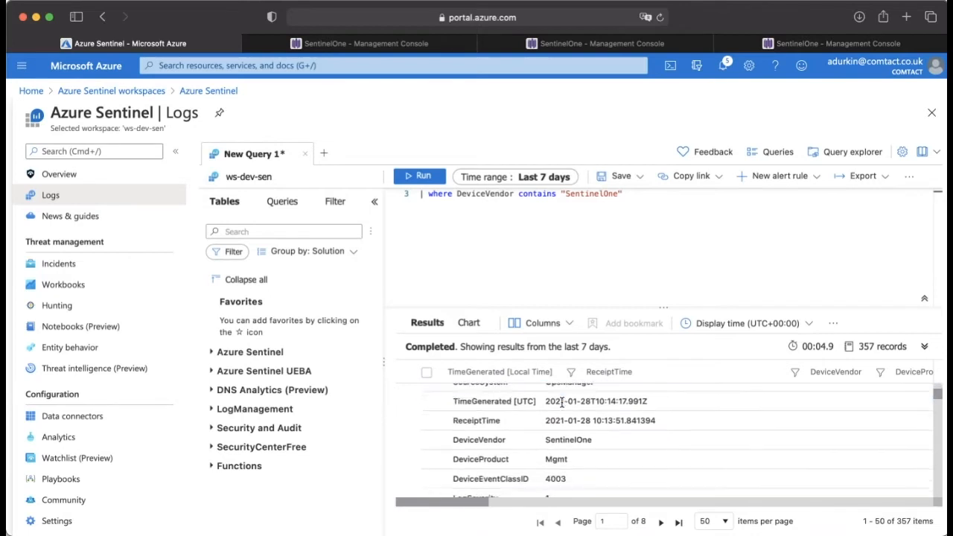
scroll(562, 403, down, 1)
scroll(580, 414, down, 3)
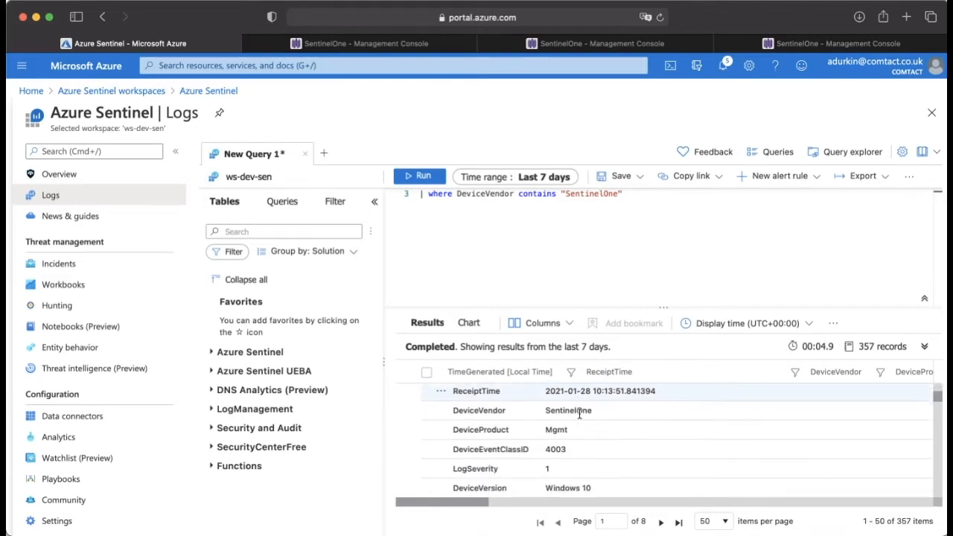
scroll(581, 403, down, 4)
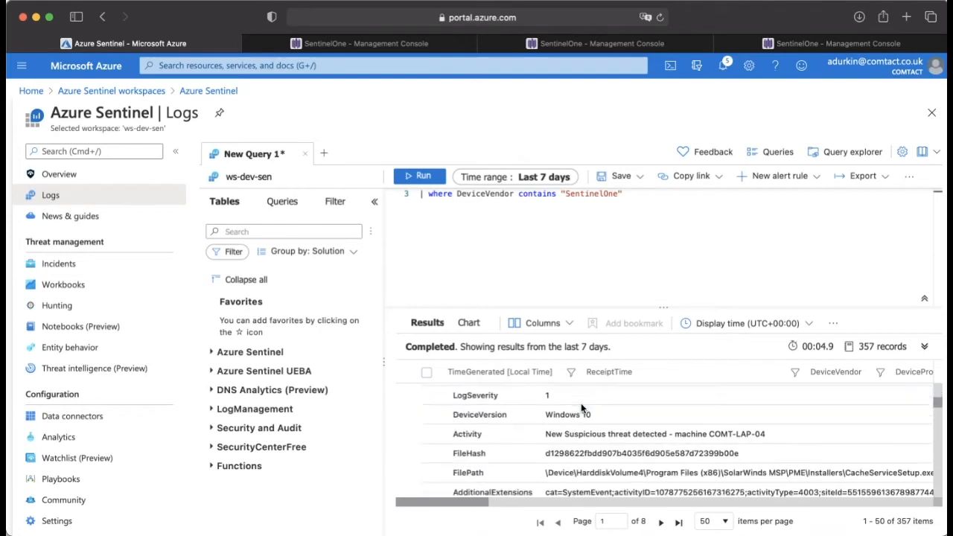
Step: Inspect the expanded record's DeviceVersion and Activity values, including the machine name in the activity text
click(582, 410)
click(583, 411)
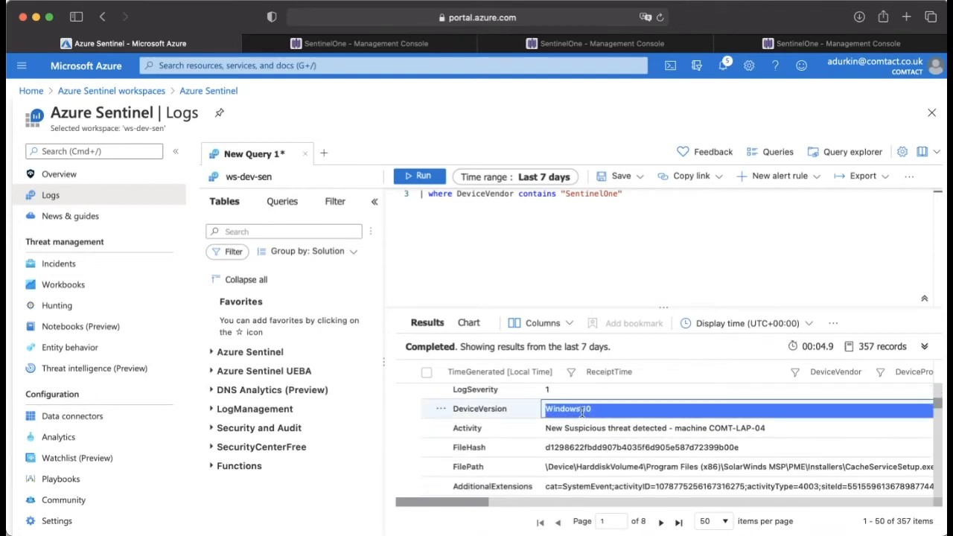
scroll(600, 411, down, 1)
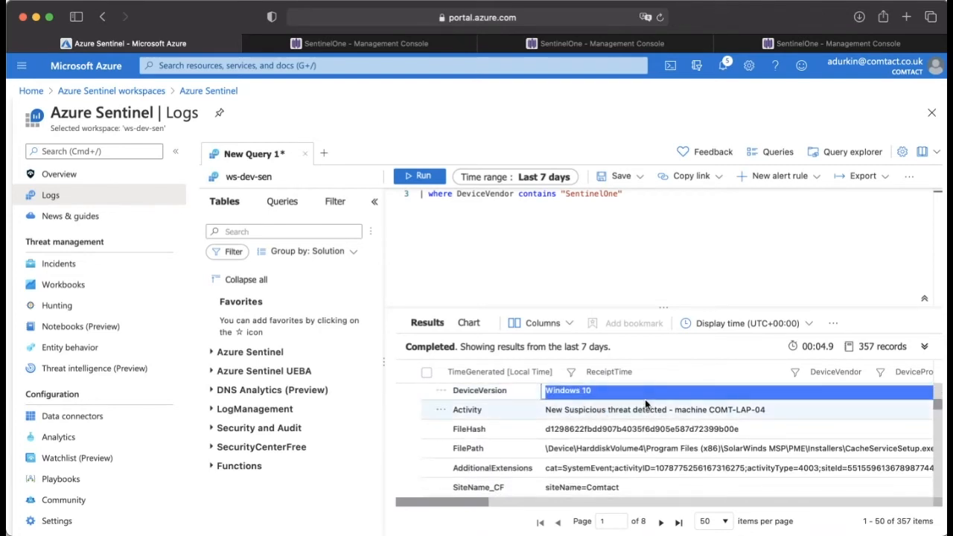
click(646, 409)
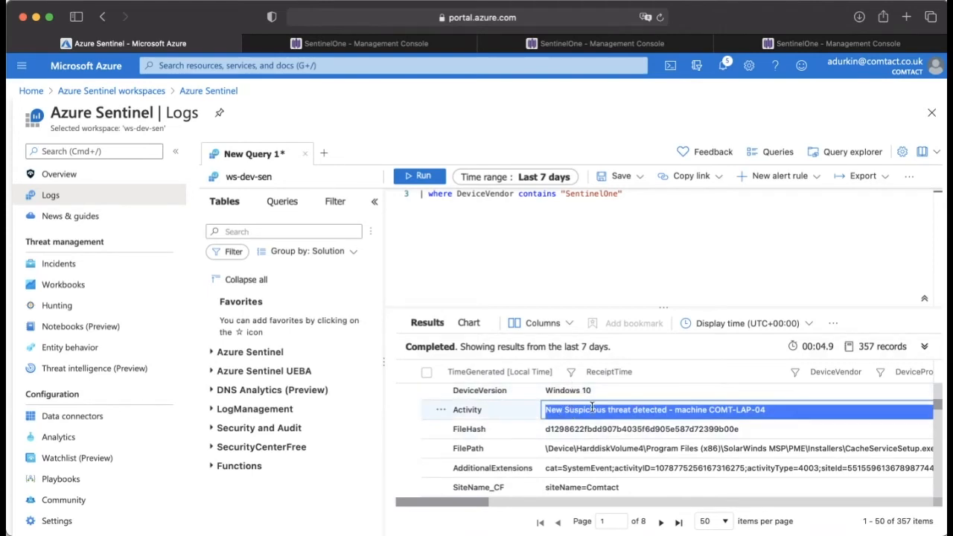
click(709, 409)
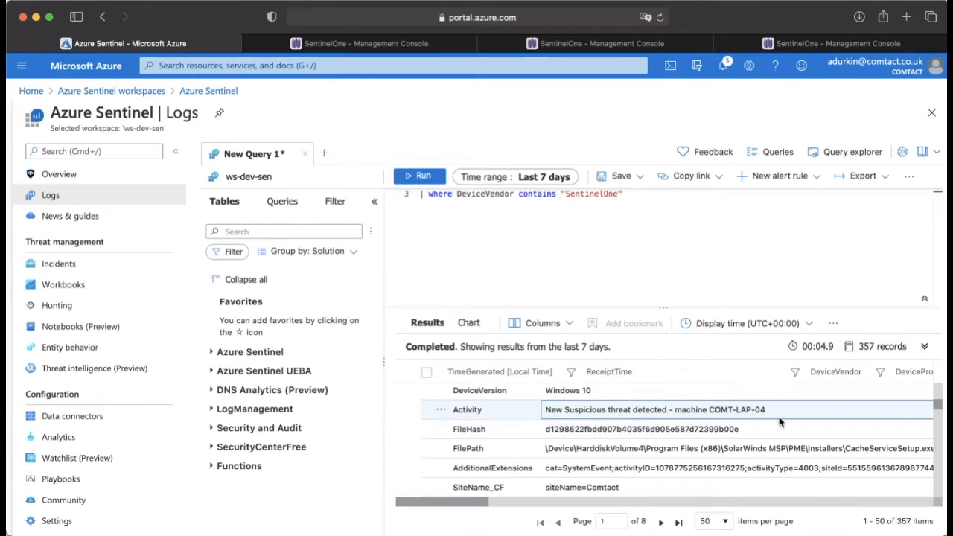
drag(778, 412, 709, 410)
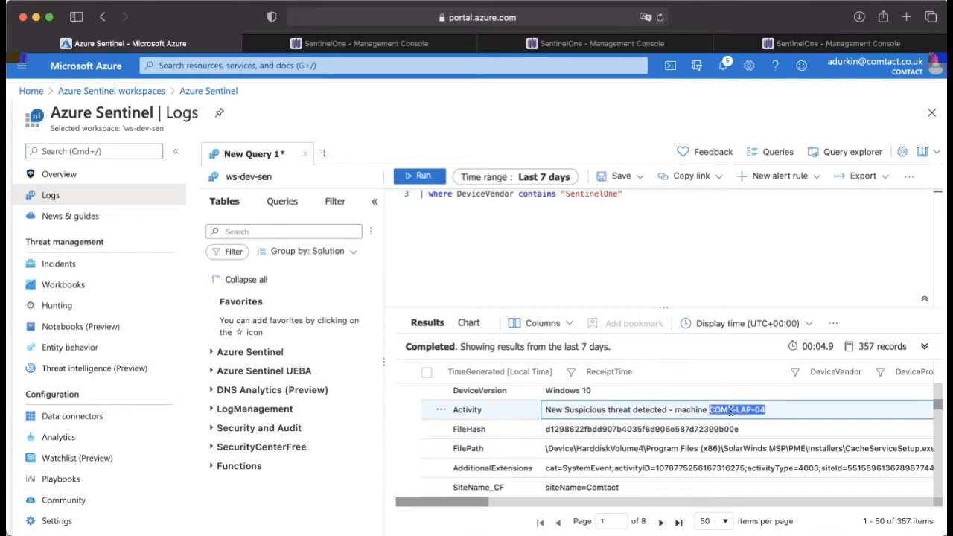
click(732, 410)
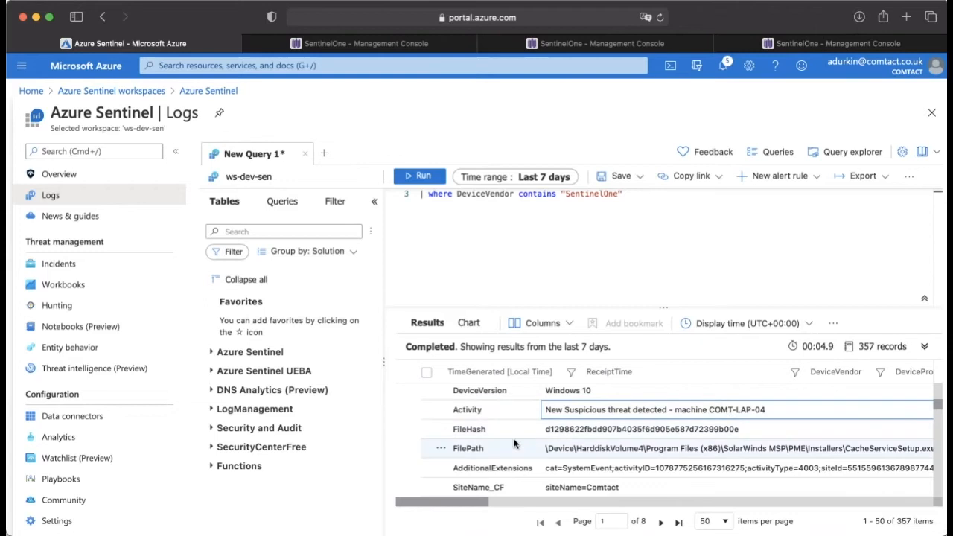
Step: Inspect the complete FilePath value of the expanded record
scroll(514, 445, down, 2)
click(584, 416)
double_click(583, 416)
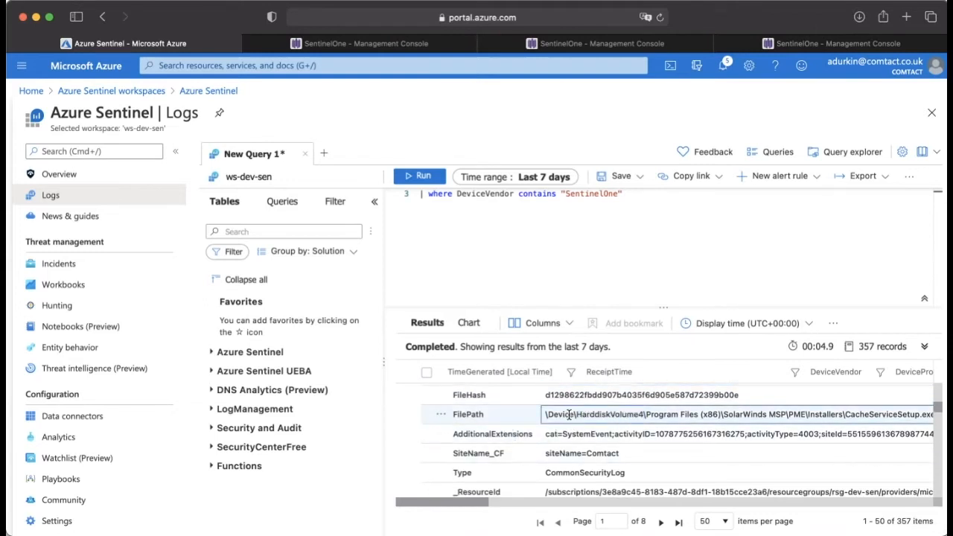
scroll(596, 425, right, 3)
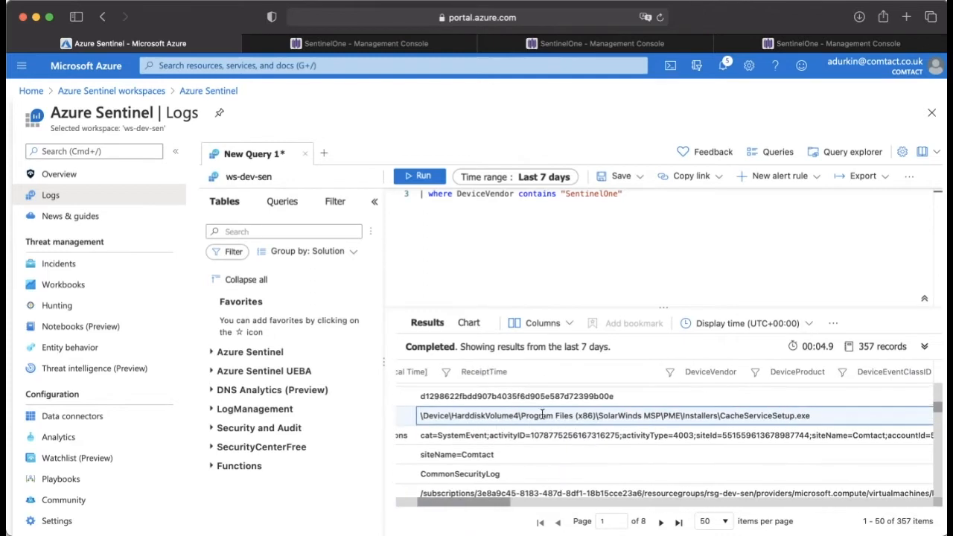
Step: Examine the remaining fields of the expanded SentinelOne record down to its Type value, and return to the record's beginning
scroll(699, 412, down, 2)
scroll(699, 412, left, 3)
scroll(700, 411, down, 1)
triple_click(594, 418)
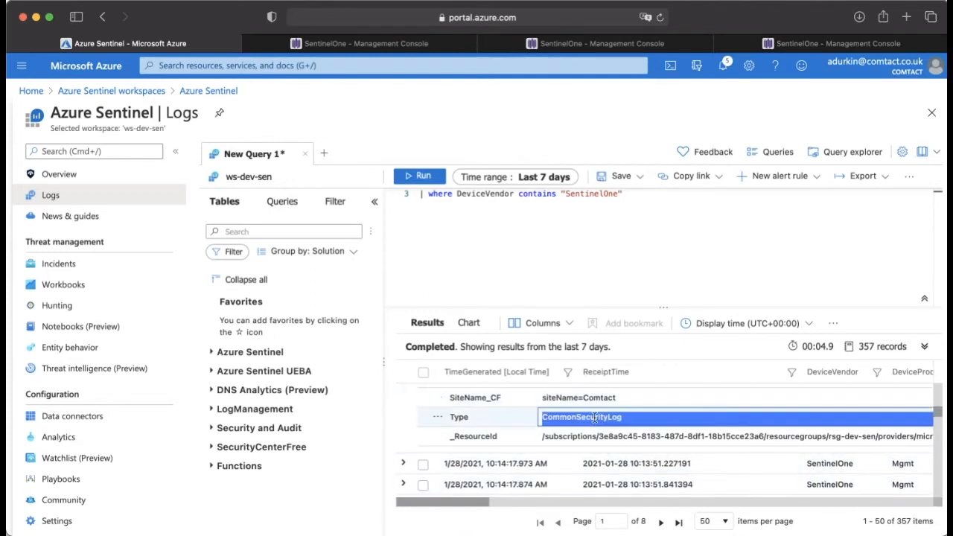
click(607, 403)
scroll(607, 403, up, 5)
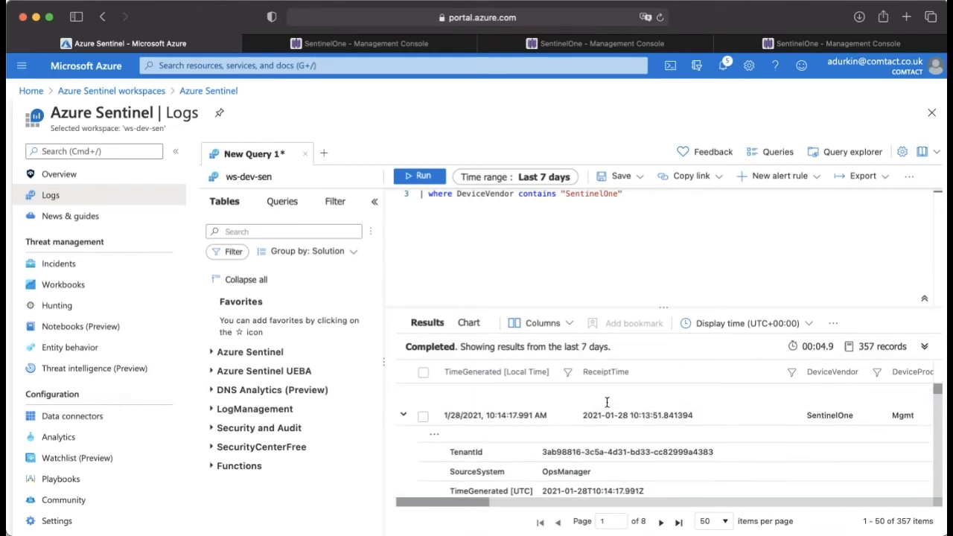
scroll(607, 403, down, 1)
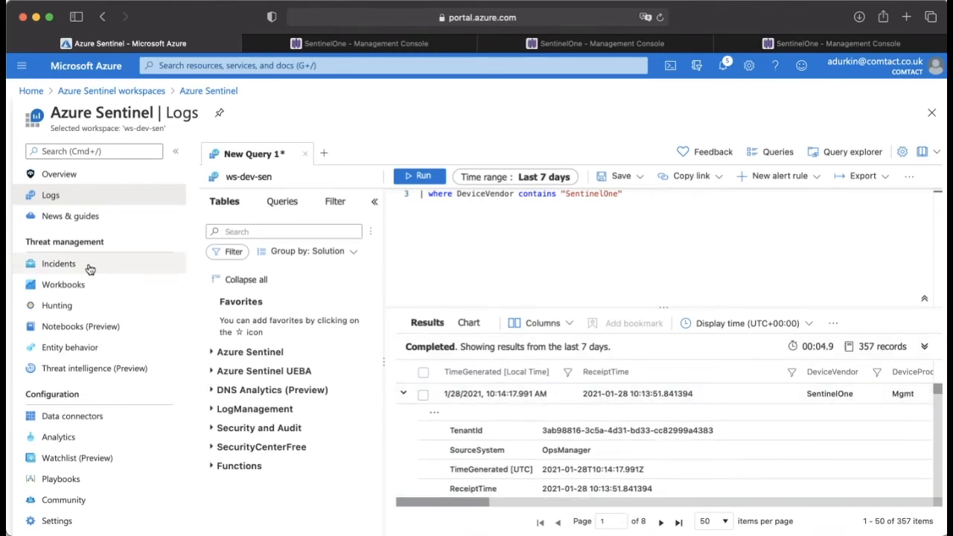
Step: Review the full SentinelOne query and the new alert rule options for Azure Monitor and Azure Sentinel, without creating an alert
scroll(786, 248, up, 2)
click(586, 200)
click(653, 219)
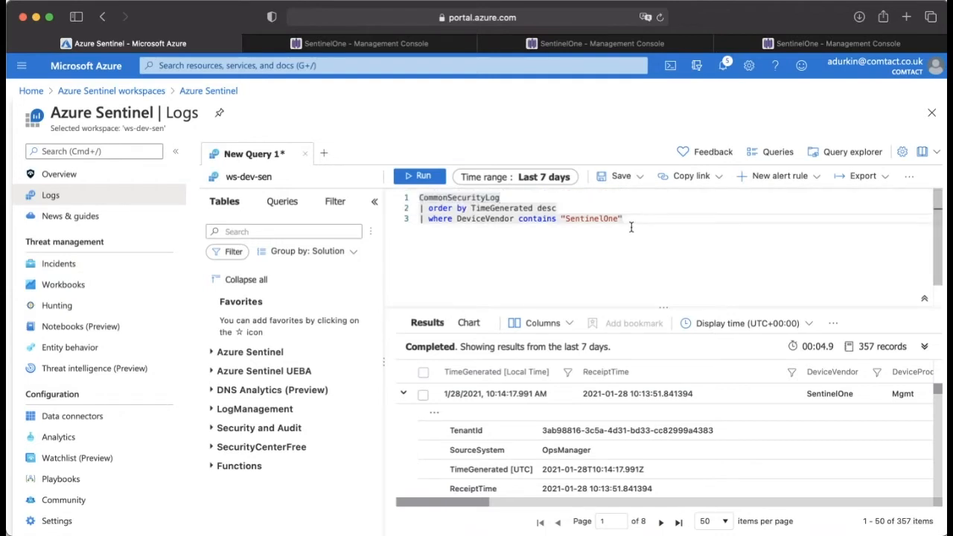
click(777, 183)
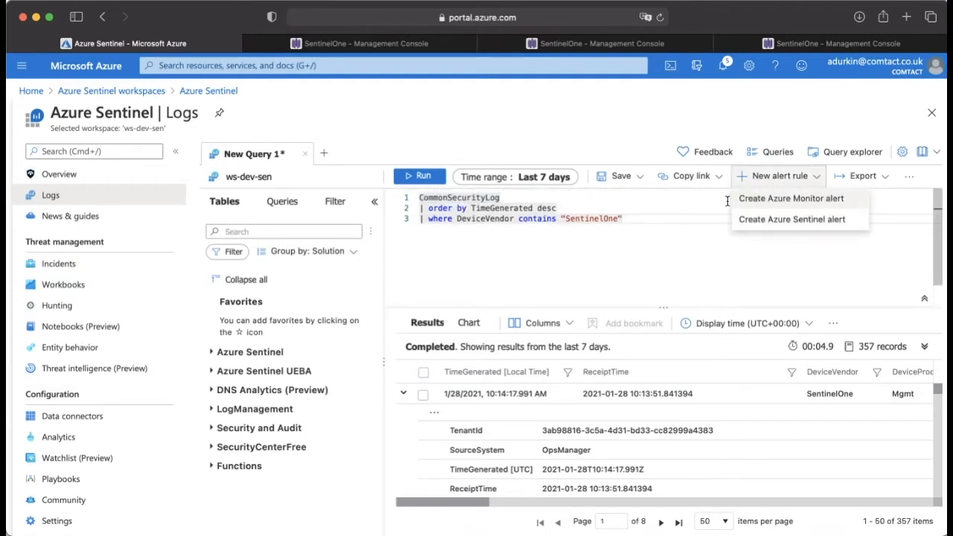
click(681, 224)
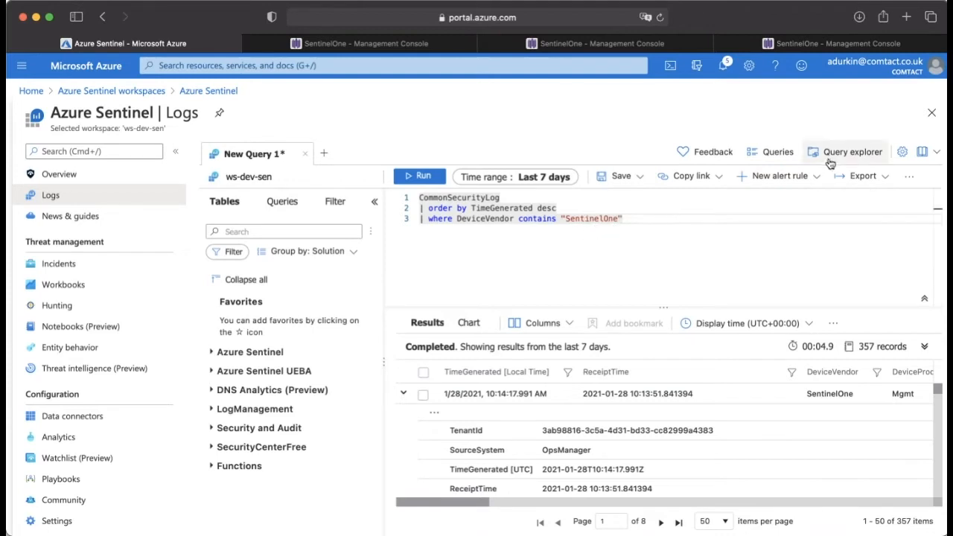
click(791, 182)
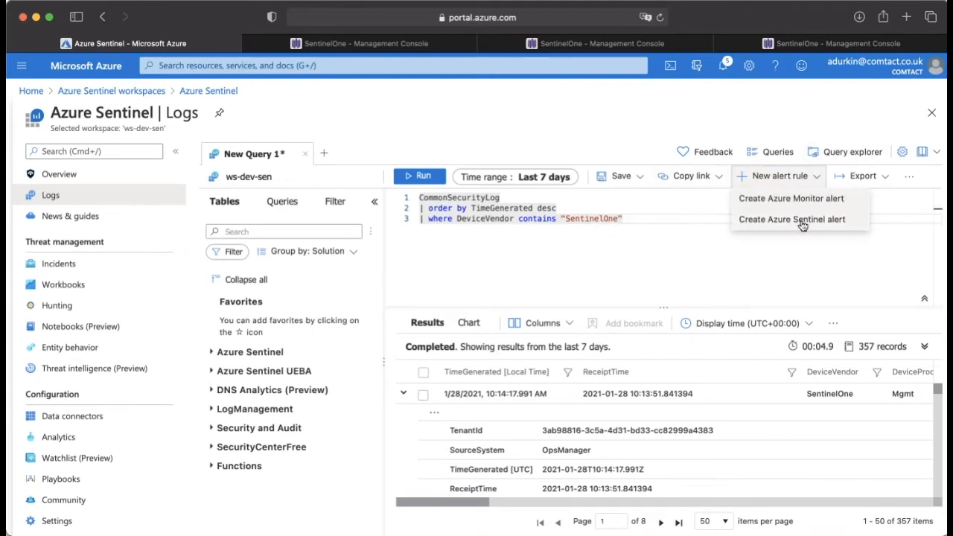
click(574, 252)
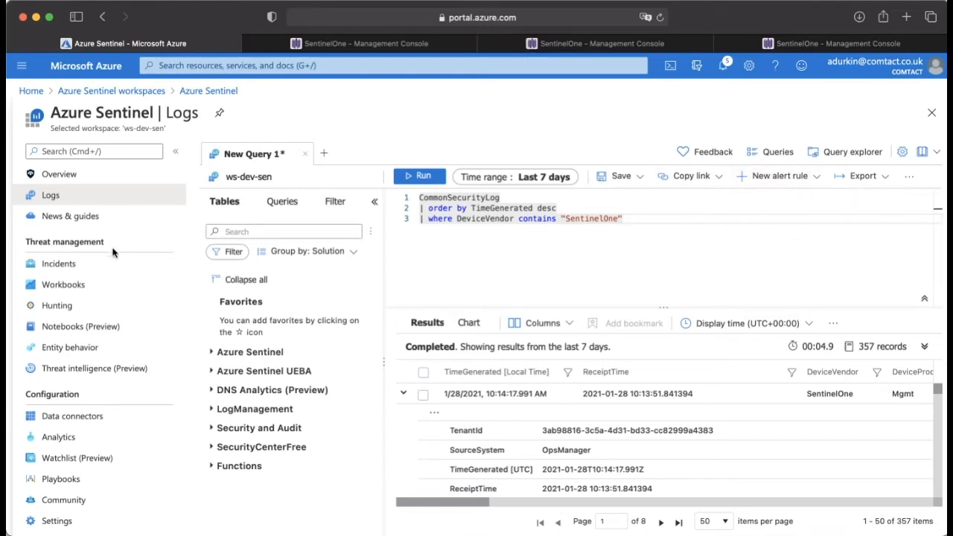
Step: Go to the Incidents page, discarding the unsaved query edits, and select incident 1344, "Kill performed successfully - S1"
click(114, 267)
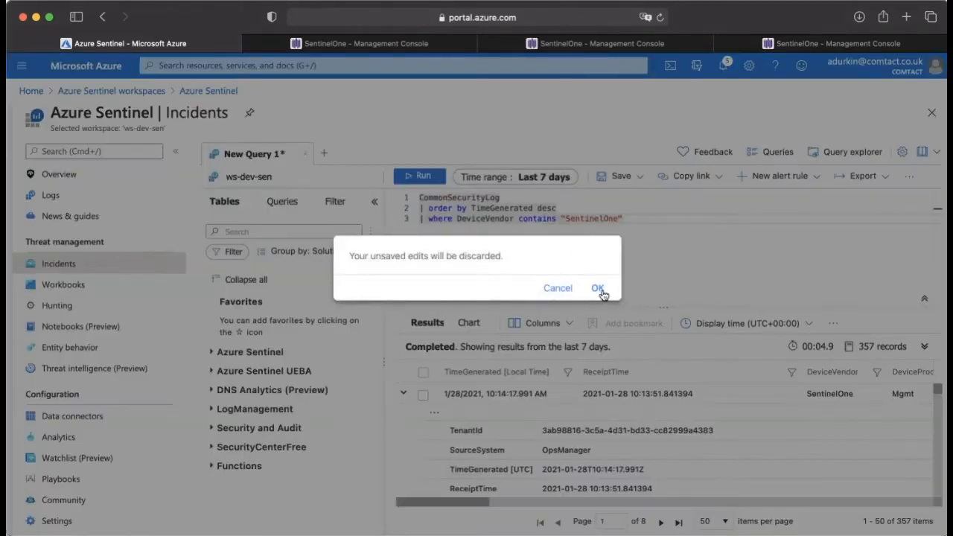
click(601, 289)
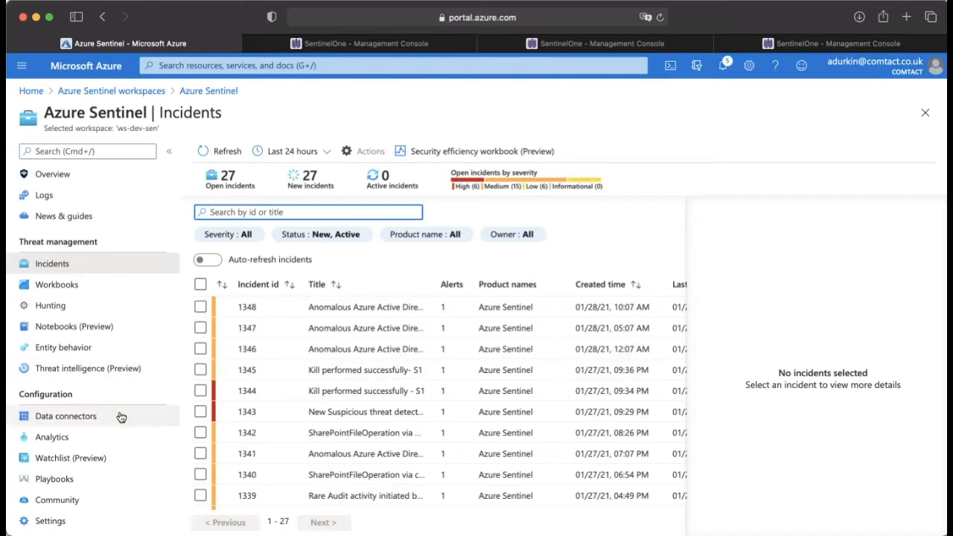
click(350, 386)
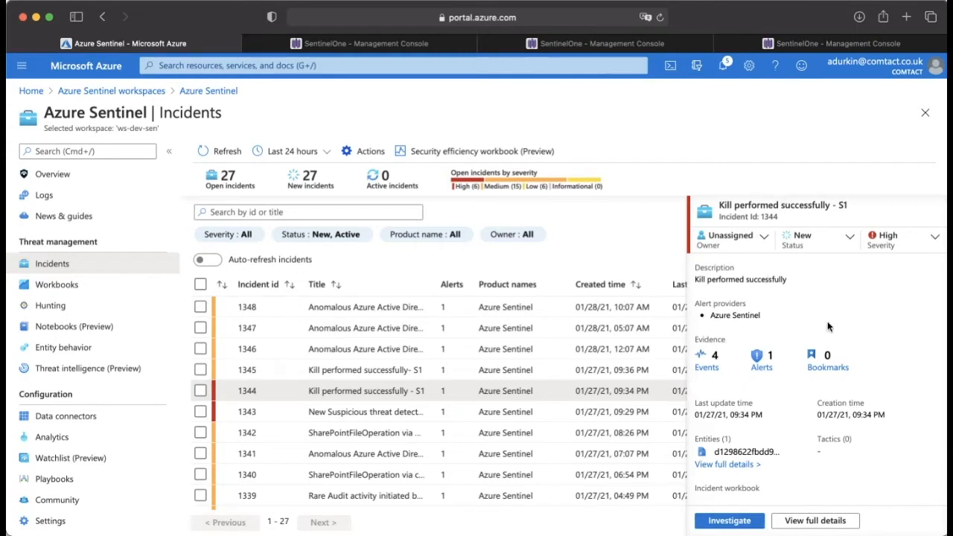
Step: Inspect incident 1344's title and owner assignment choices, leaving the owner unchanged
drag(839, 204, 855, 204)
click(850, 206)
scroll(756, 281, up, 1)
click(749, 237)
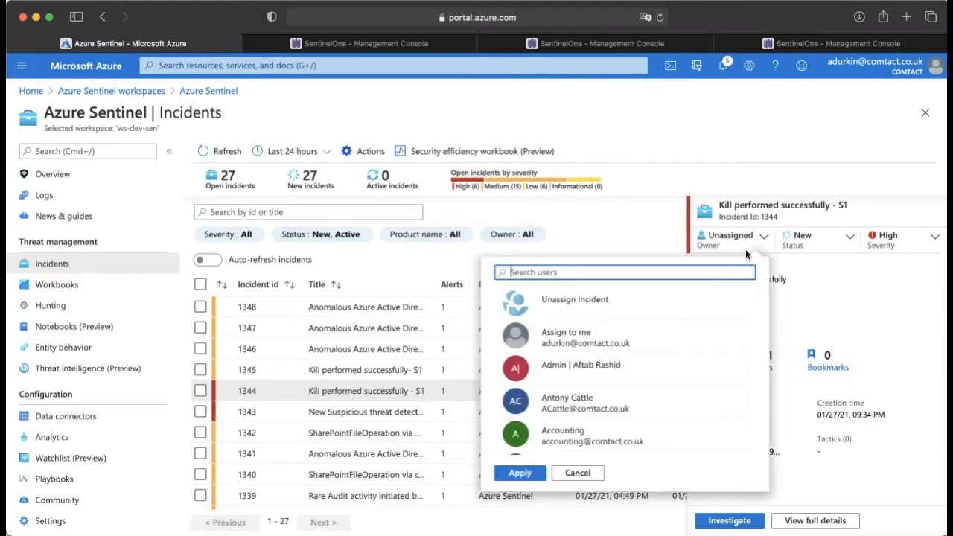
click(855, 298)
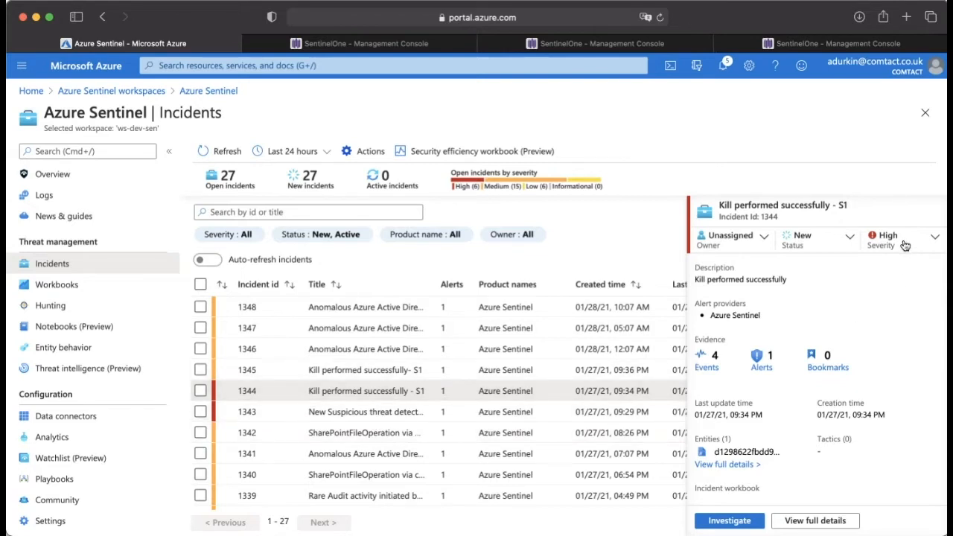
Step: View the summary of incident 1343, "New Suspicious threat detected - S1", and reselect incident 1344
scroll(639, 428, down, 1)
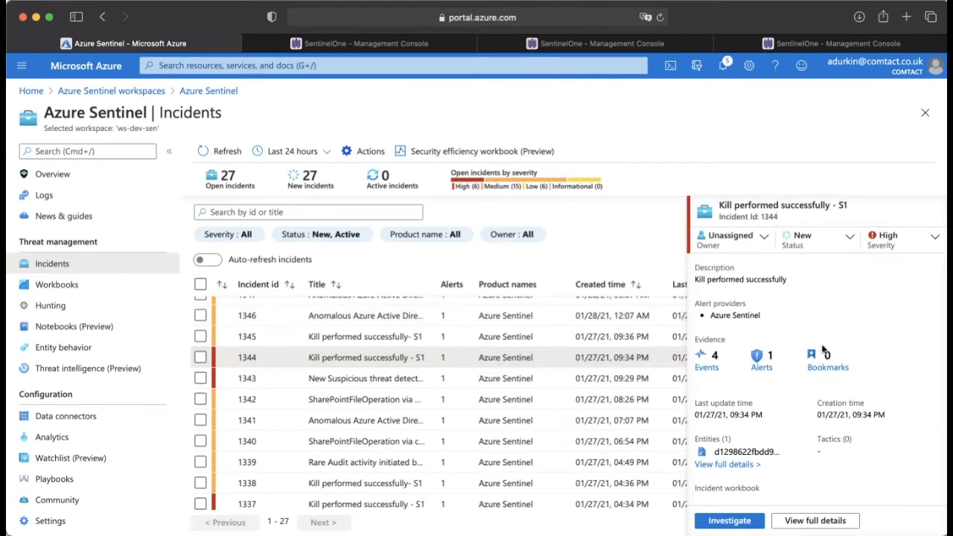
click(430, 381)
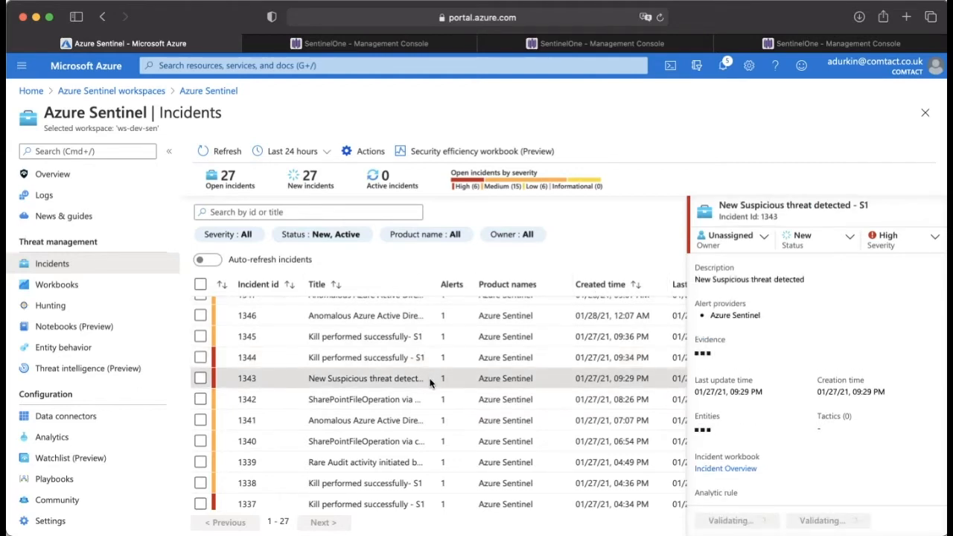
click(424, 358)
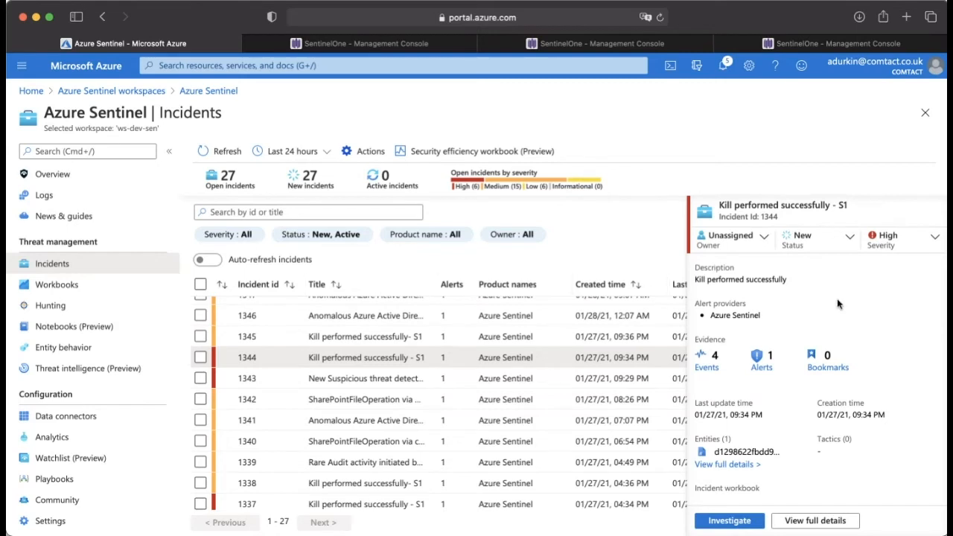
Step: Examine incident 1344's evidence, file hash entity, tactics, workbook and analytic rule details
scroll(838, 305, down, 2)
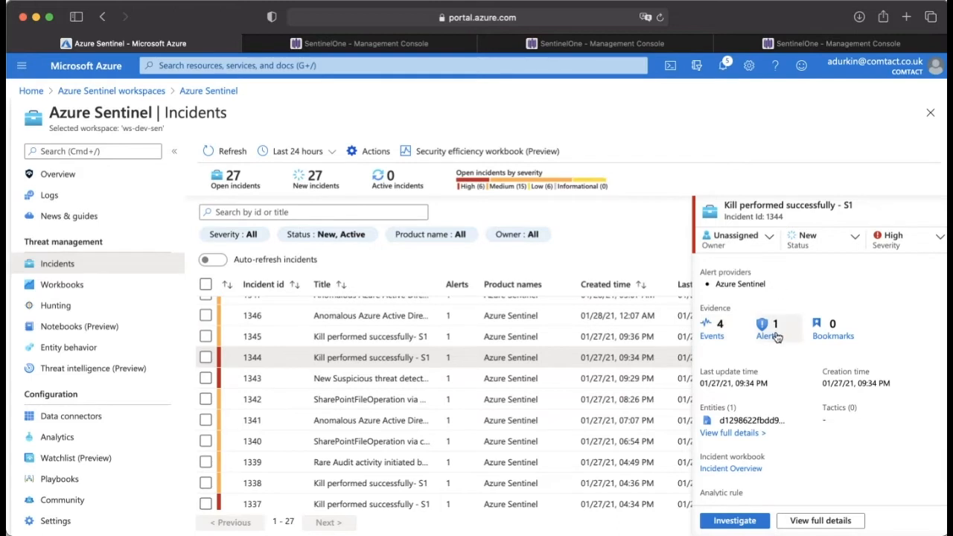
scroll(782, 331, down, 2)
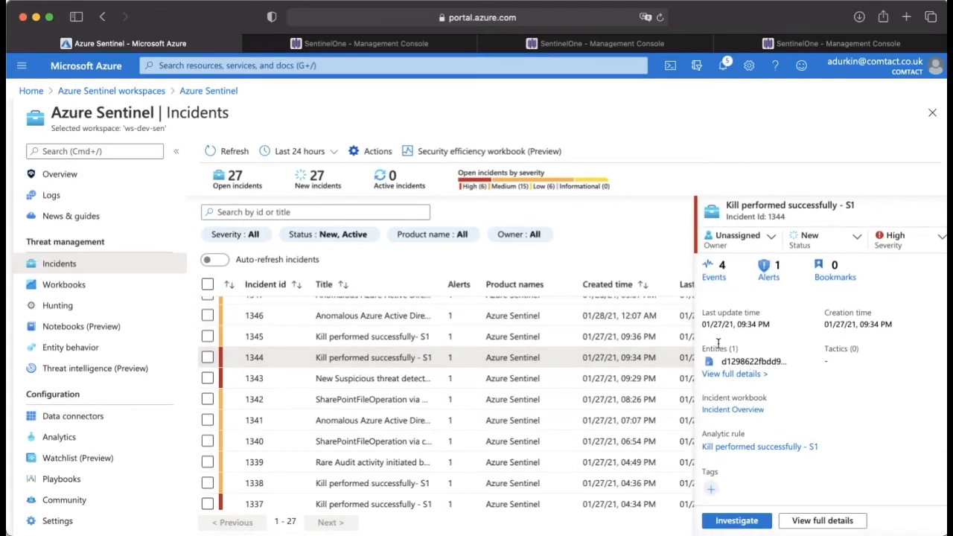
double_click(752, 360)
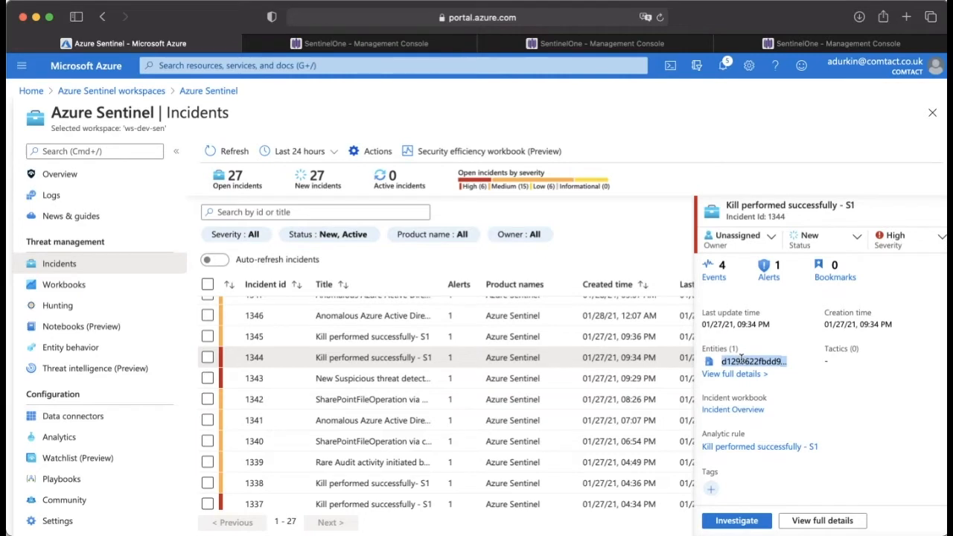
scroll(741, 360, down, 2)
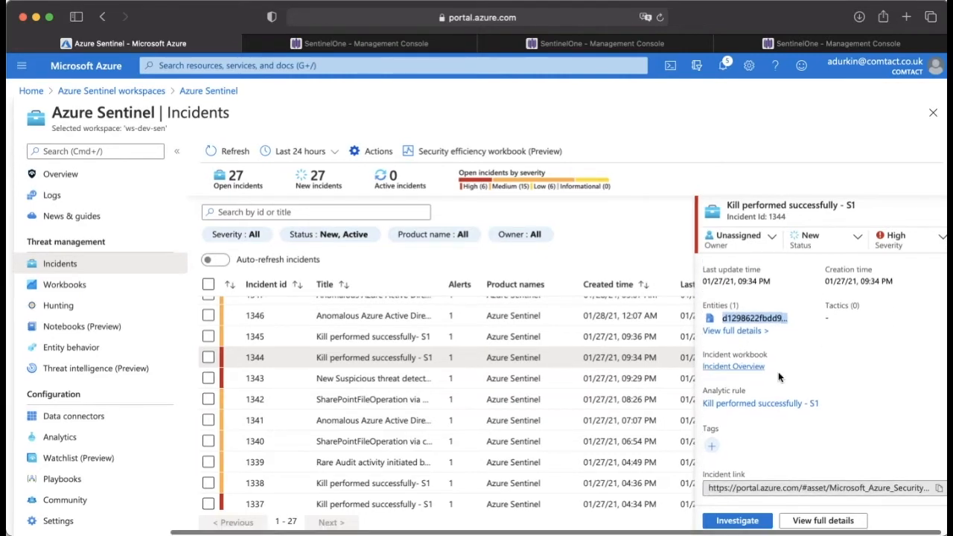
click(835, 346)
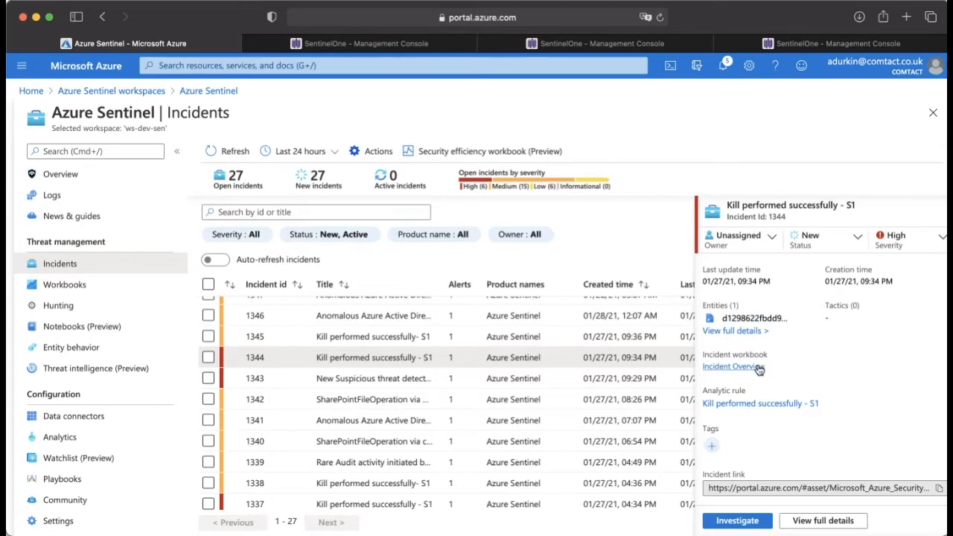
Step: Open the Incident Overview workbook for incident 1344, look through its general information, and return to the incident details
click(758, 367)
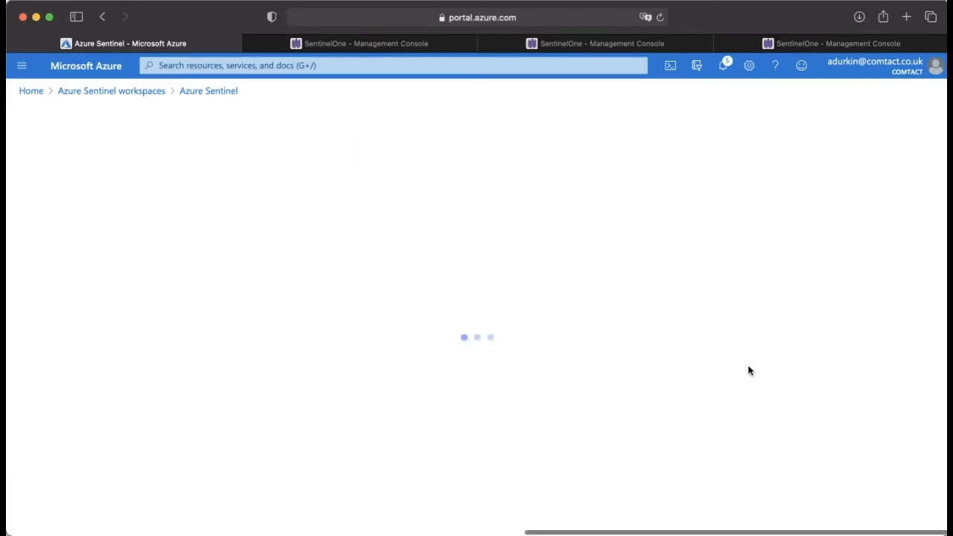
scroll(472, 328, down, 5)
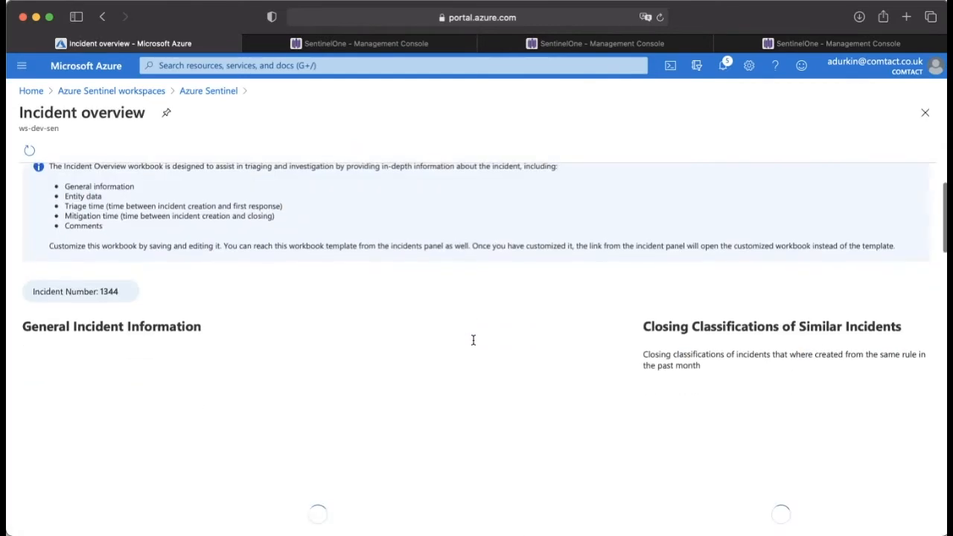
scroll(498, 276, down, 3)
scroll(502, 265, up, 5)
scroll(501, 298, left, 10)
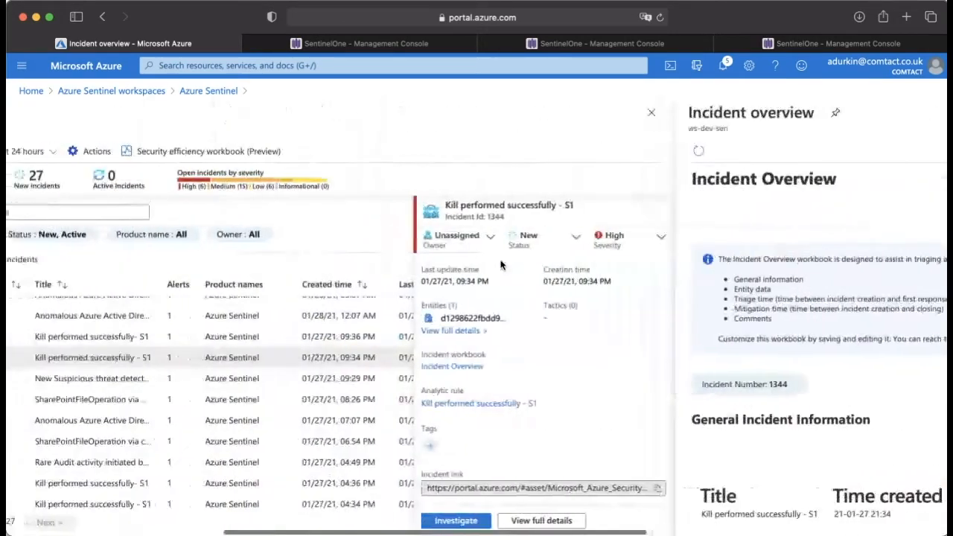
Step: Open the incident's "Kill performed successfully - S1" analytic rule for editing and set its tactics to Execution
scroll(503, 370, down, 1)
click(503, 370)
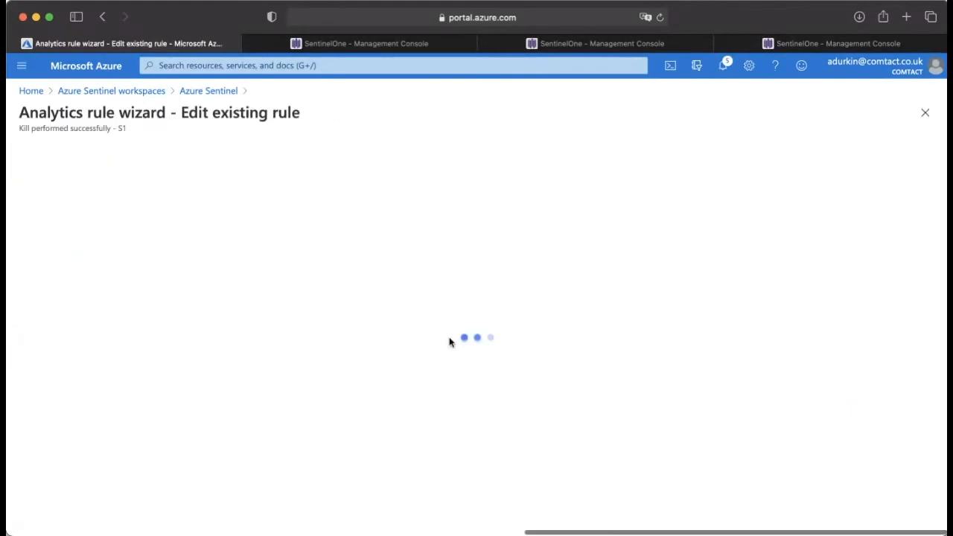
scroll(434, 258, down, 1)
click(266, 388)
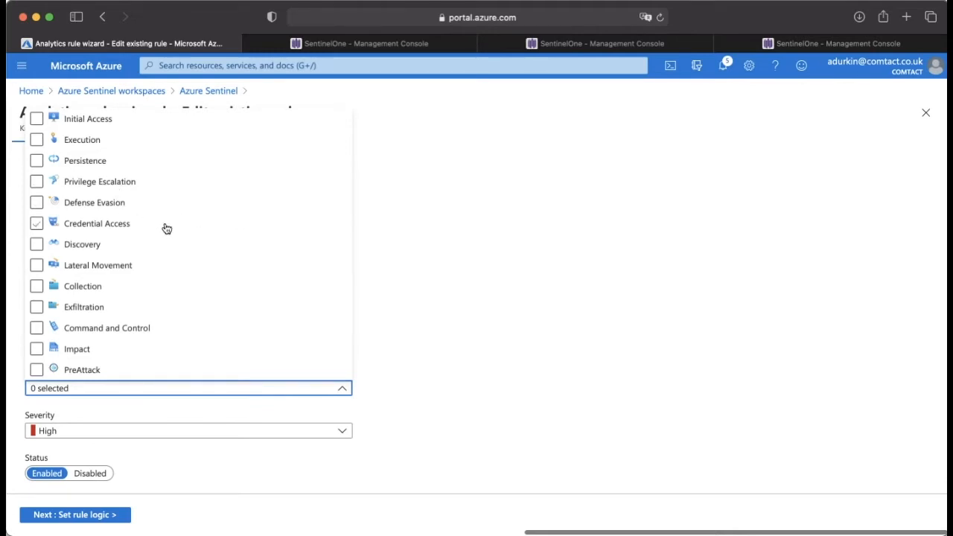
click(85, 141)
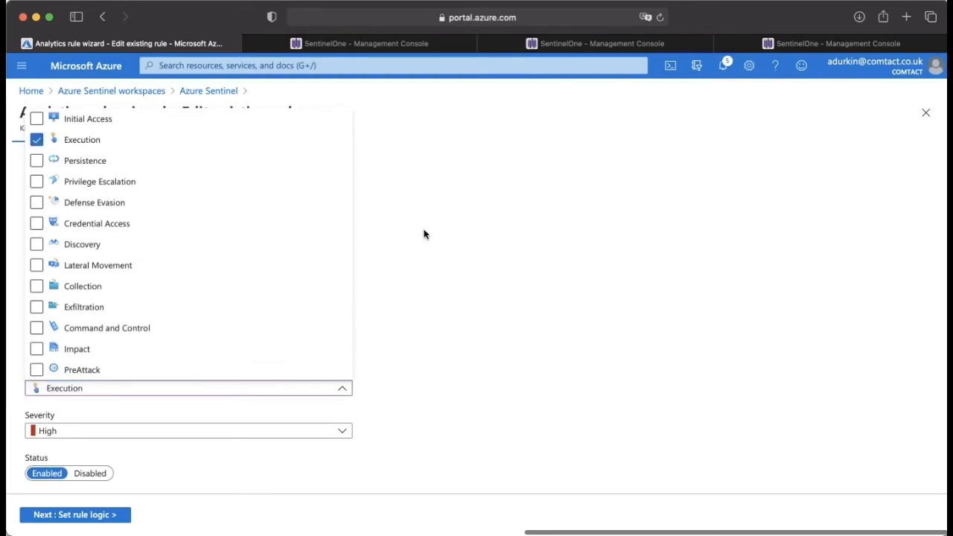
click(479, 247)
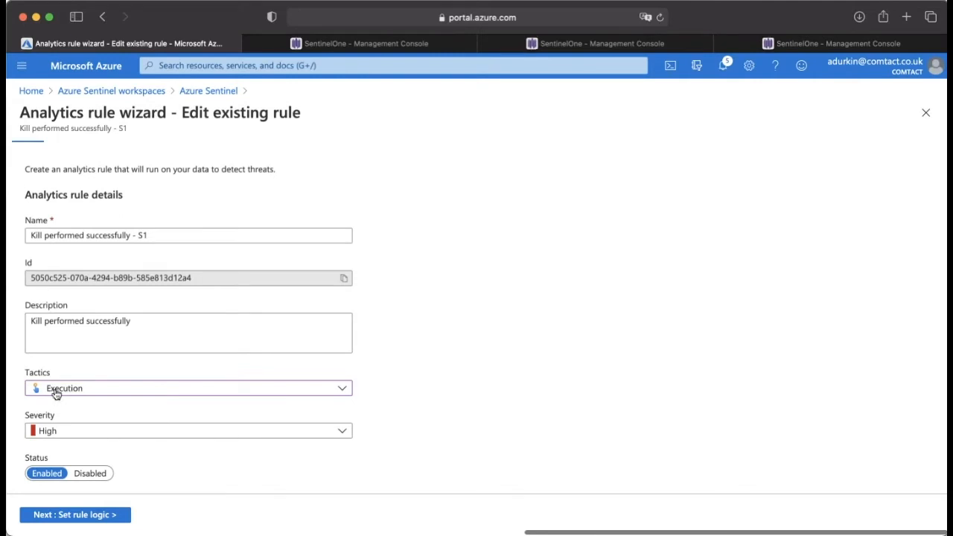
Step: Proceed to the rule logic and examine the query's DeviceVendor filter, Activity filter, and the extend lines for file hash and IP entities
click(69, 516)
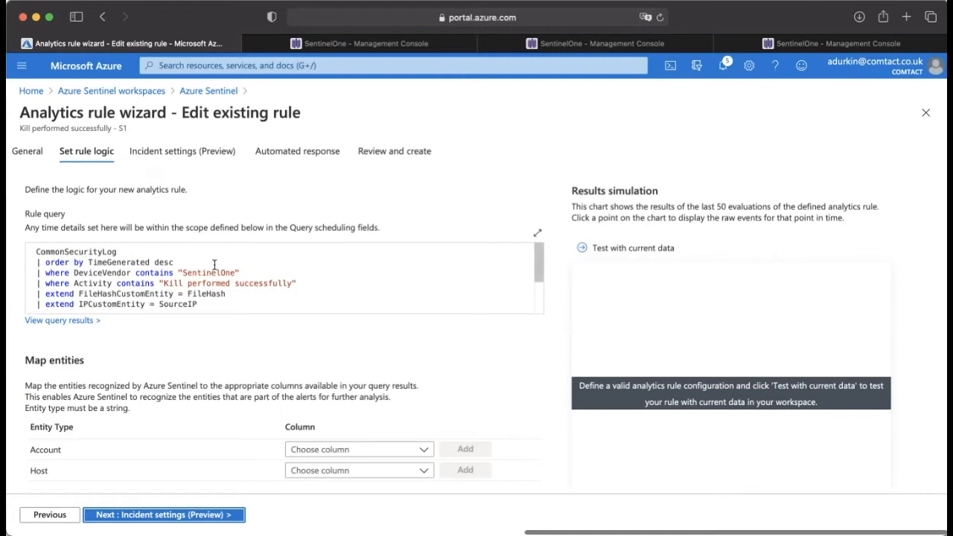
scroll(227, 256, down, 1)
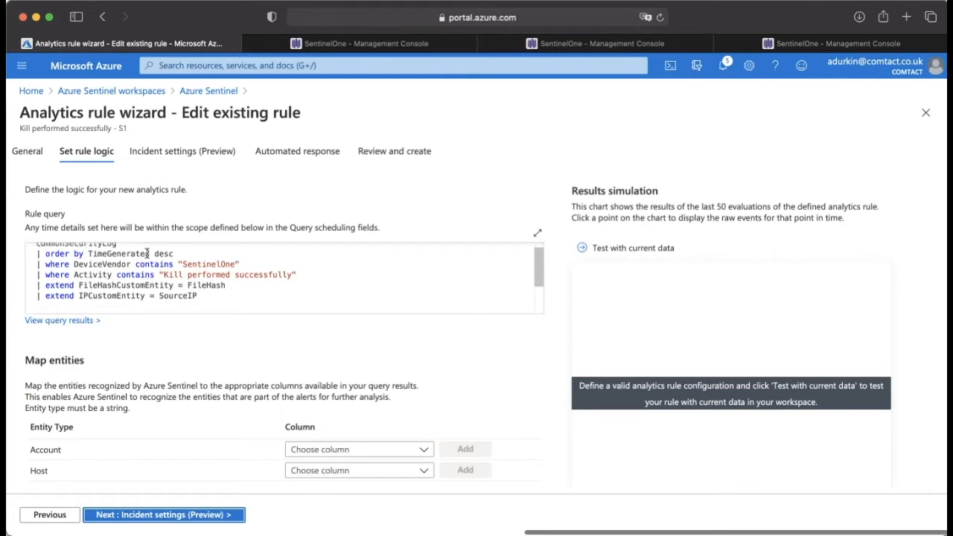
scroll(215, 253, down, 1)
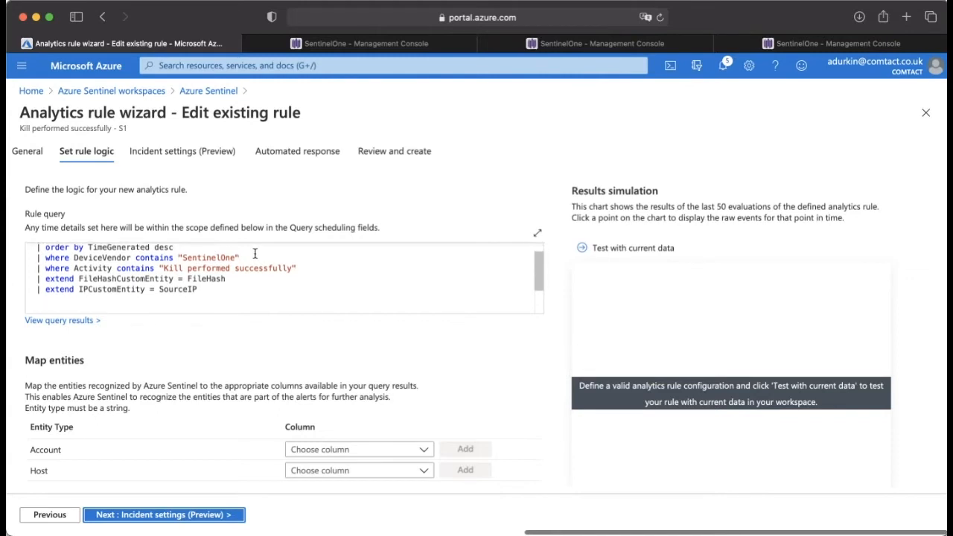
triple_click(293, 258)
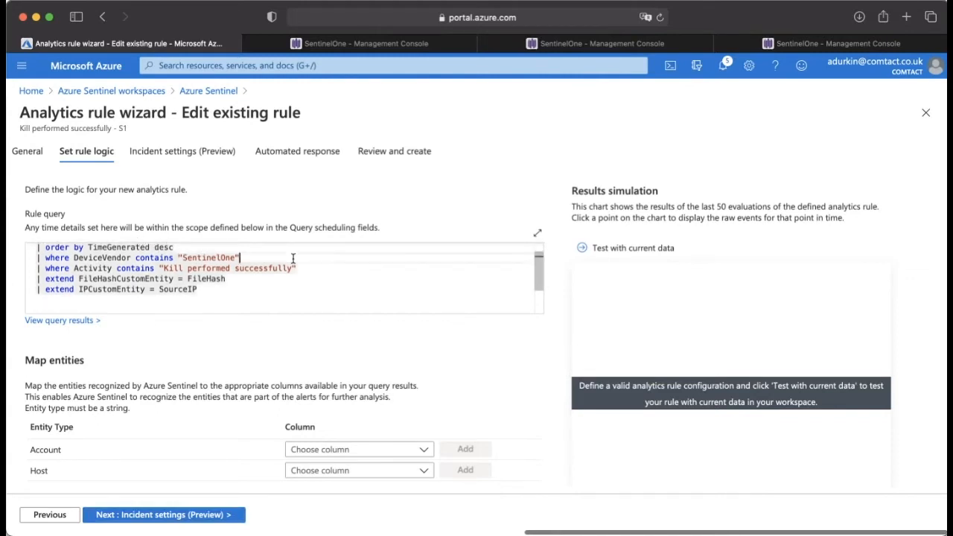
scroll(293, 259, down, 1)
triple_click(175, 261)
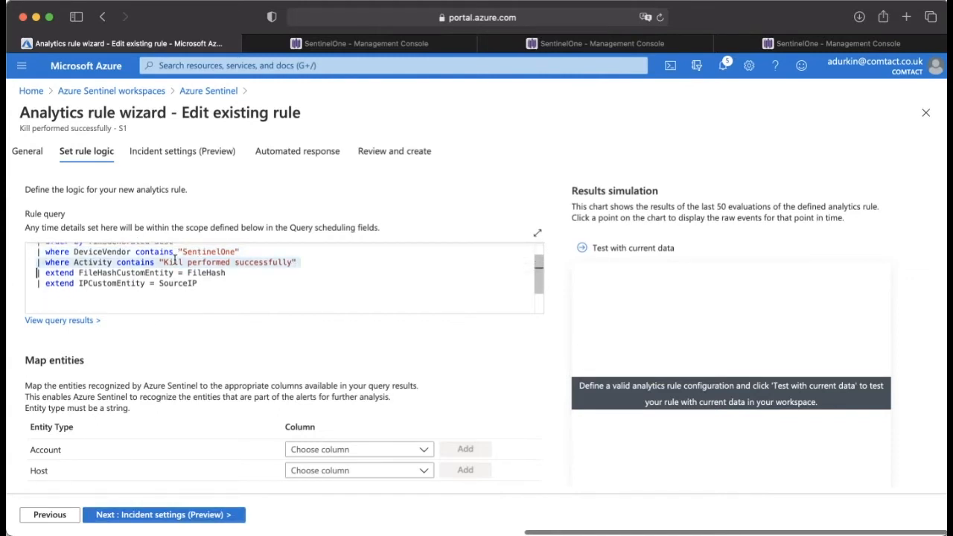
drag(164, 263, 294, 263)
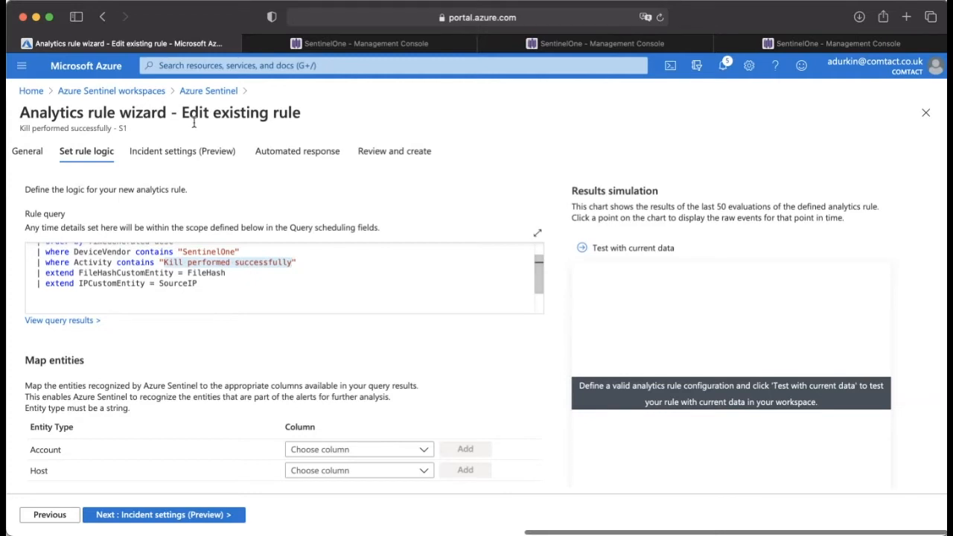
drag(198, 283, 40, 273)
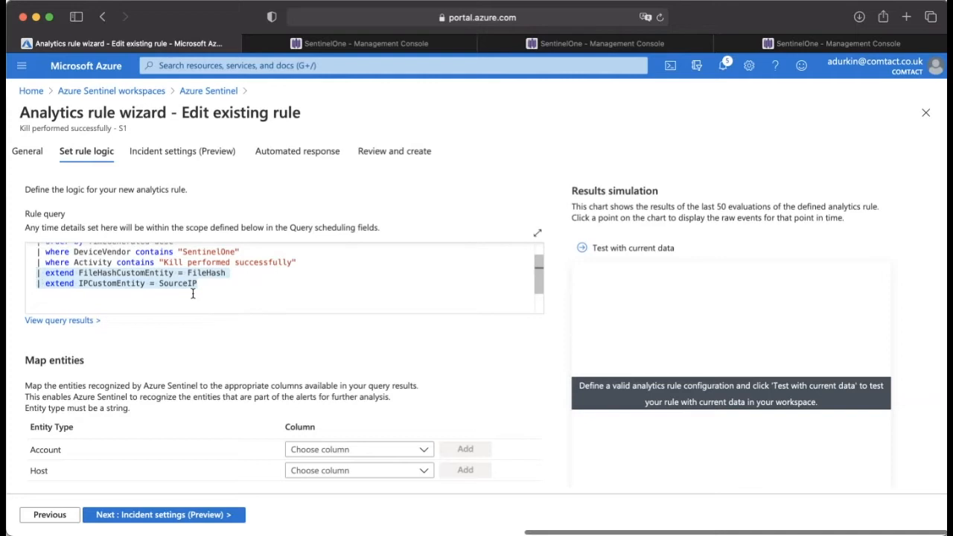
Step: Examine the FileHashCustomEntity name and the SourceIP field in the rule query's two extend lines
click(108, 273)
drag(78, 273, 163, 273)
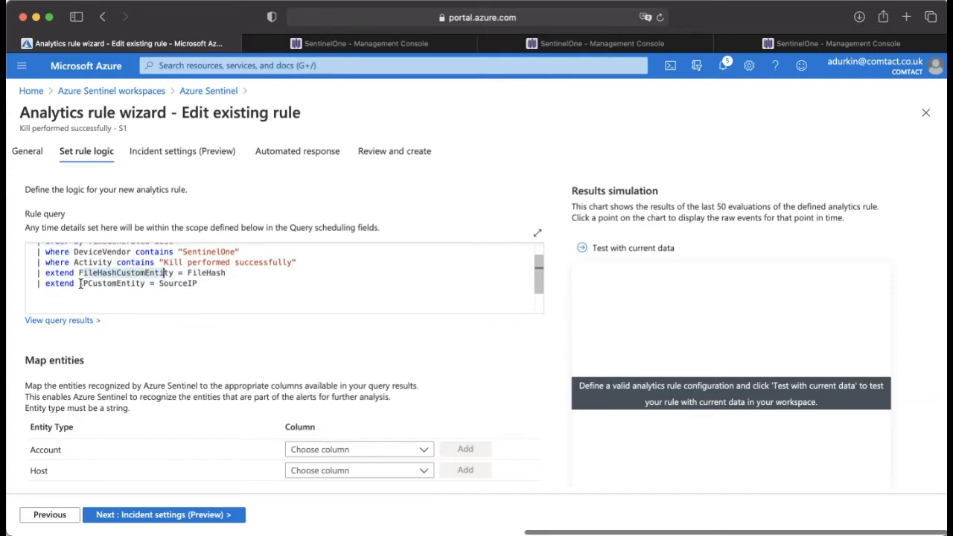
drag(158, 283, 200, 283)
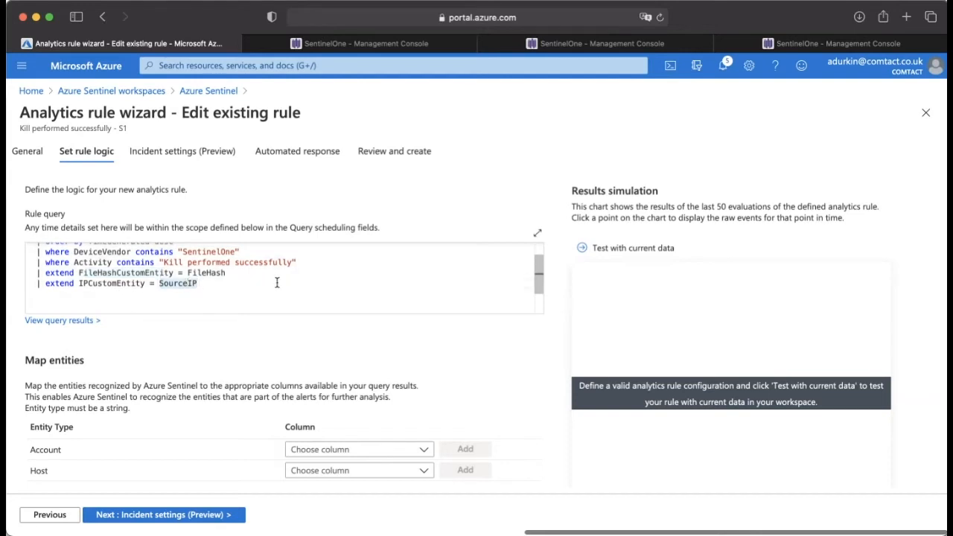
scroll(326, 286, down, 2)
scroll(313, 291, up, 2)
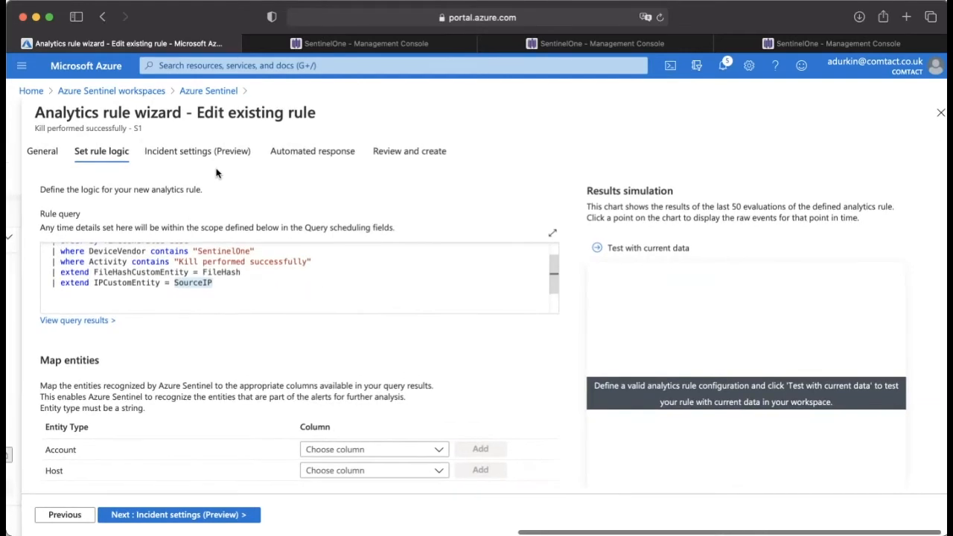
Step: Review the rule's incident settings with alert grouping, and the playbooks available for its automated response
click(200, 152)
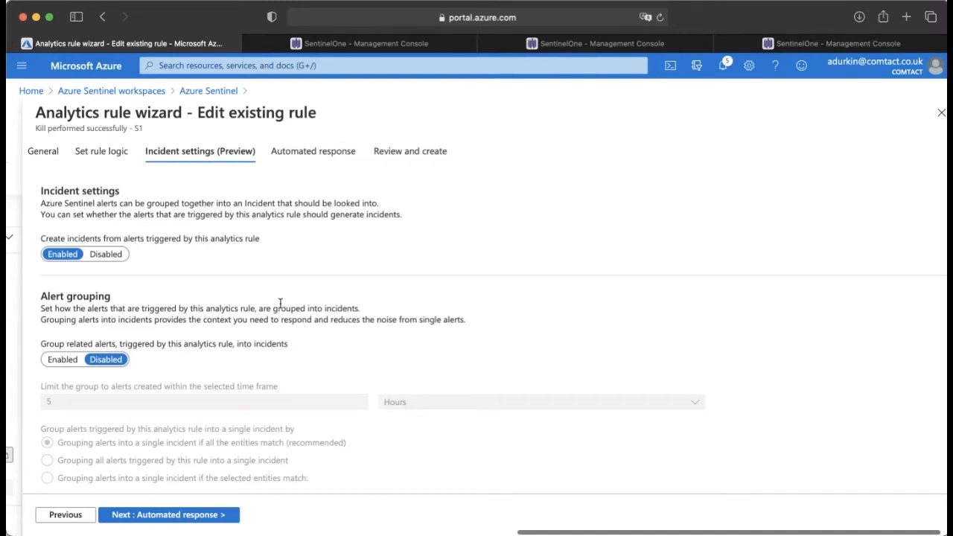
scroll(175, 365, down, 2)
scroll(175, 369, up, 2)
click(339, 153)
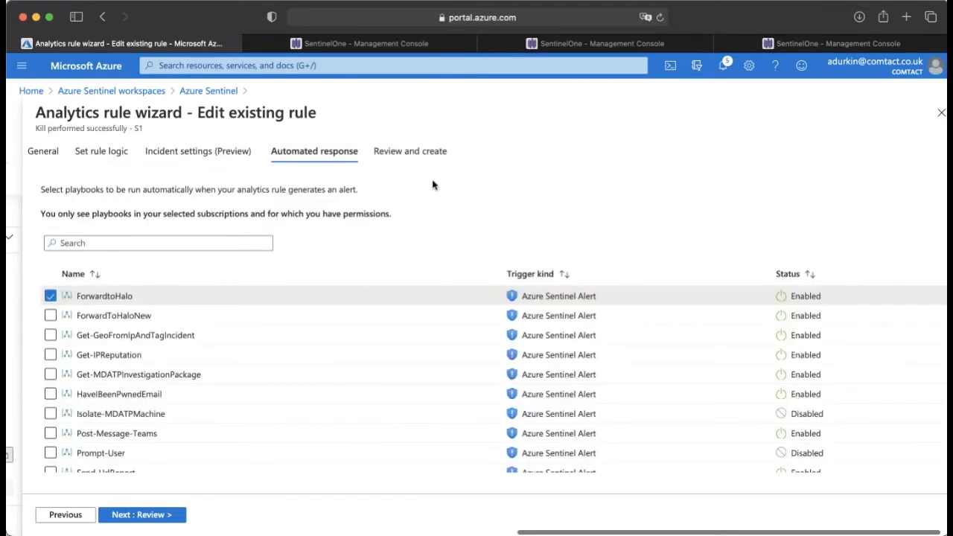
scroll(454, 262, left, 1)
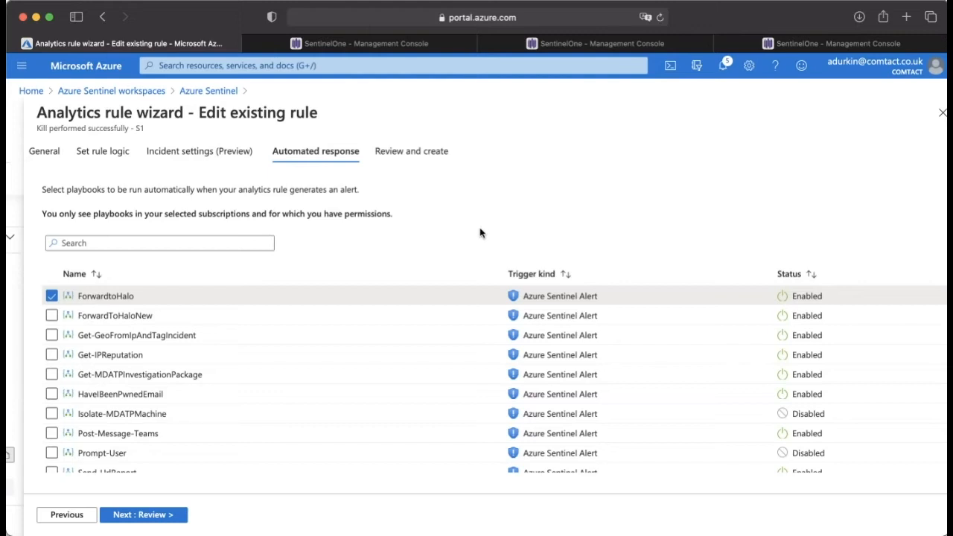
Step: Validate the edited rule, review its details and settings summary, and return to the incidents list without saving
click(417, 152)
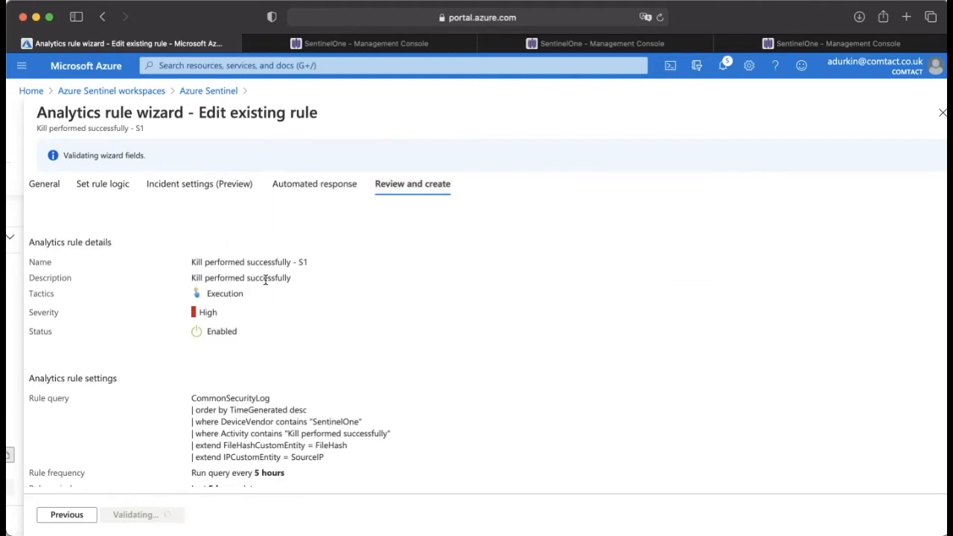
scroll(266, 282, down, 1)
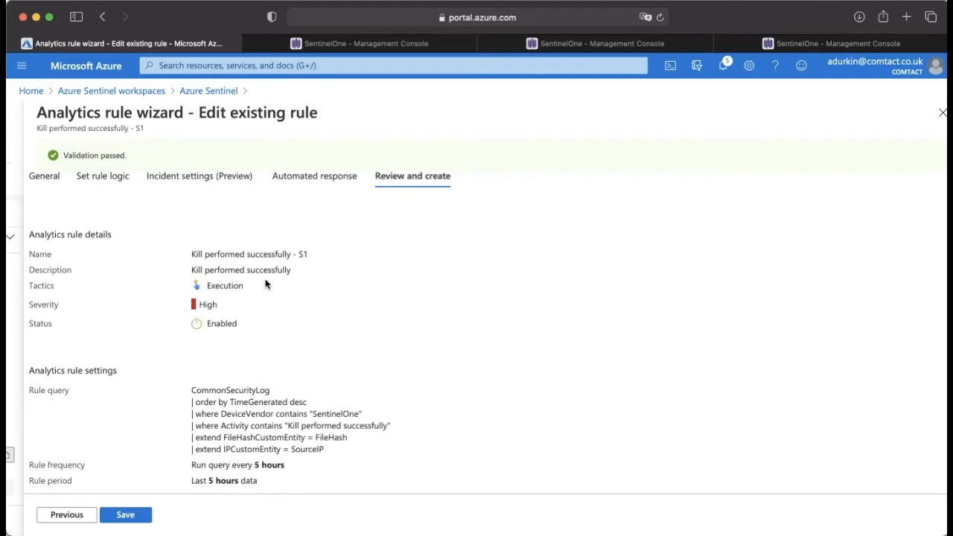
scroll(266, 283, down, 2)
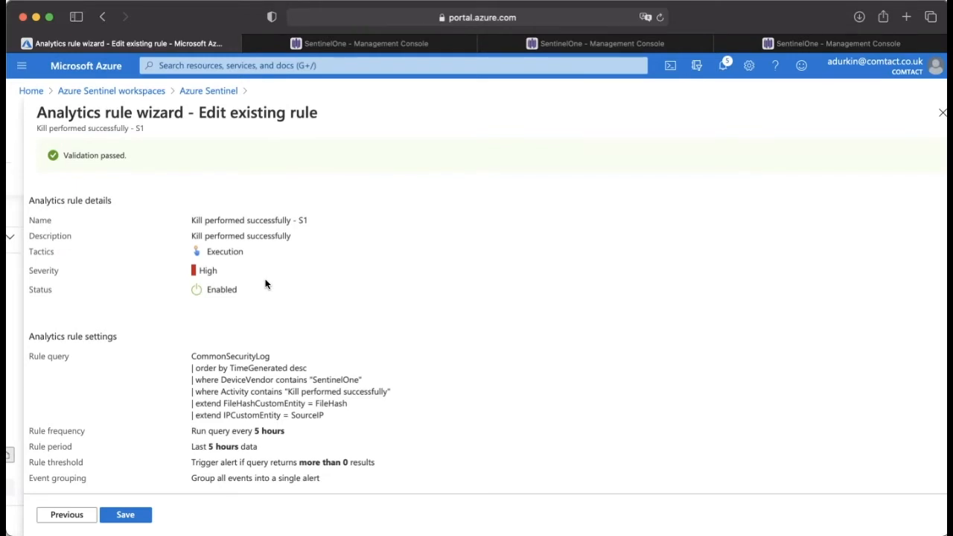
click(203, 92)
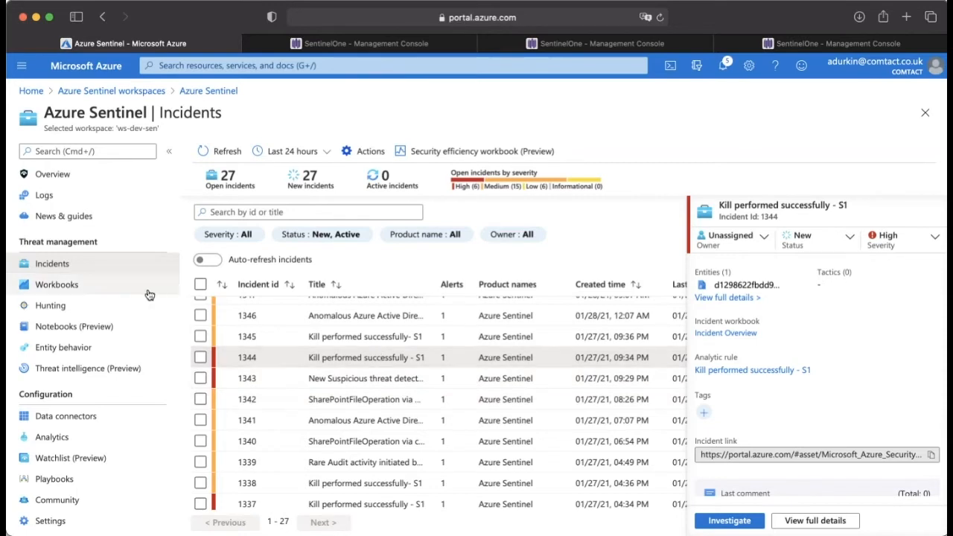
Step: Select incident 1348 about anomalous Azure Active Directory apps and examine its description, evidence, entities and tactics
scroll(333, 342, up, 2)
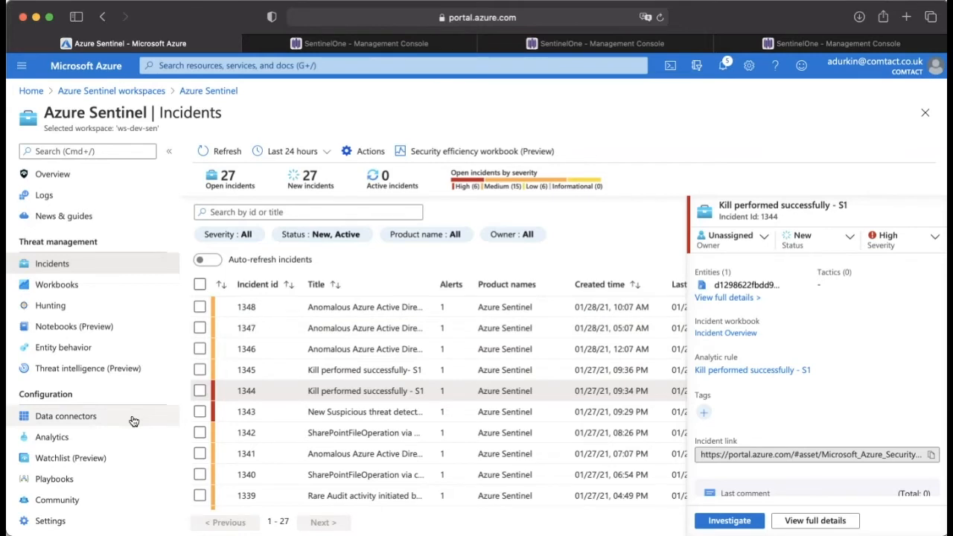
click(409, 311)
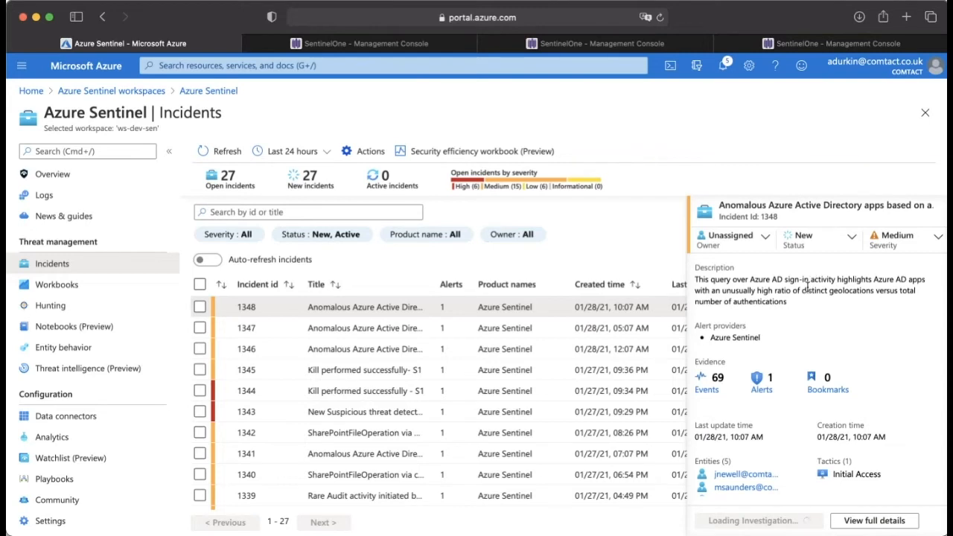
scroll(808, 287, down, 1)
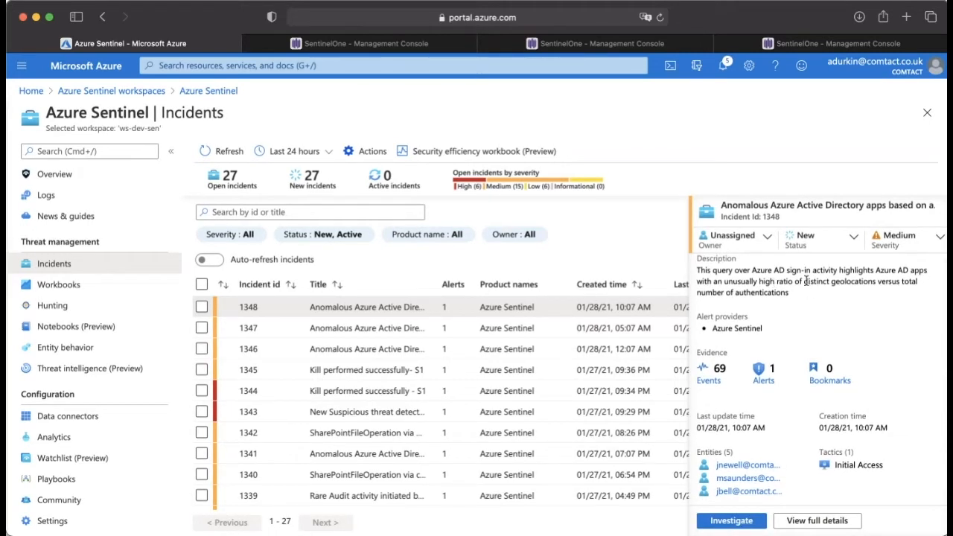
drag(777, 281, 876, 283)
click(829, 292)
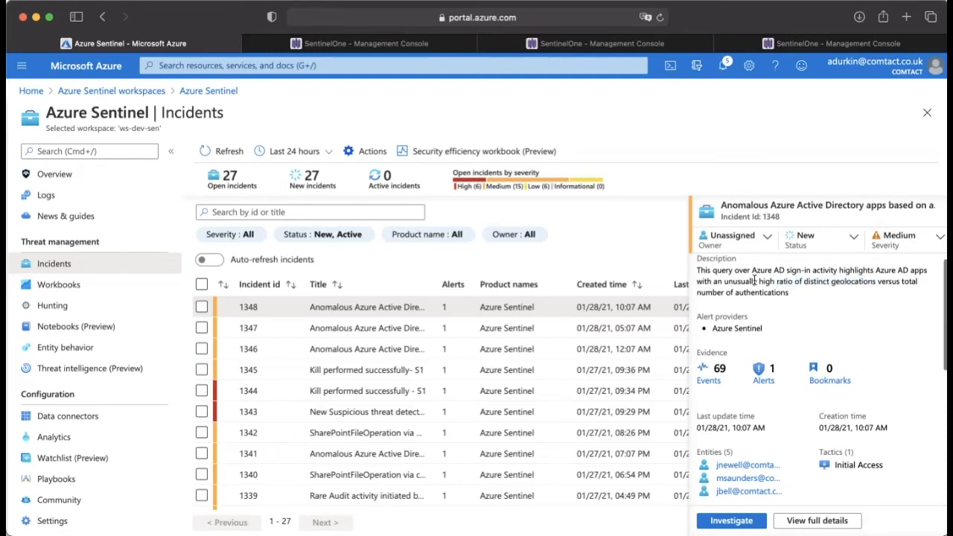
scroll(715, 320, down, 2)
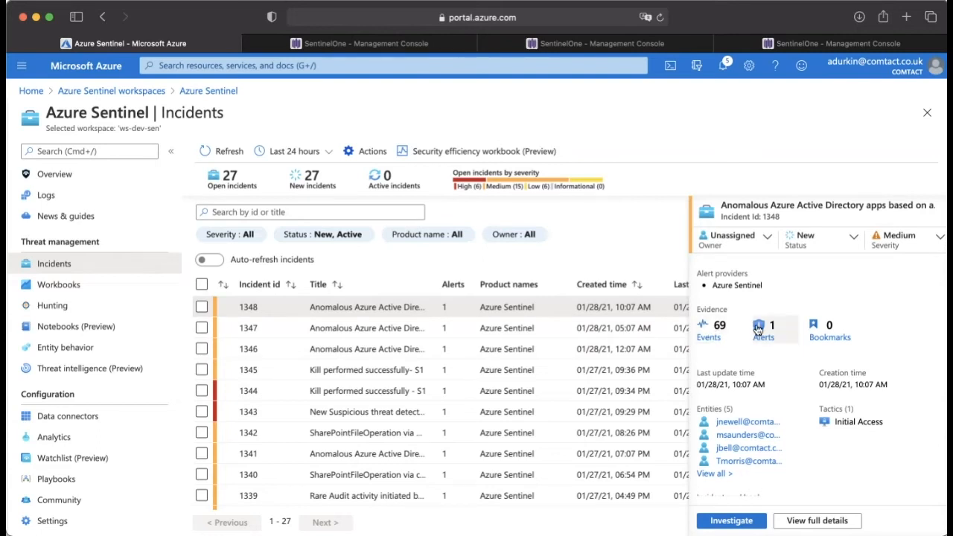
scroll(812, 271, down, 2)
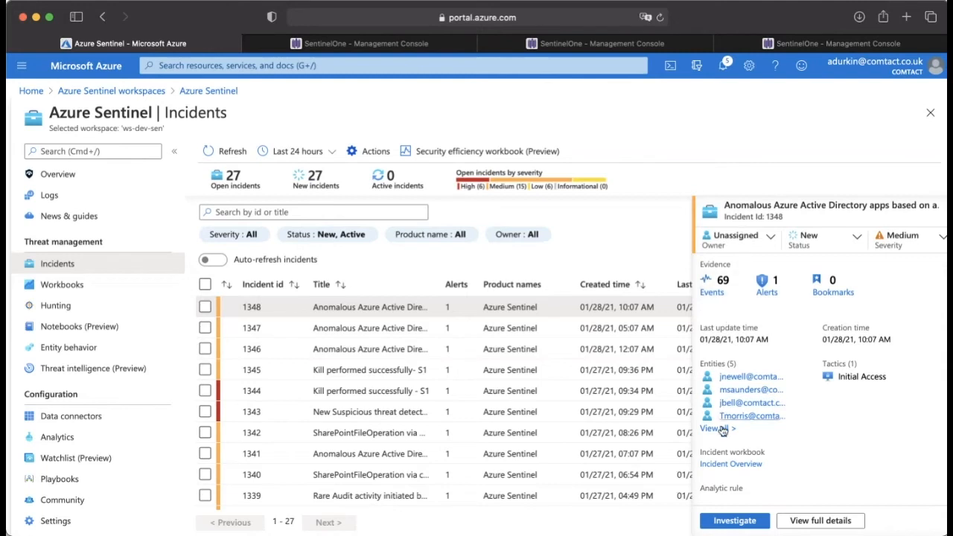
Step: Open the investigation graph for incident 1348 and examine the alert node's tactics, description, severity and timing information
click(735, 521)
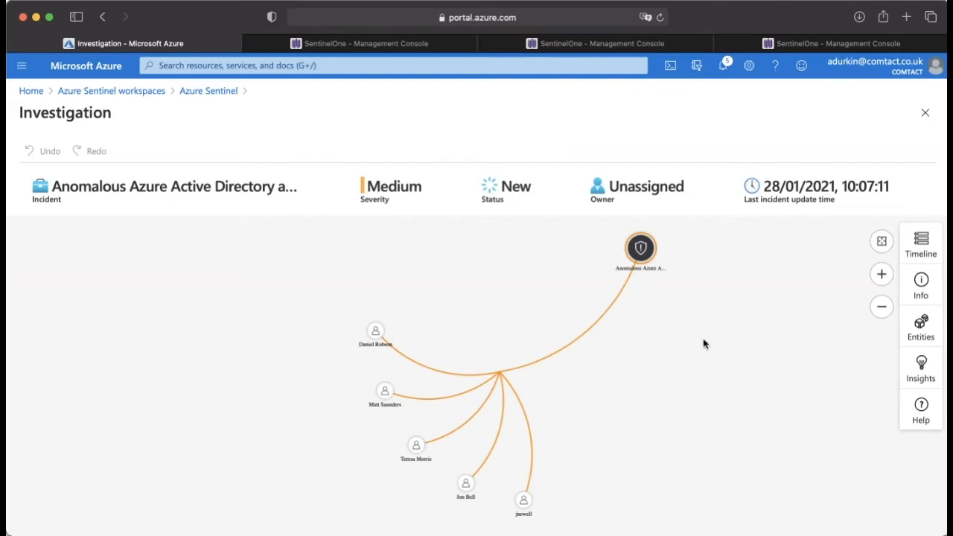
drag(704, 343, 681, 338)
click(617, 252)
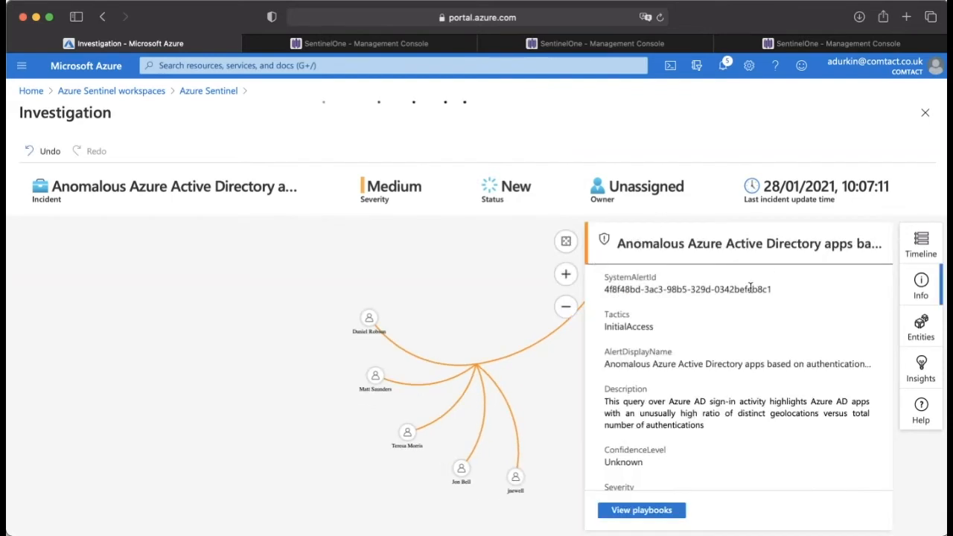
scroll(720, 344, down, 1)
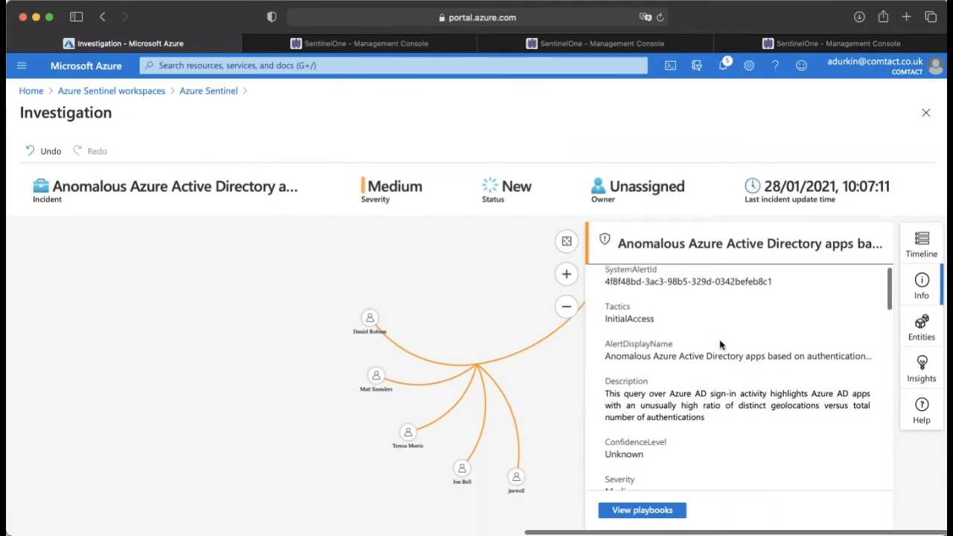
triple_click(622, 318)
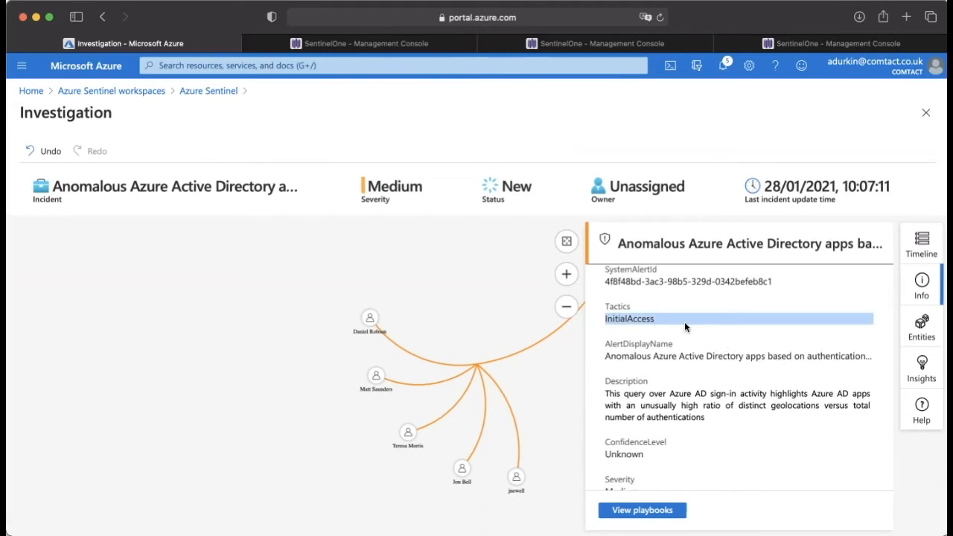
scroll(684, 323, down, 3)
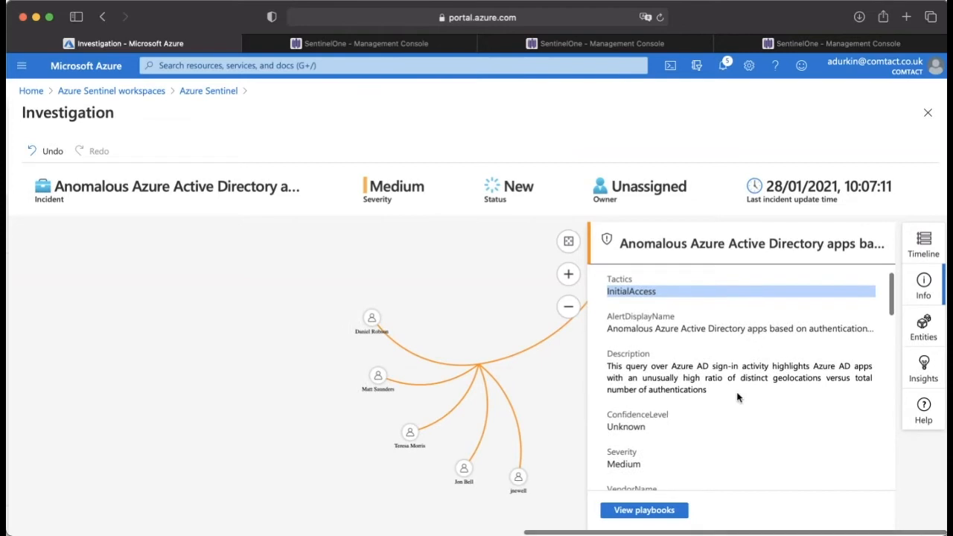
scroll(712, 355, down, 2)
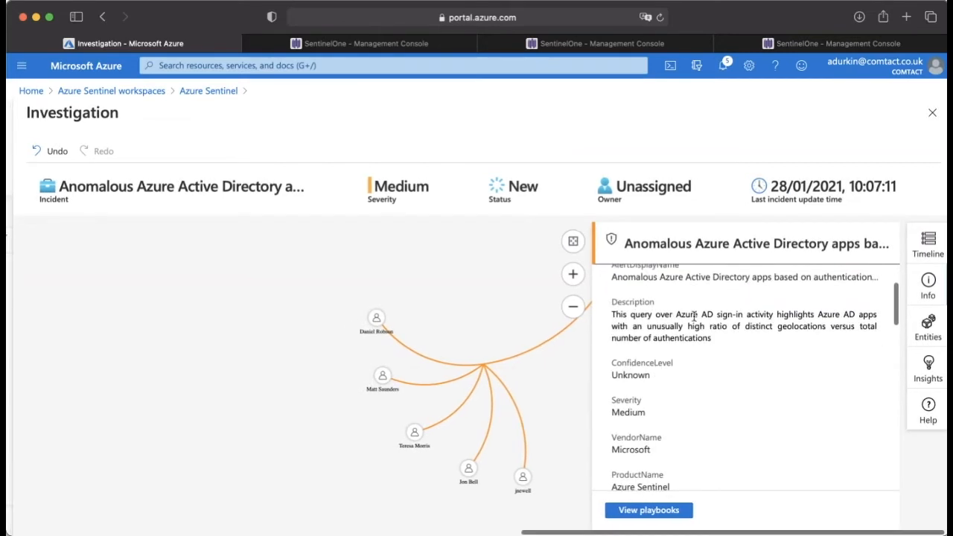
scroll(726, 330, down, 5)
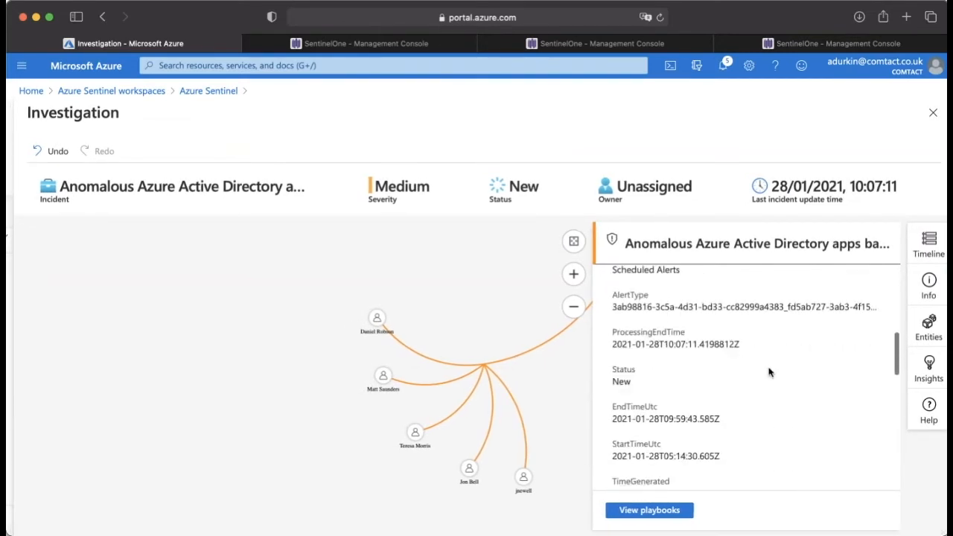
Step: Examine the account information of the uppermost user entity in the investigation graph, including its domain and directory attributes
click(377, 317)
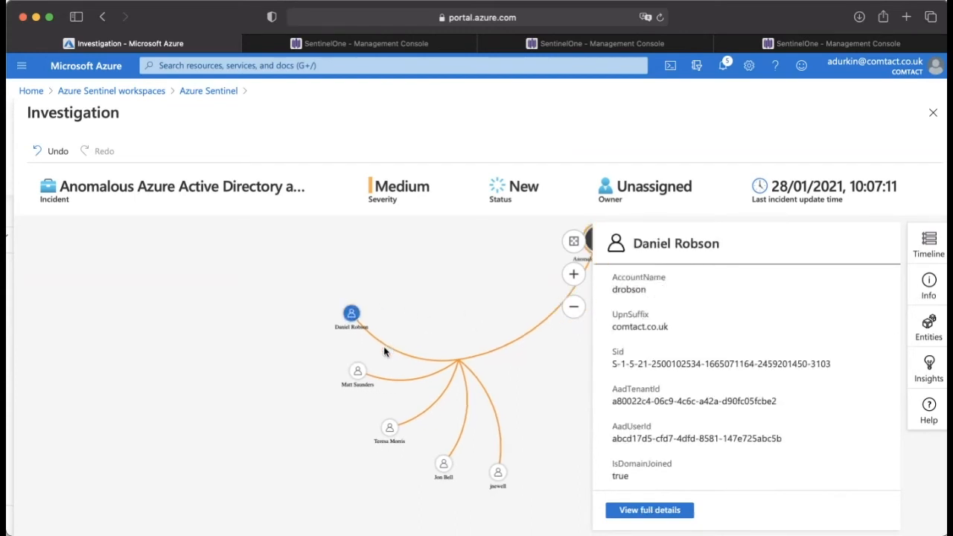
scroll(891, 462, down, 1)
scroll(779, 351, down, 6)
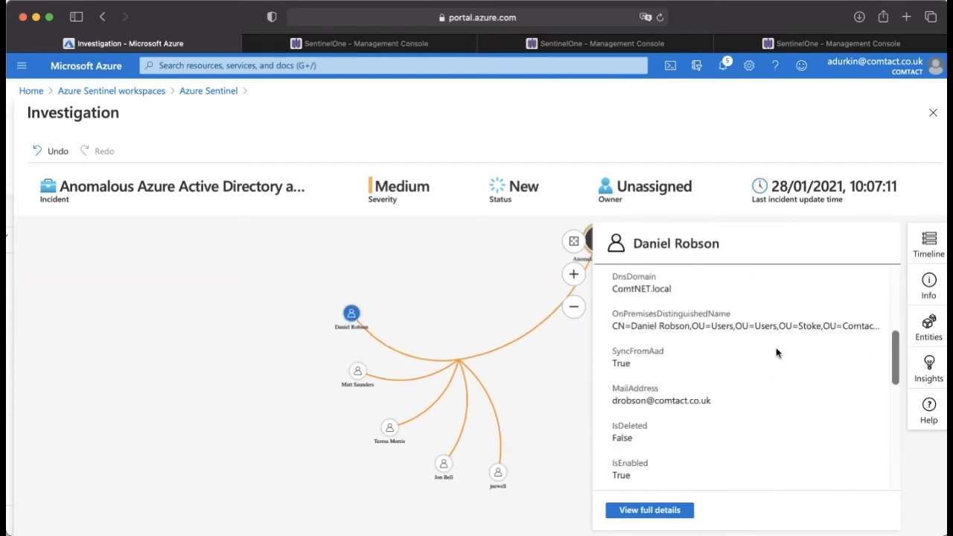
scroll(777, 352, up, 3)
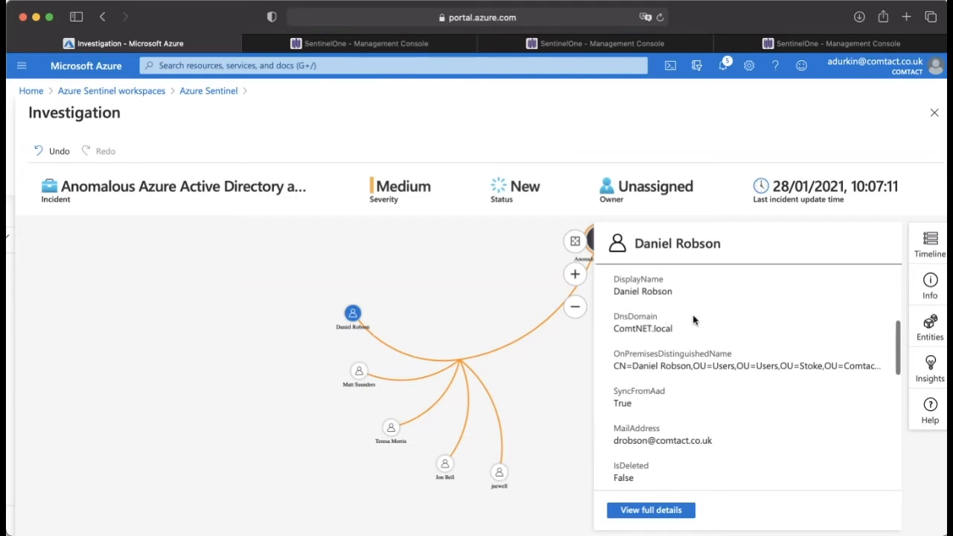
scroll(697, 319, down, 3)
scroll(696, 317, down, 8)
scroll(697, 317, left, 2)
scroll(697, 316, up, 5)
scroll(697, 316, right, 2)
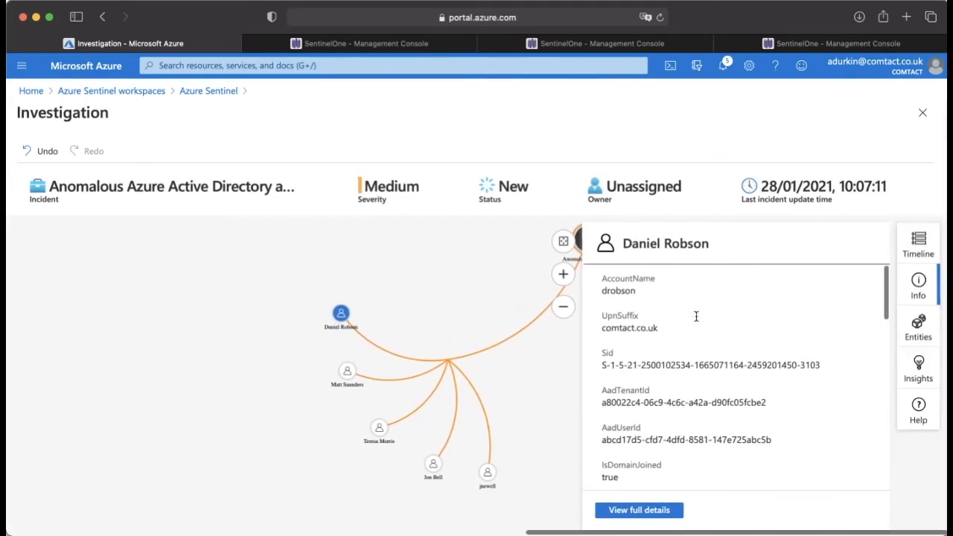
Step: View the investigation's entities list and the selected account's insights, expanding the Actions by account section
click(929, 341)
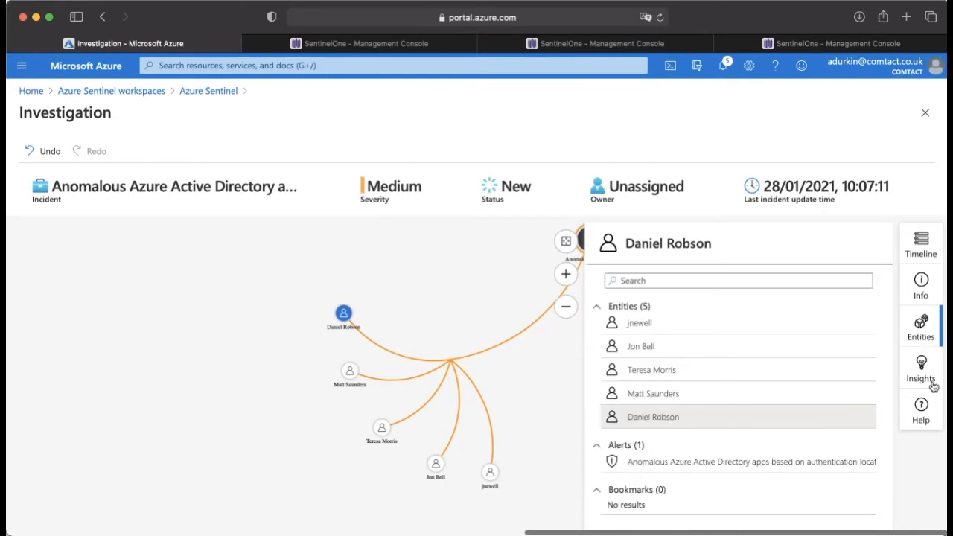
click(930, 374)
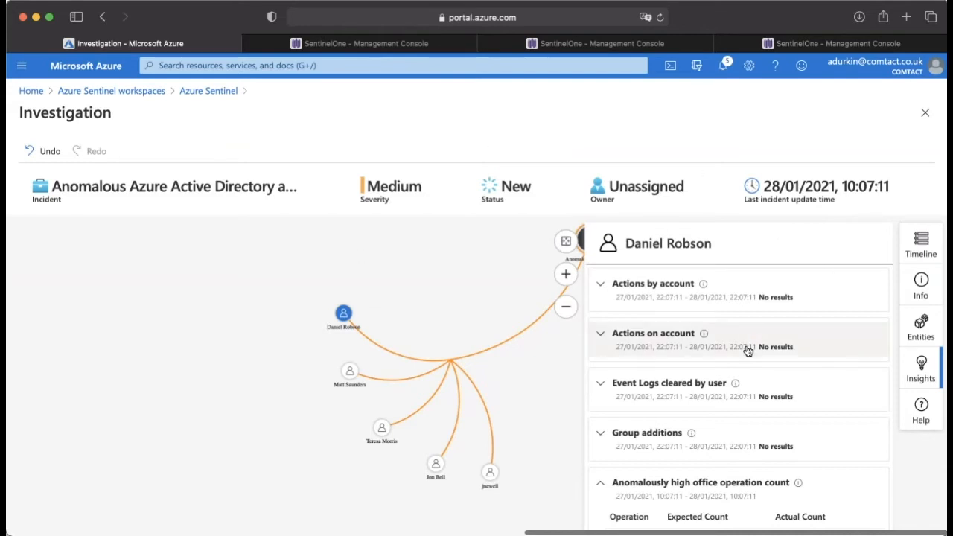
click(648, 299)
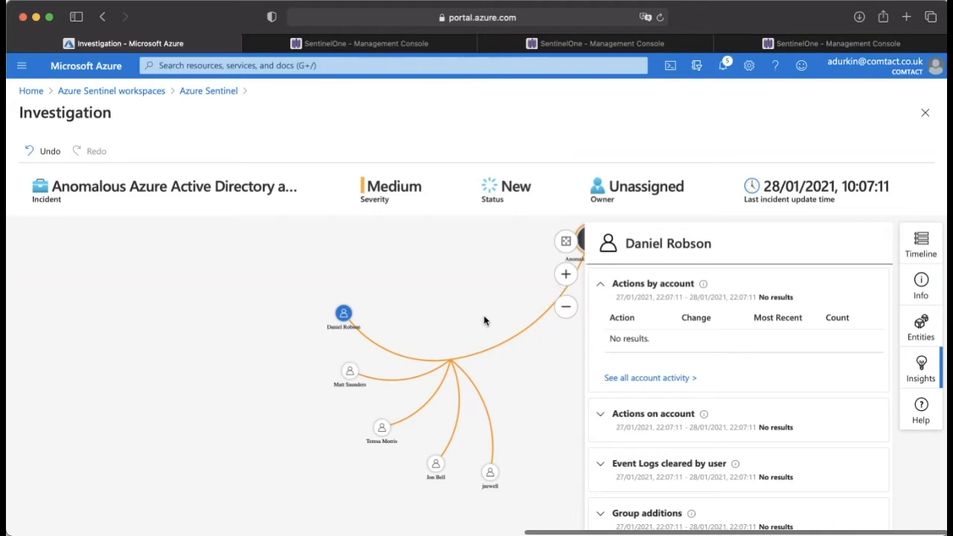
Step: Expand the selected account's related alerts in the graph and open the SharePointFileOperation alert group's entities in the raw logs
click(344, 318)
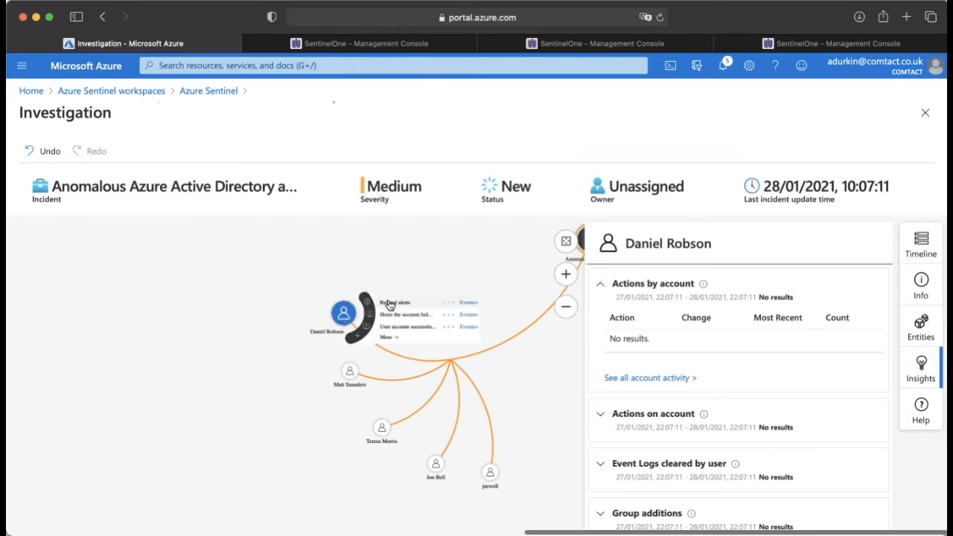
click(390, 306)
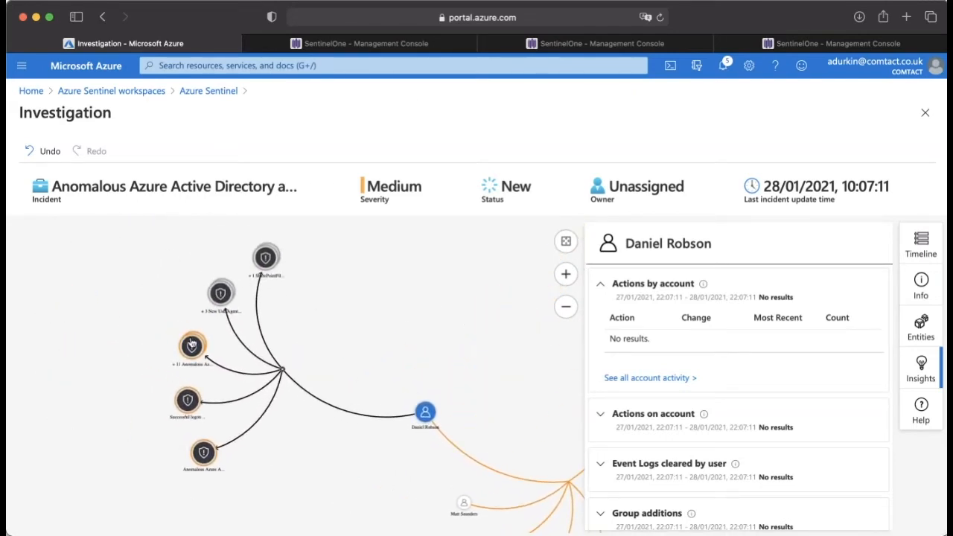
click(265, 259)
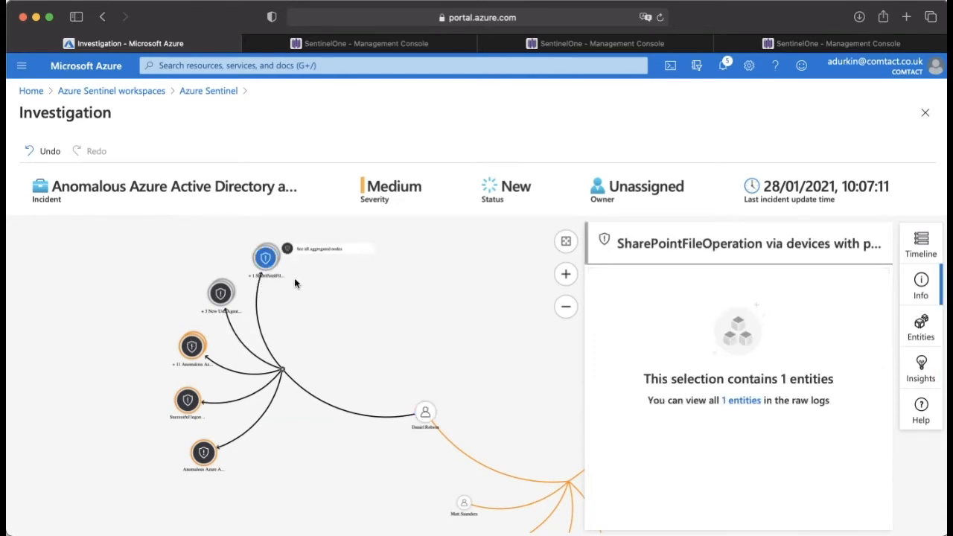
triple_click(650, 243)
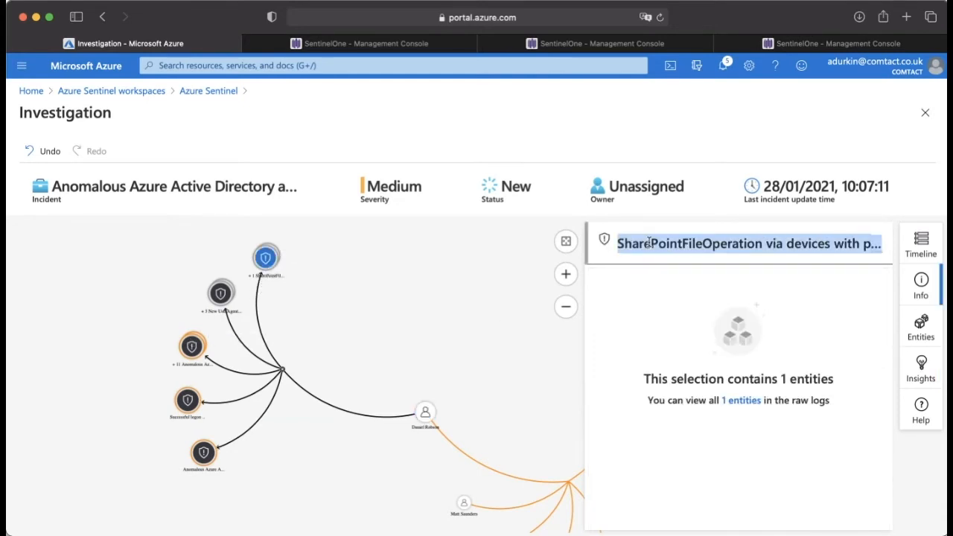
click(743, 400)
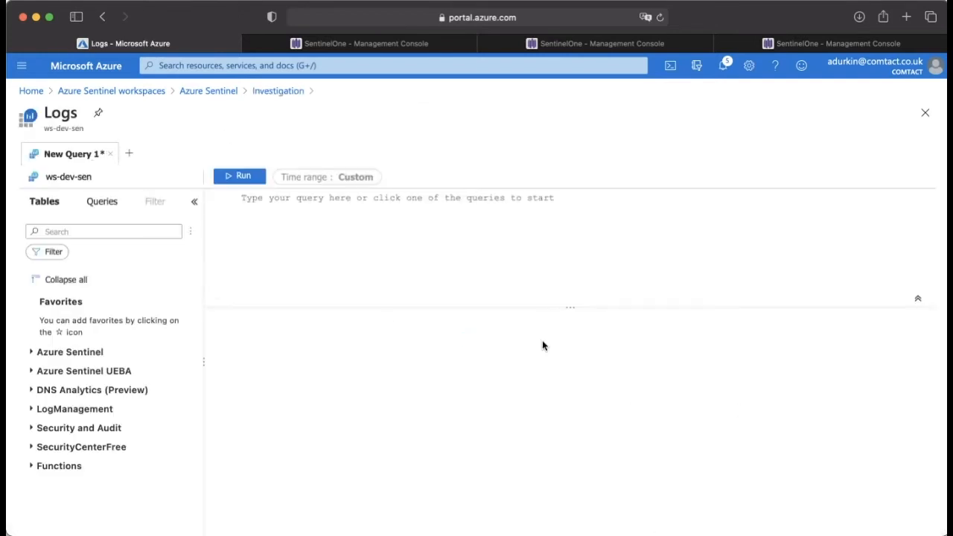
Step: Run the query for the selected account's related alerts and look through the columns of the returned records
click(250, 178)
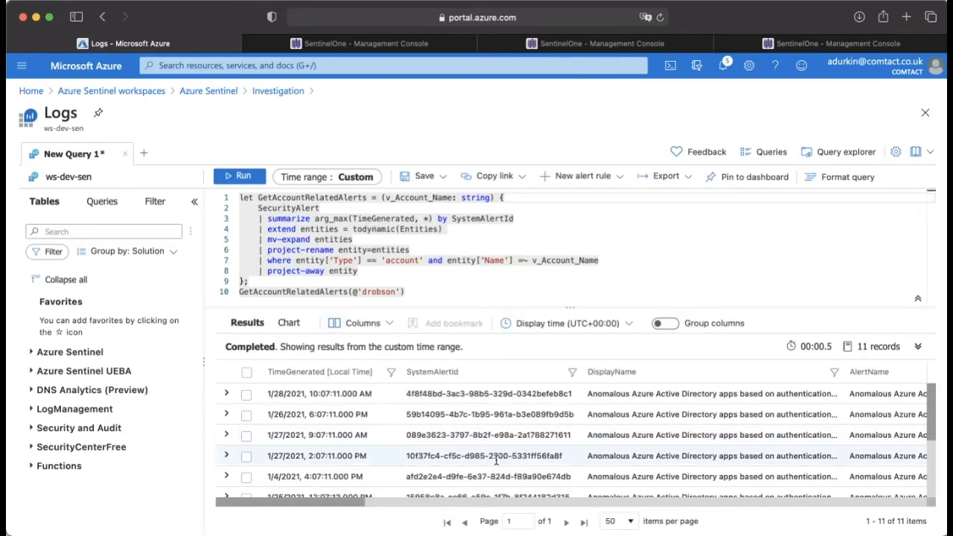
scroll(494, 458, down, 2)
scroll(495, 458, up, 3)
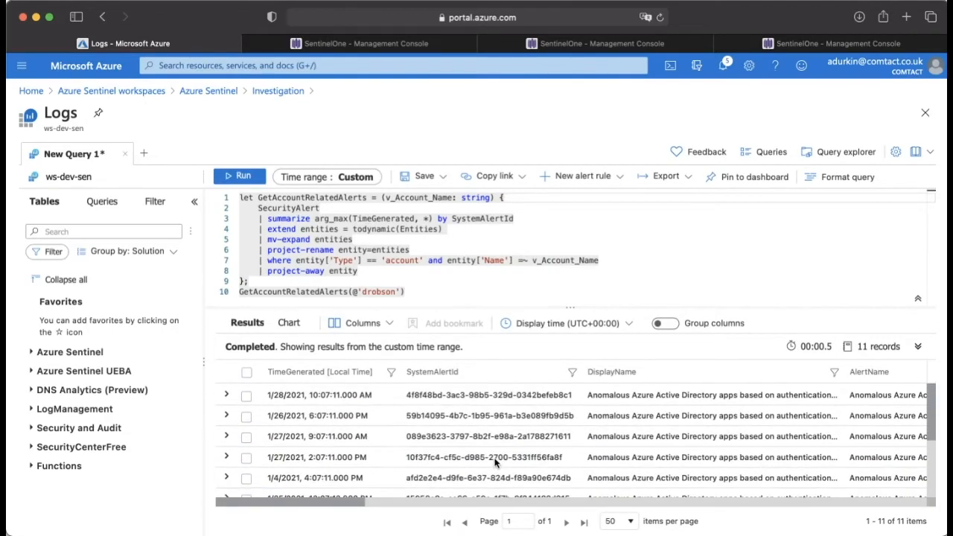
scroll(495, 458, right, 4)
scroll(495, 458, right, 3)
scroll(494, 458, left, 8)
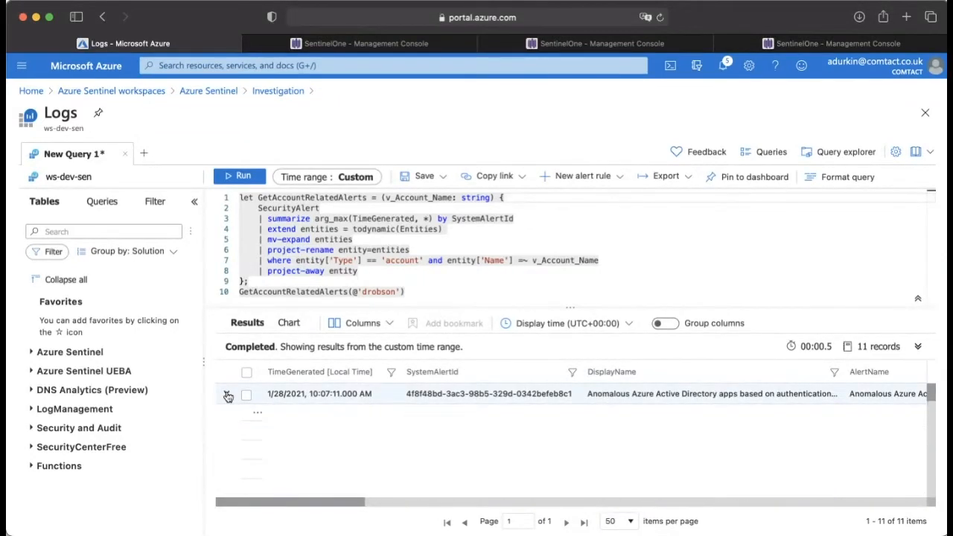
Step: Expand the first alert record and examine its description, provider, timing, extended properties and entities fields
click(228, 395)
scroll(361, 450, down, 5)
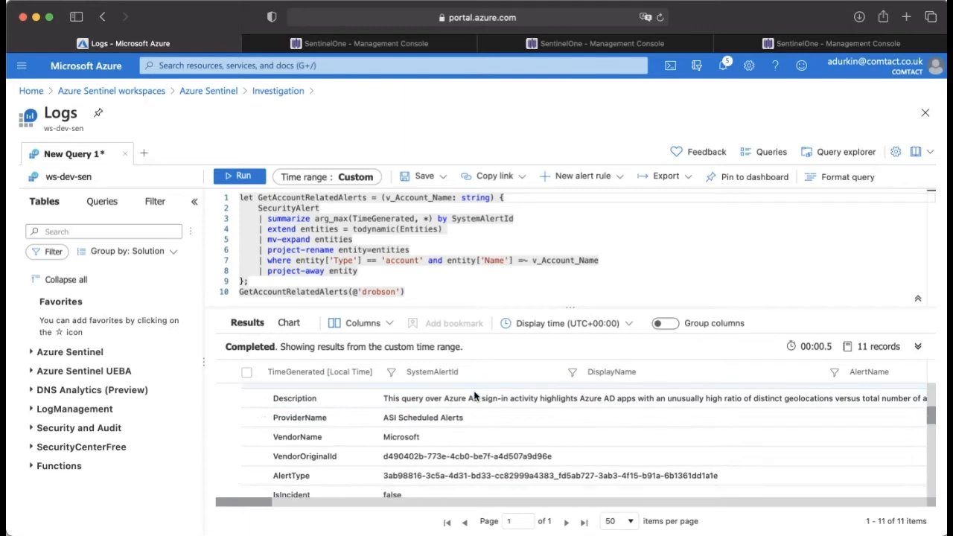
scroll(469, 398, down, 1)
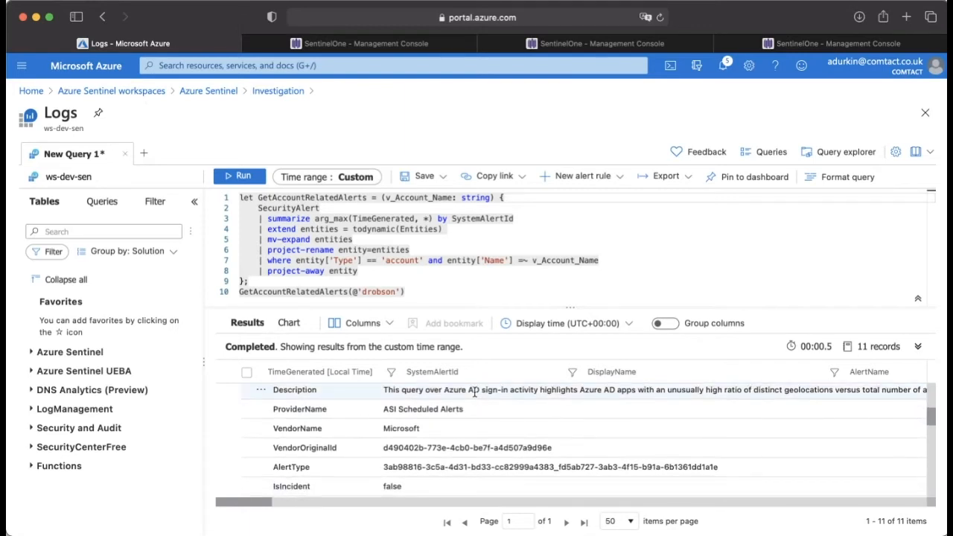
scroll(475, 392, down, 5)
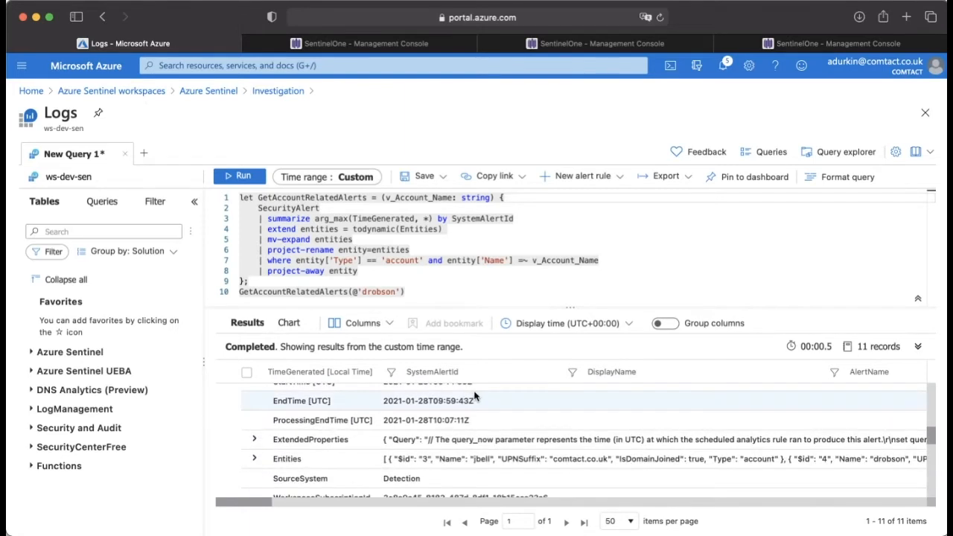
scroll(475, 396, down, 1)
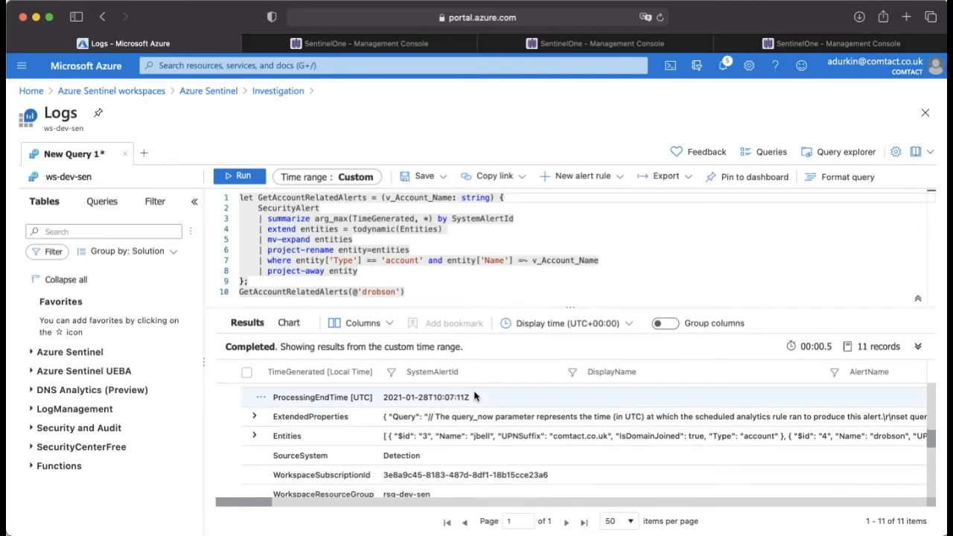
scroll(475, 393, down, 1)
scroll(474, 392, up, 6)
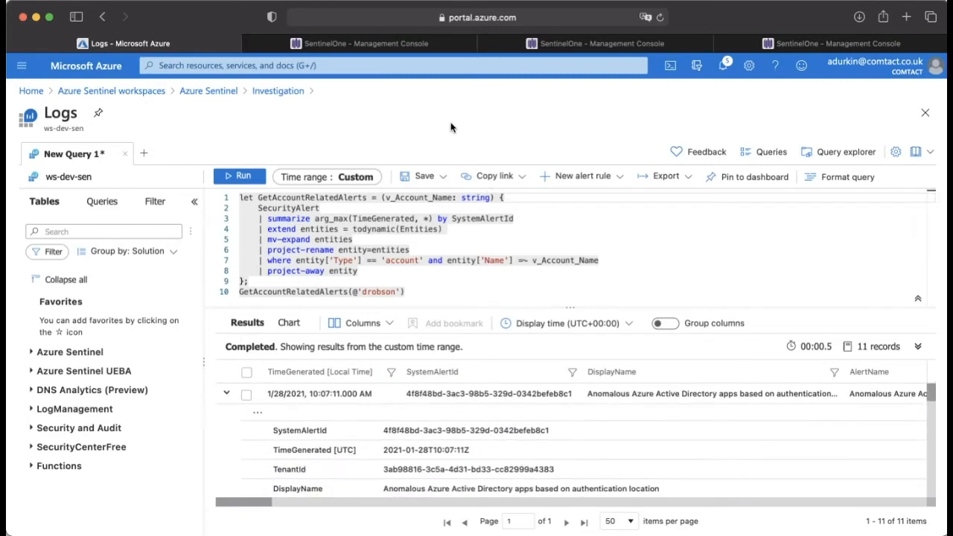
Step: Return to the investigation graph and view the details of the "Successful logon from IP and failure from a different IP" alert
scroll(450, 127, left, 10)
scroll(451, 127, left, 4)
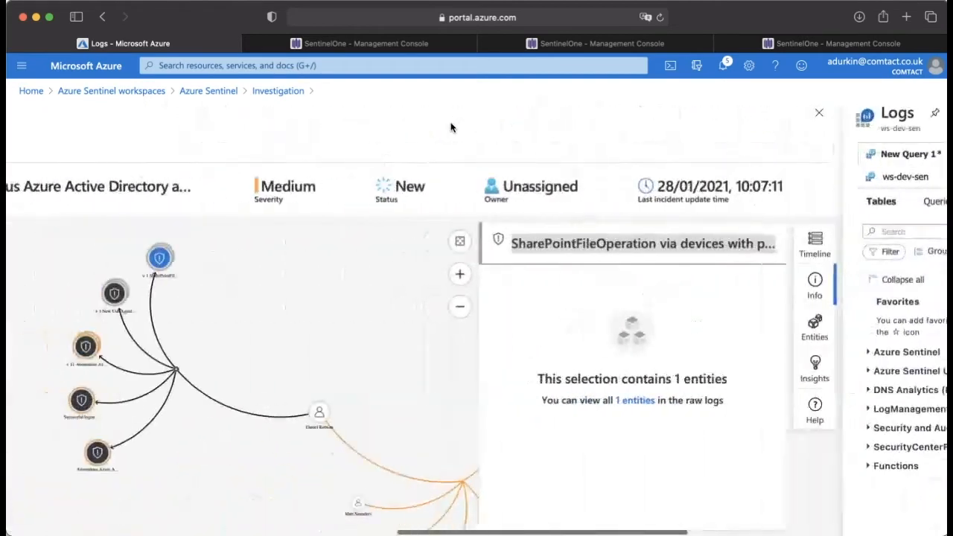
click(245, 400)
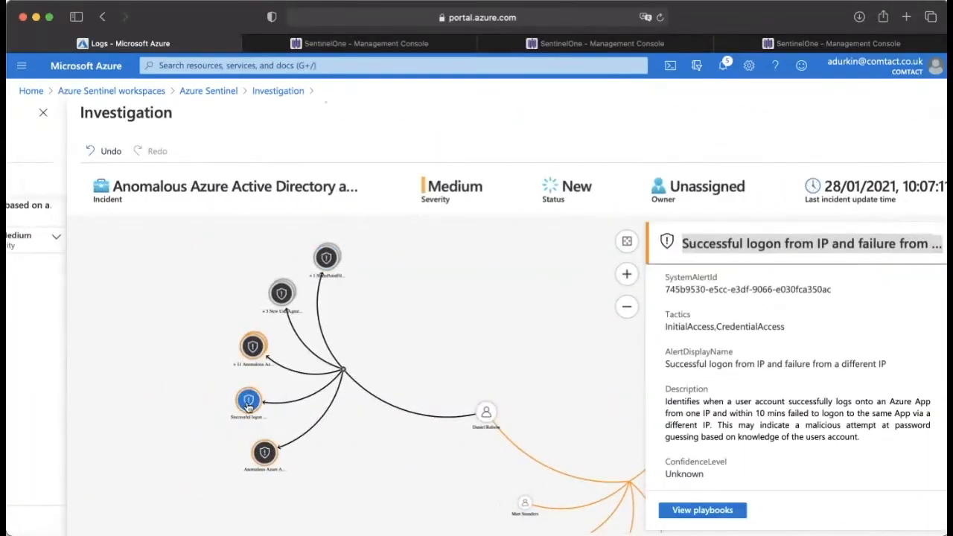
scroll(833, 344, right, 3)
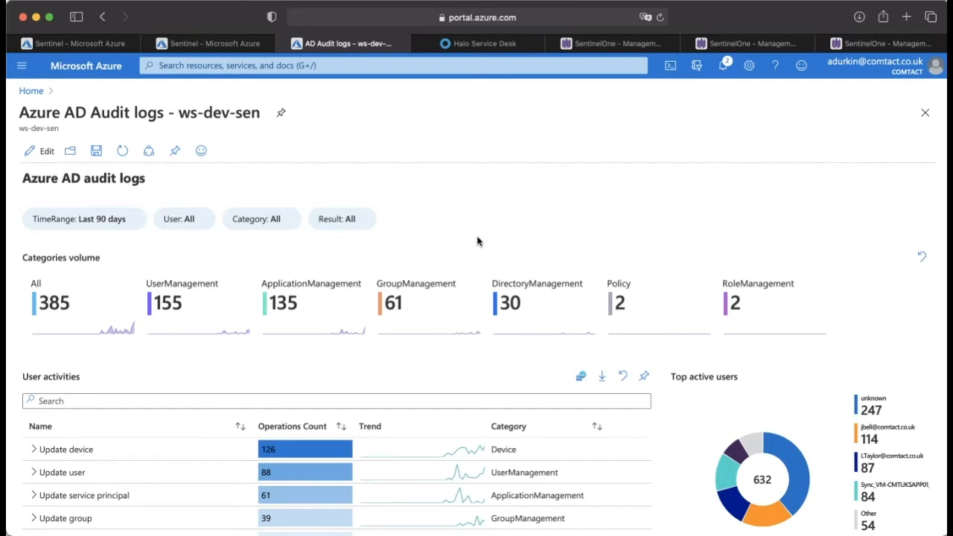
Step: Look over the Azure AD audit logs workbook and view the periods offered by its TimeRange filter
scroll(474, 218, down, 2)
scroll(474, 220, up, 2)
scroll(484, 221, down, 1)
scroll(373, 230, up, 1)
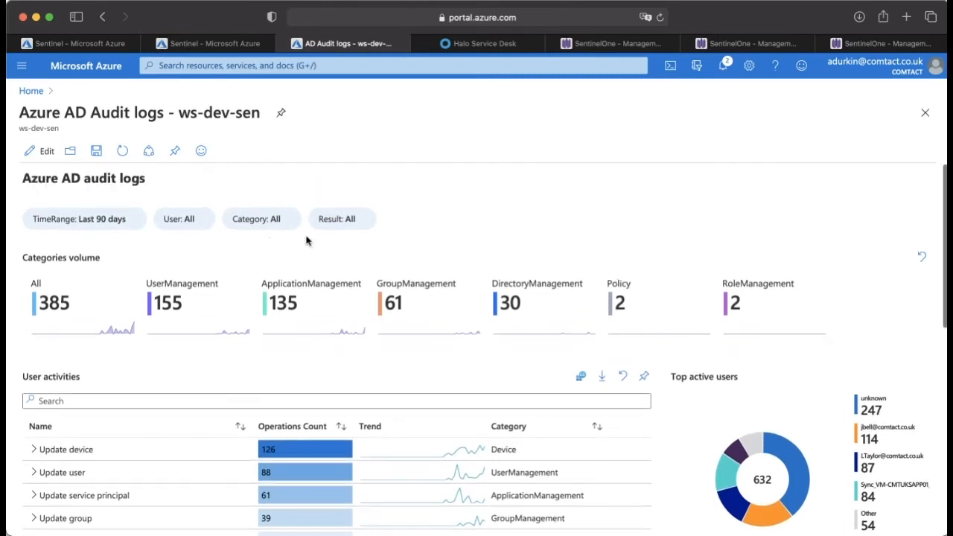
click(132, 221)
click(136, 216)
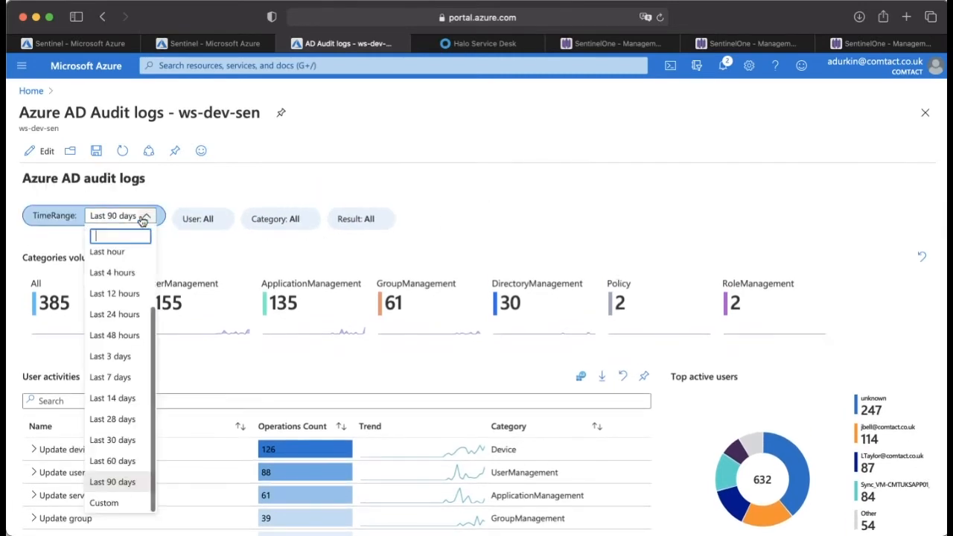
scroll(112, 365, down, 1)
scroll(112, 376, up, 2)
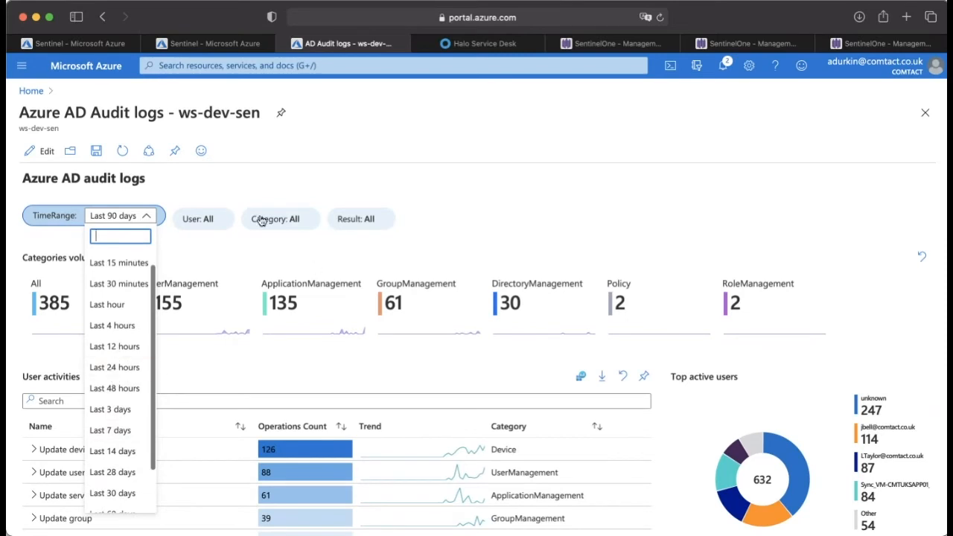
Step: View the choices offered by the workbook's User and Category filters
click(234, 199)
click(209, 223)
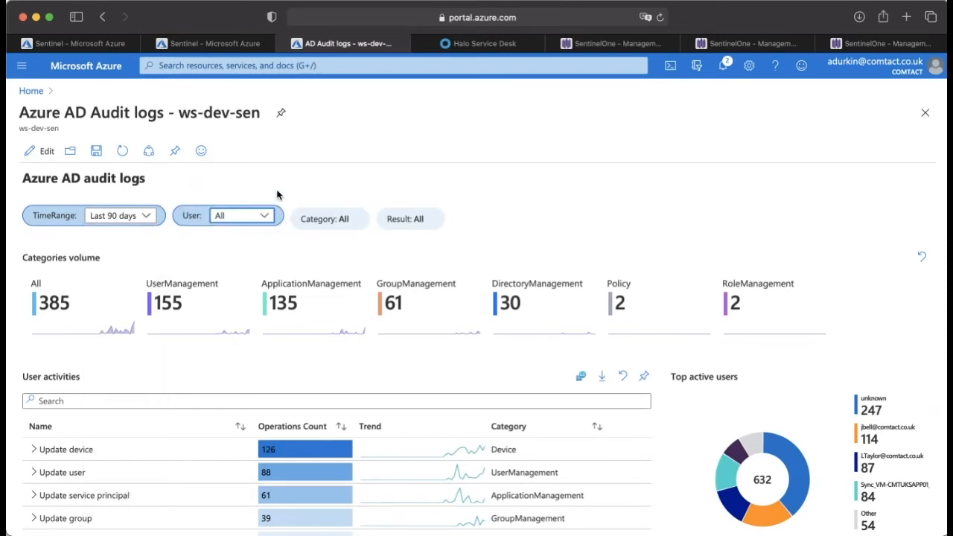
click(260, 218)
click(520, 205)
click(337, 220)
click(381, 216)
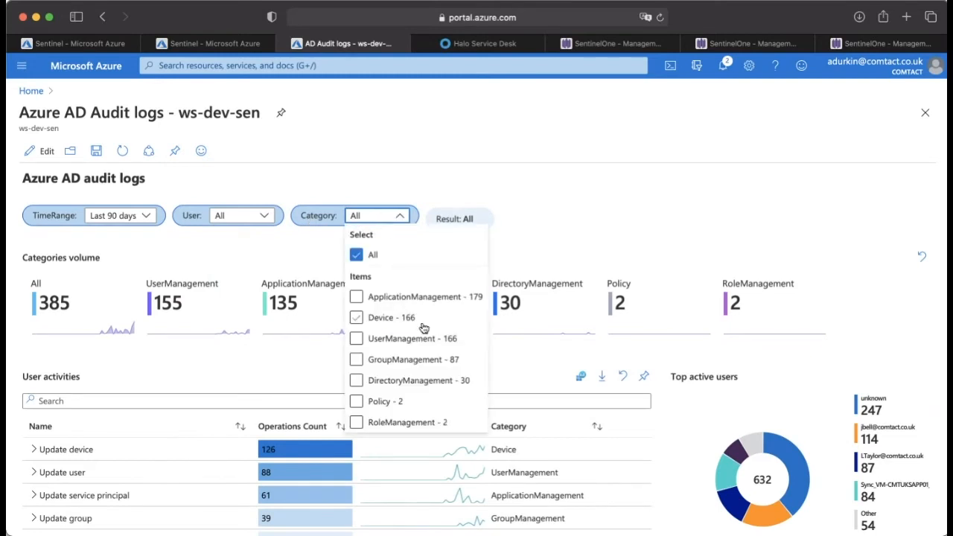
click(549, 212)
Step: Examine the workbook's category volumes, user activities table and top active users chart
scroll(477, 261, down, 1)
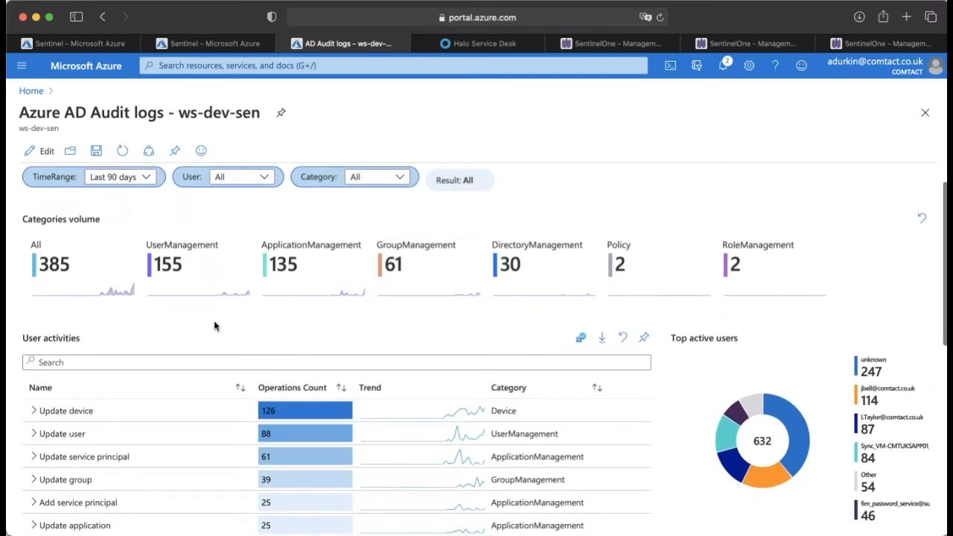
scroll(214, 326, down, 2)
scroll(186, 320, up, 2)
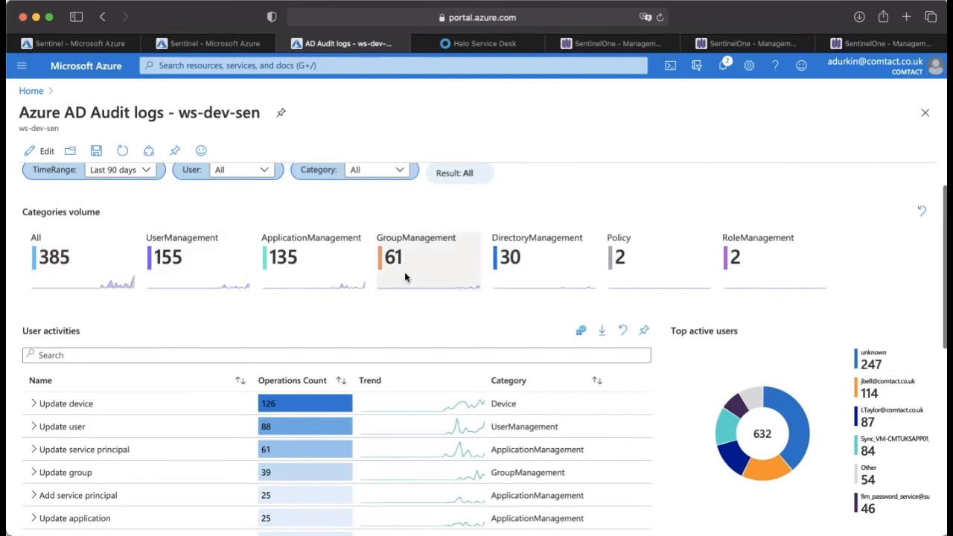
scroll(477, 270, down, 1)
scroll(933, 351, down, 2)
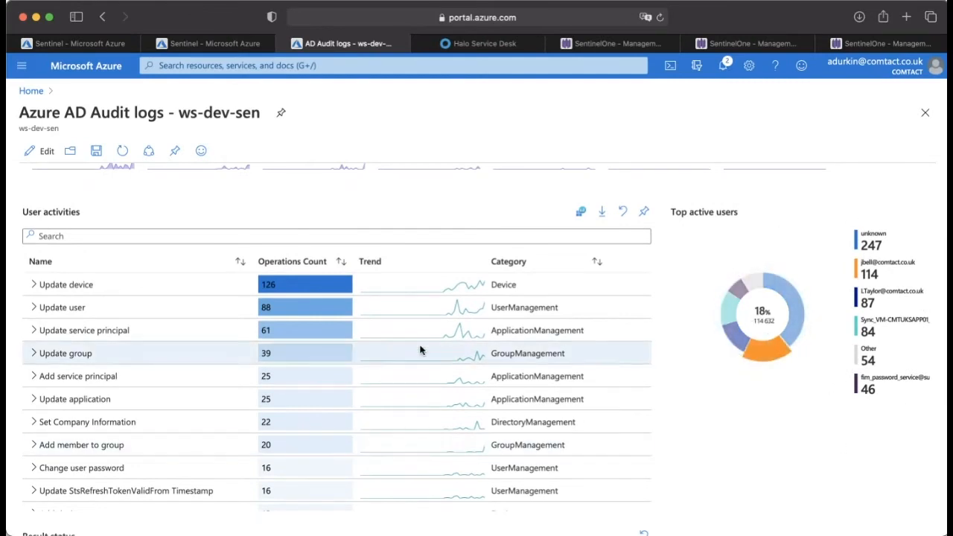
scroll(225, 280, down, 1)
scroll(225, 279, up, 1)
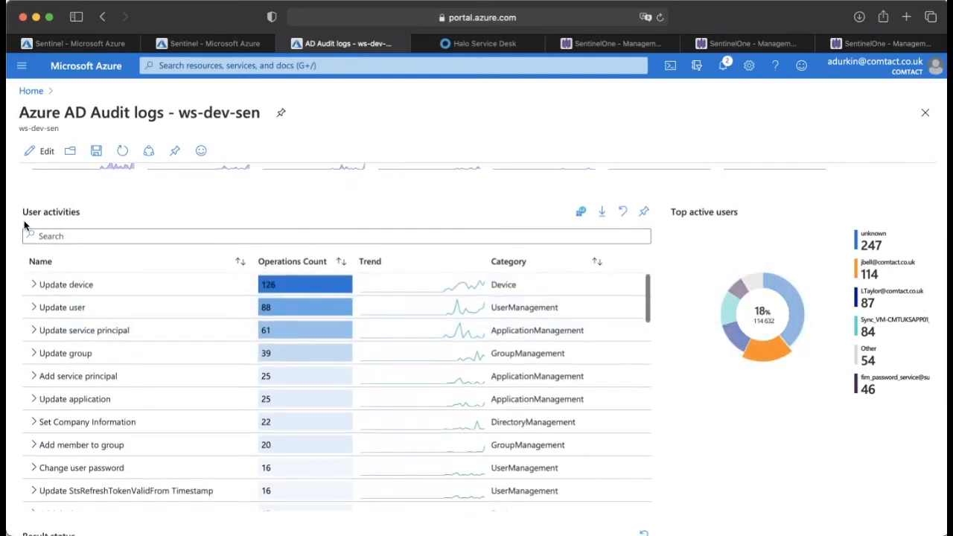
scroll(22, 277, down, 1)
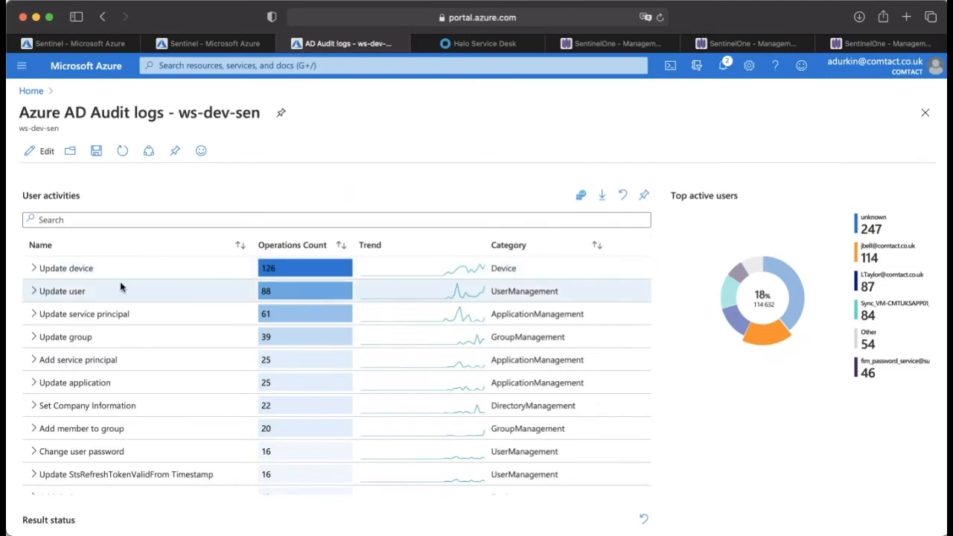
Step: Expand the Update device and Update application activities, and filter the top active users chart by Update application
click(34, 270)
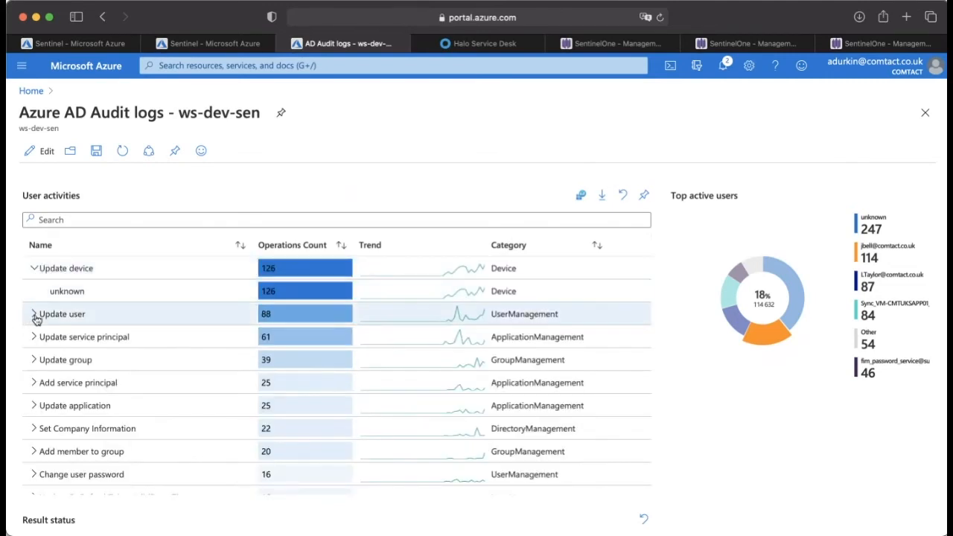
scroll(35, 320, down, 3)
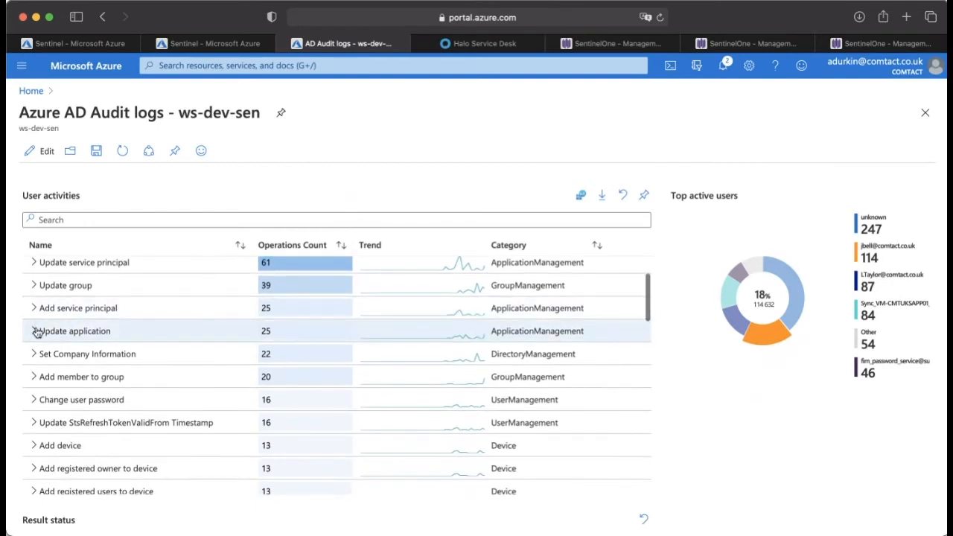
click(33, 330)
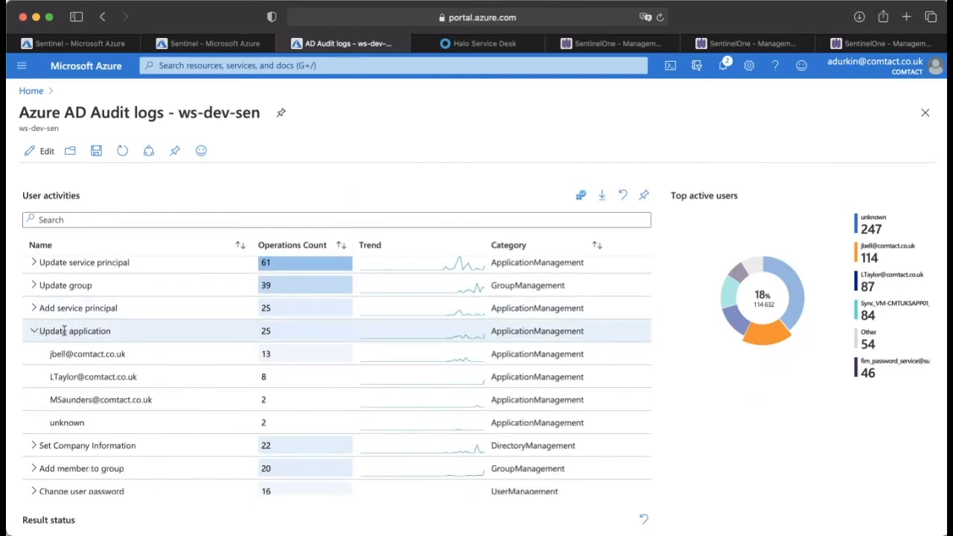
click(287, 331)
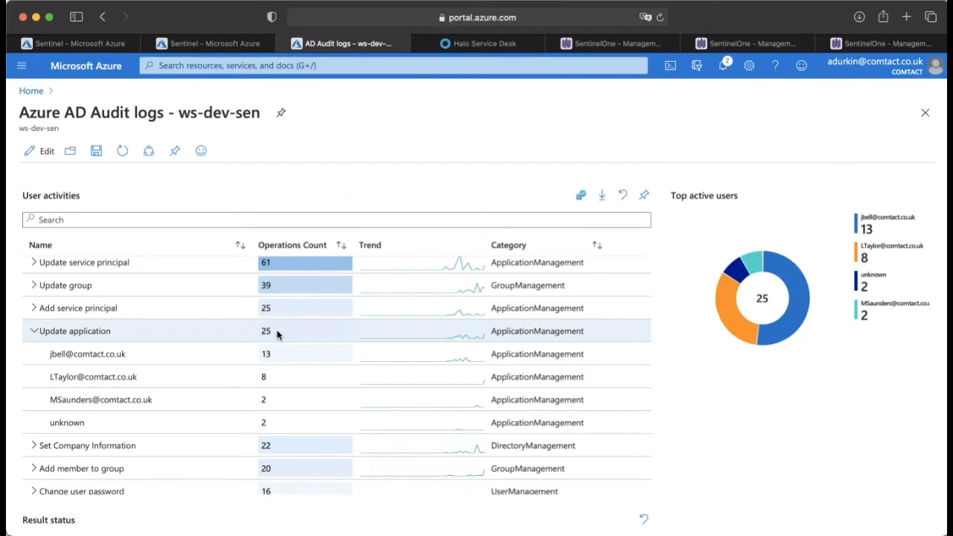
Step: Filter the chart by the first account under Update application, reselect the Update application row and collapse its account list
scroll(277, 335, down, 2)
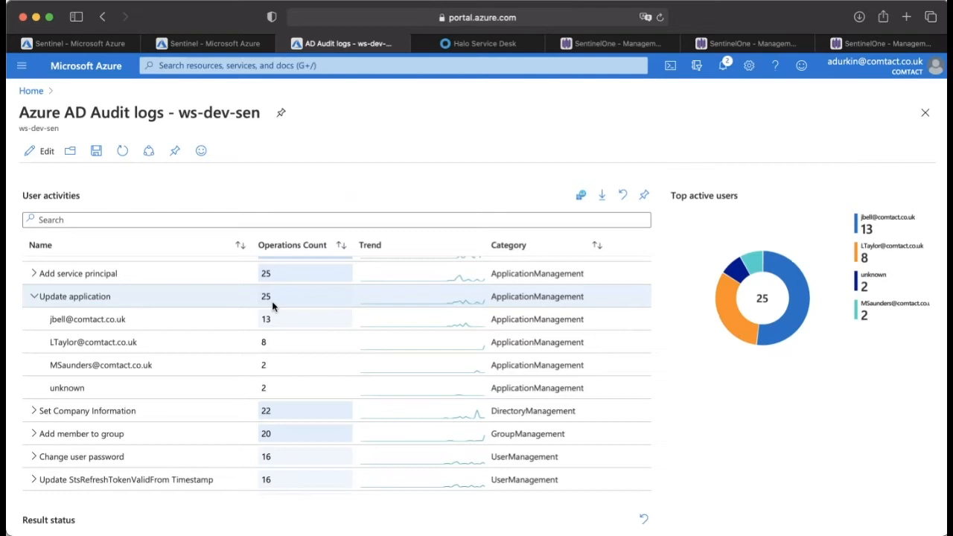
scroll(272, 304, down, 1)
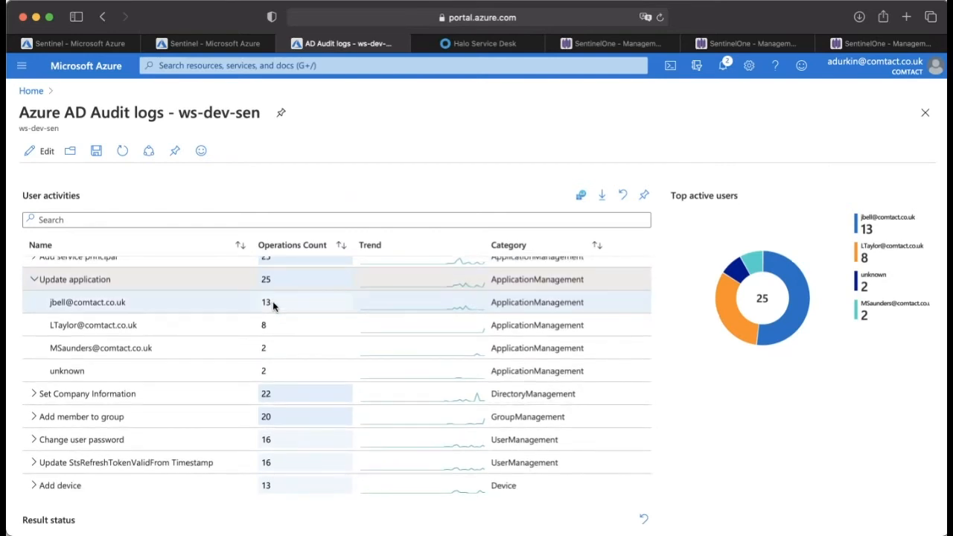
click(300, 312)
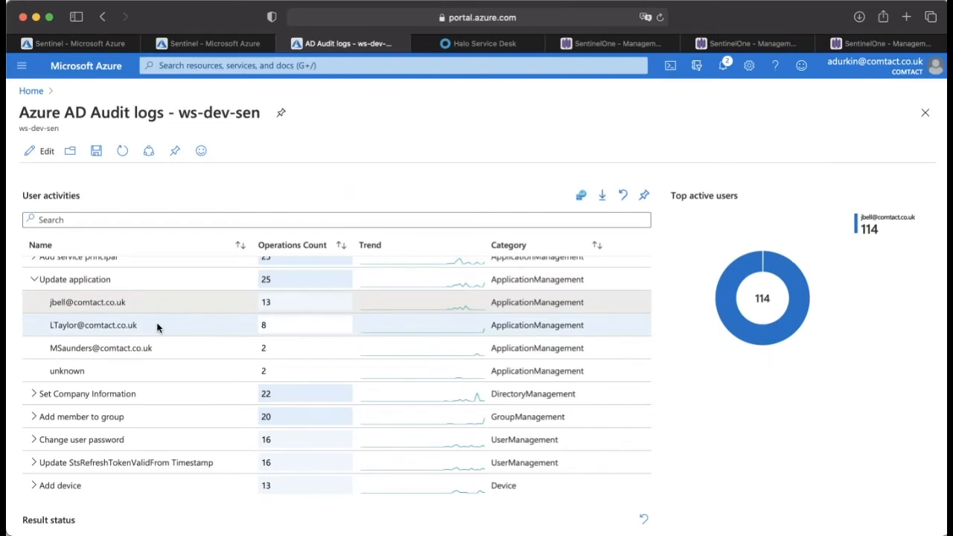
click(143, 281)
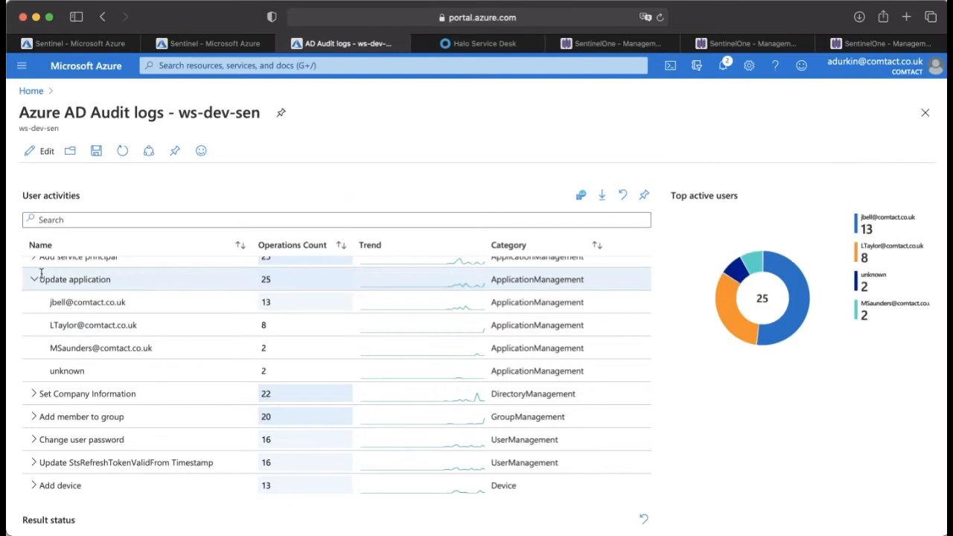
click(34, 281)
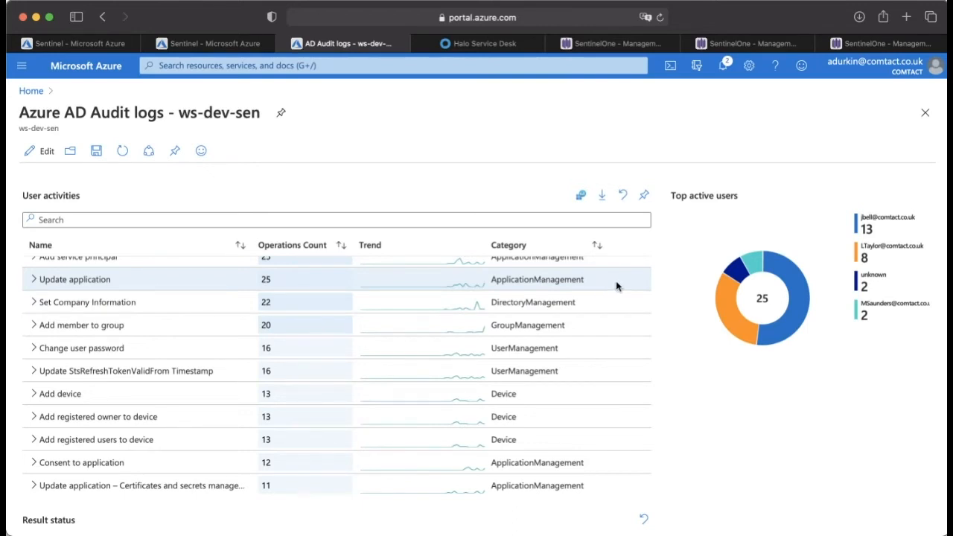
Step: Find the Add group activity in the user activities table and expand it to view the accounts behind it
scroll(479, 278, down, 5)
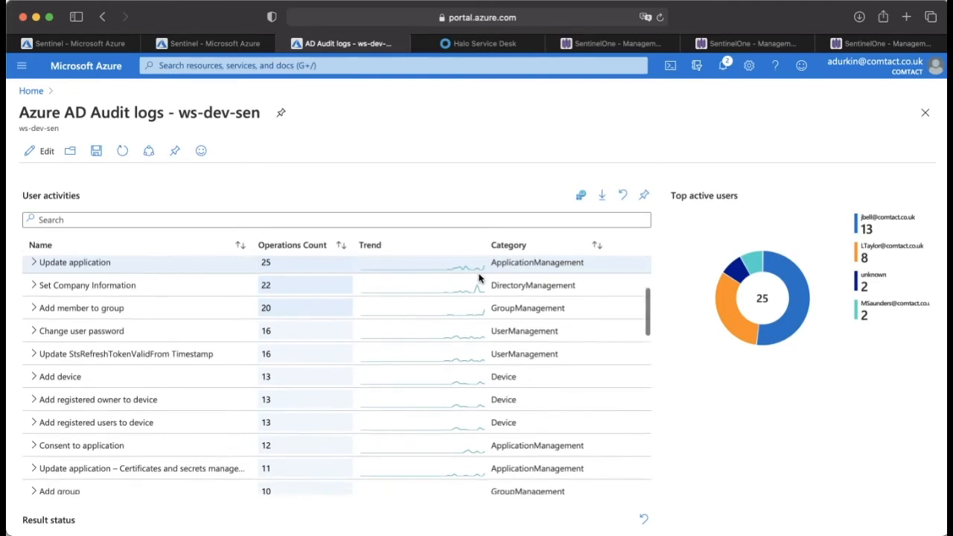
scroll(75, 325, up, 3)
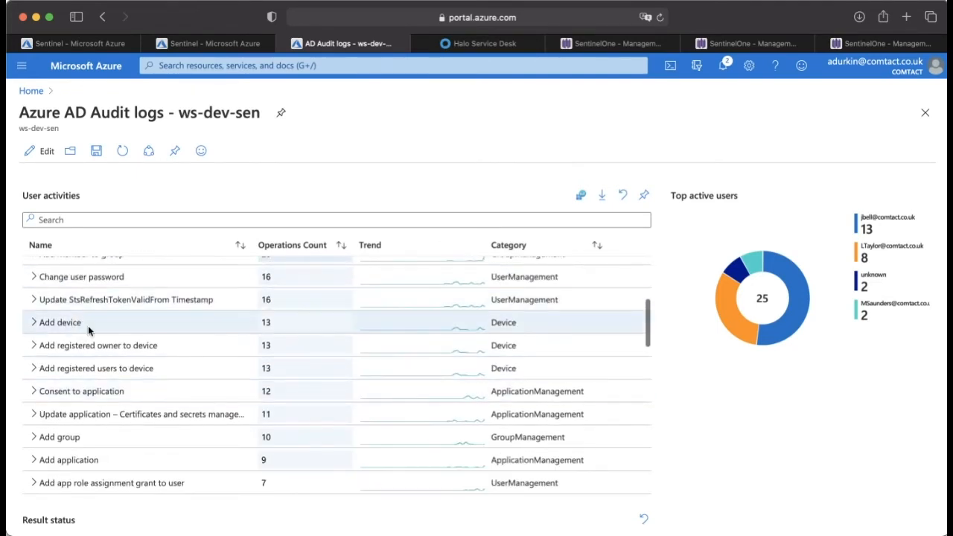
scroll(73, 326, down, 2)
scroll(74, 324, down, 3)
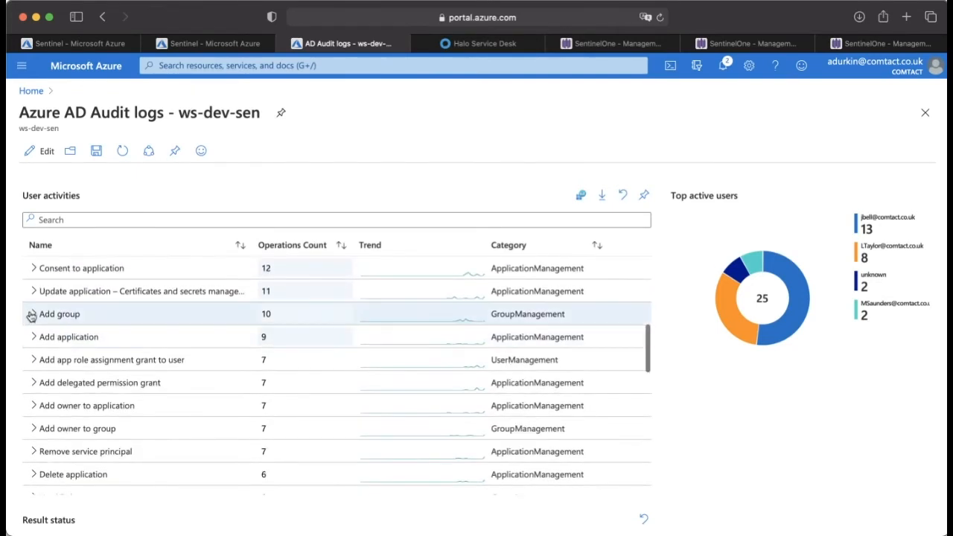
click(32, 314)
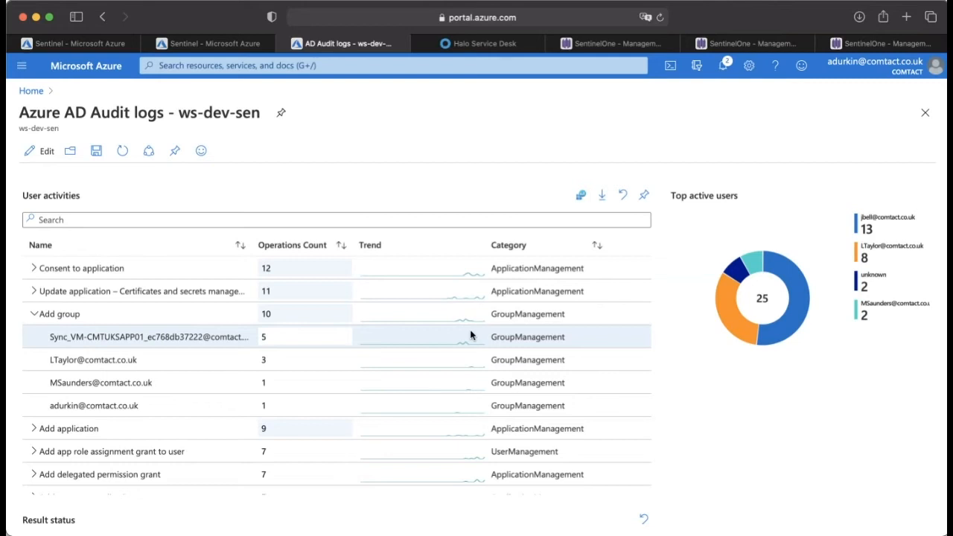
scroll(470, 336, down, 1)
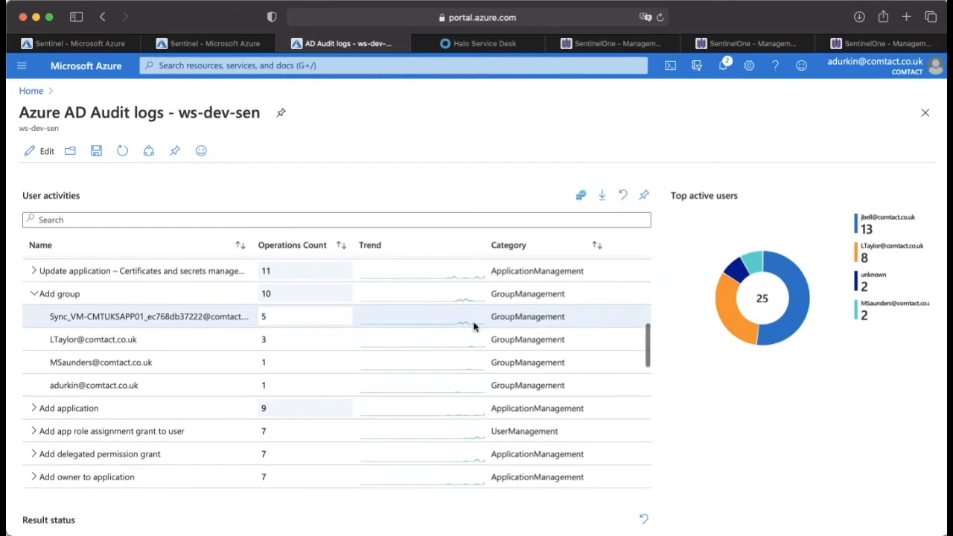
Step: Expand the success entry in the Result status table to view the activities behind it
scroll(475, 324, down, 8)
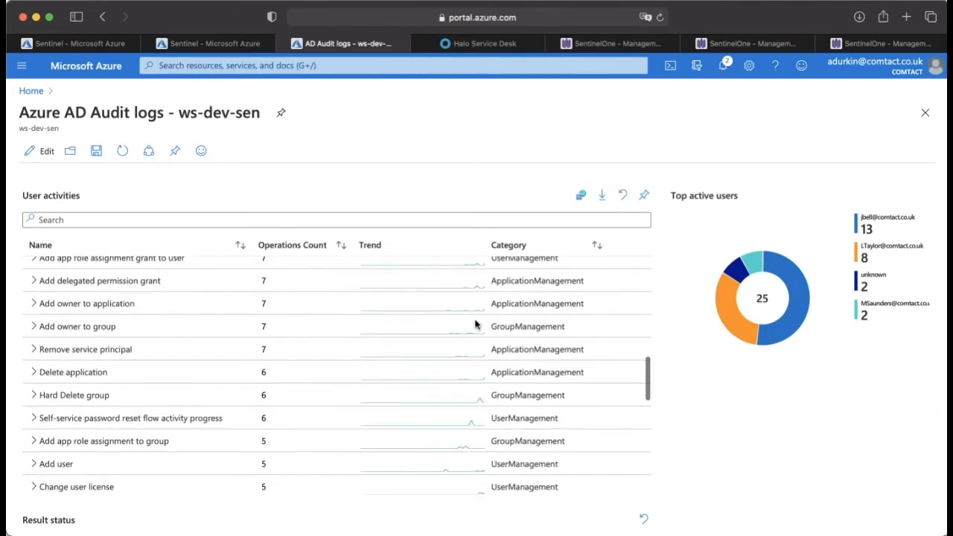
scroll(866, 376, down, 4)
scroll(867, 375, down, 2)
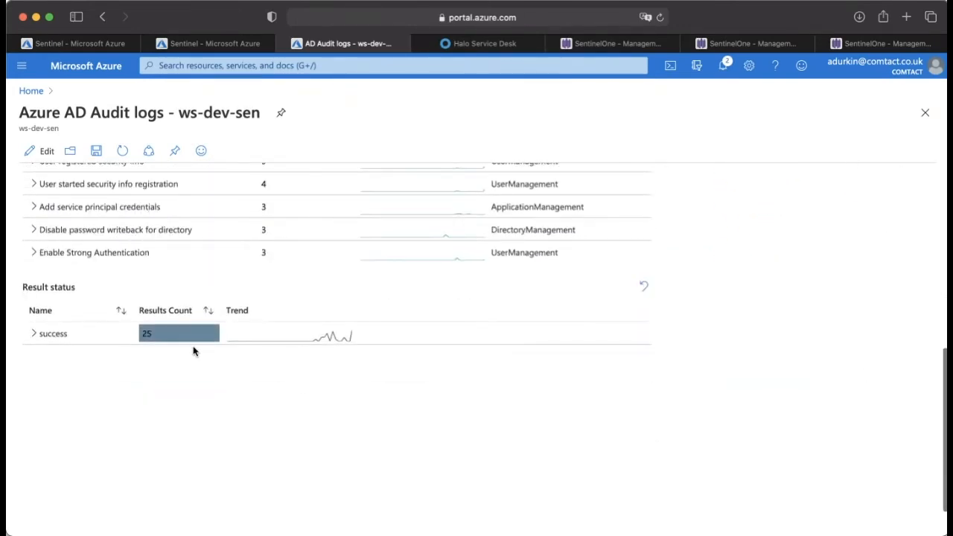
click(32, 334)
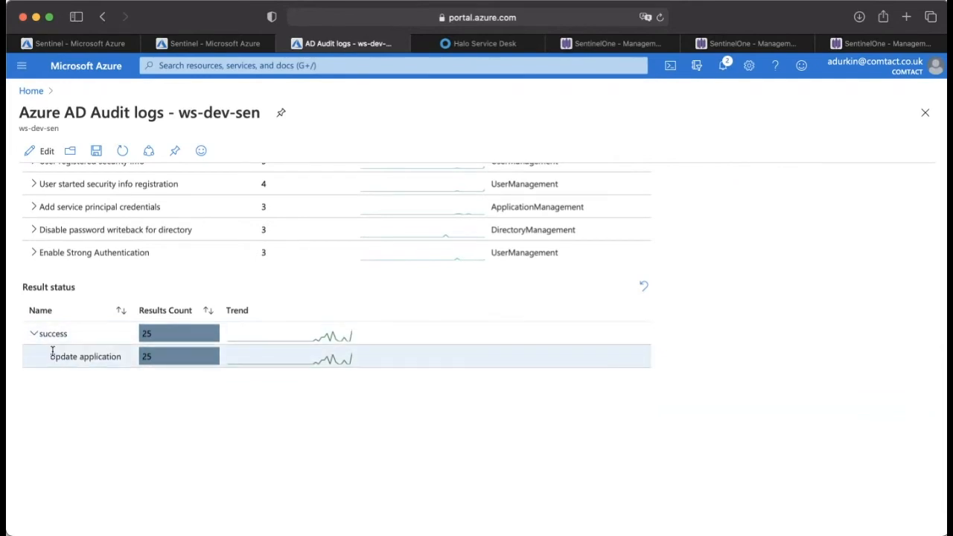
scroll(75, 405, up, 5)
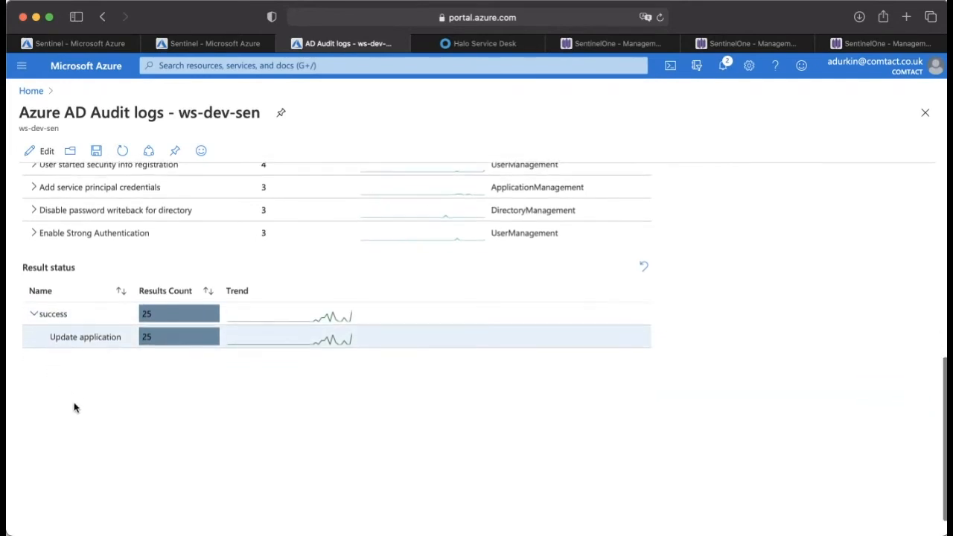
scroll(144, 273, up, 1)
scroll(772, 401, down, 4)
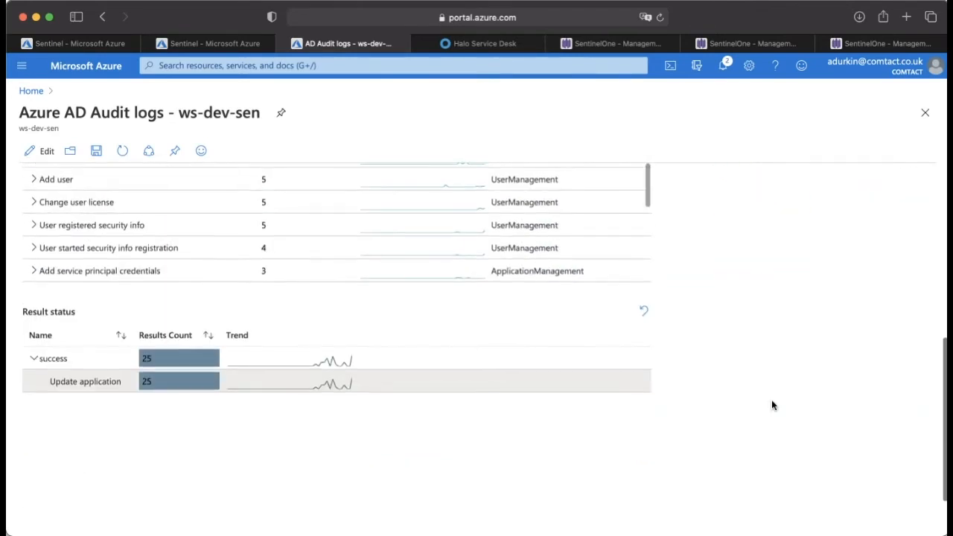
scroll(325, 415, down, 1)
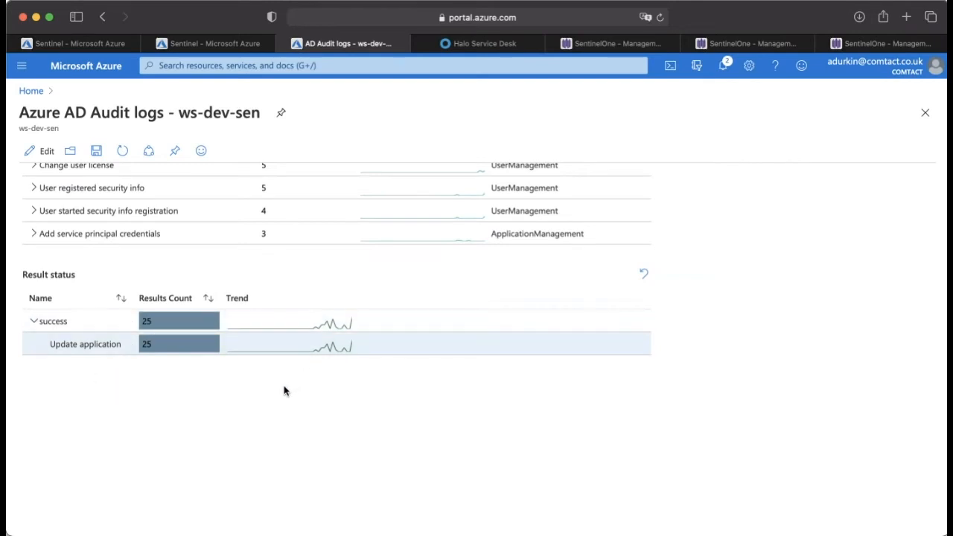
scroll(283, 391, down, 1)
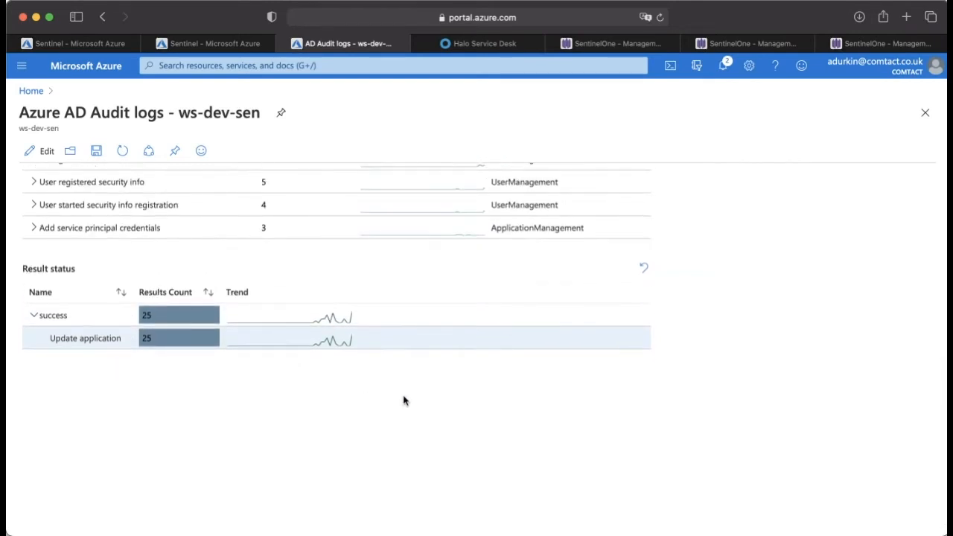
scroll(404, 398, up, 10)
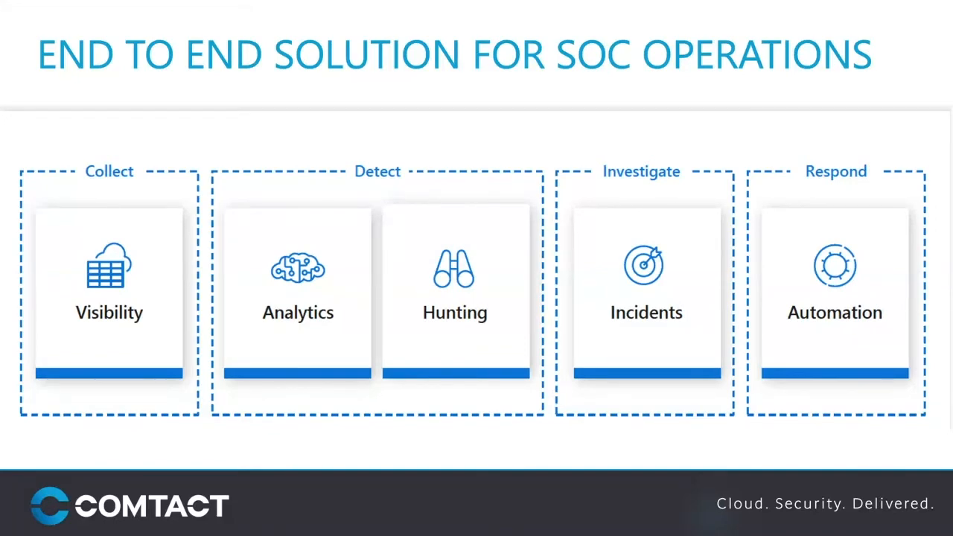
key(Right)
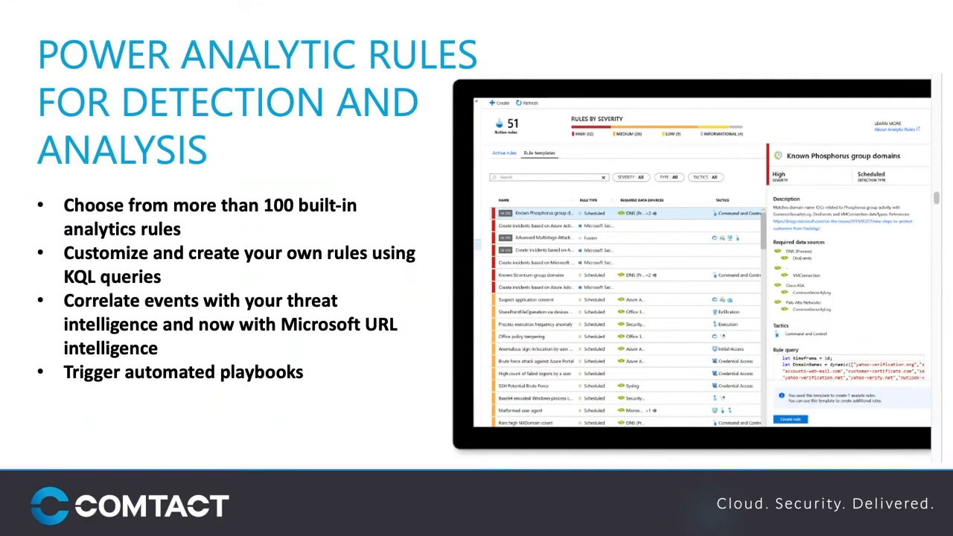
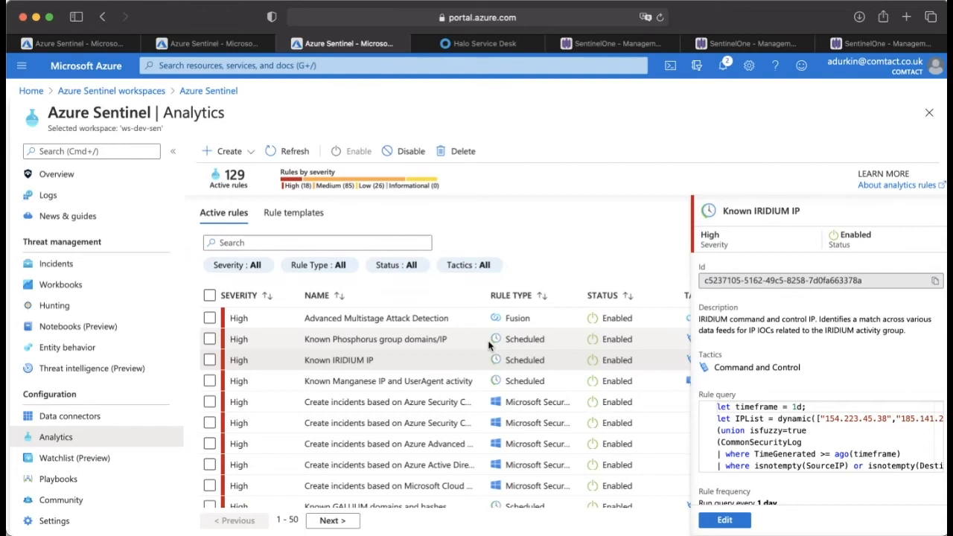
Step: Look through the high-severity active analytics rules and view the details of the Meraki Air Marshal Rogue Detection rule
scroll(459, 352, down, 1)
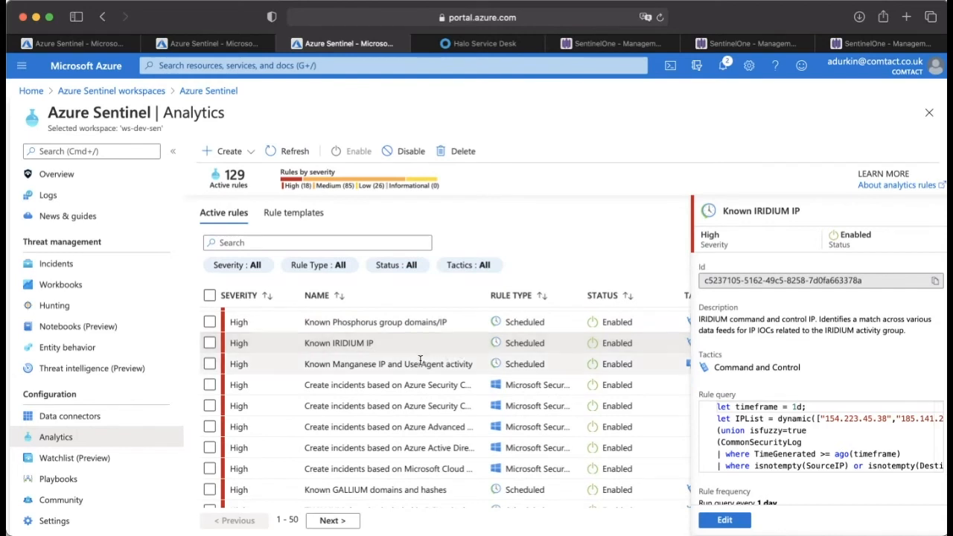
scroll(421, 360, down, 5)
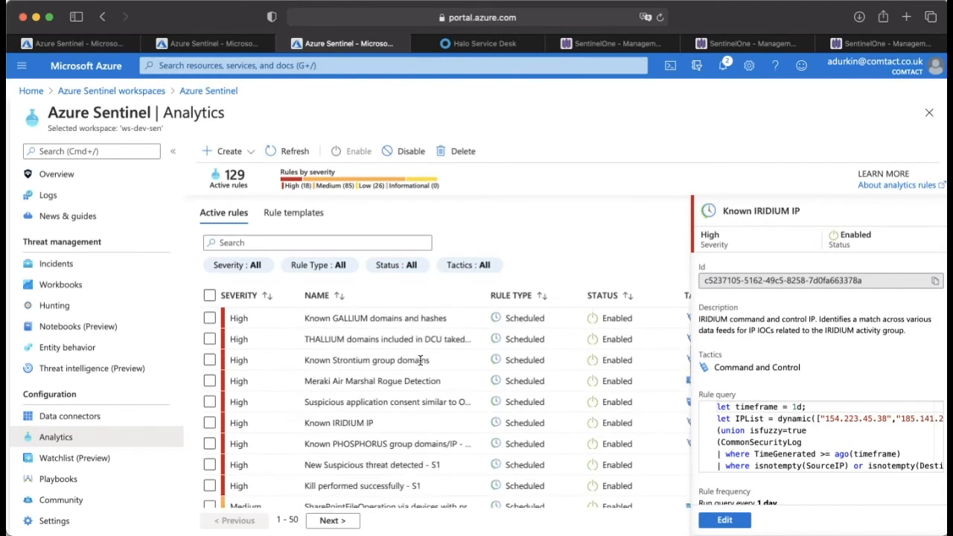
scroll(356, 373, up, 4)
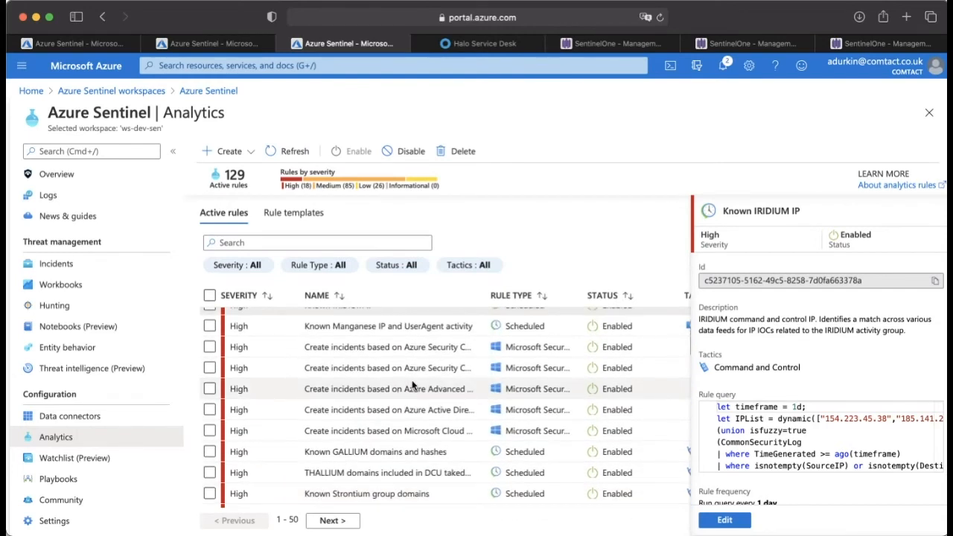
scroll(412, 385, down, 6)
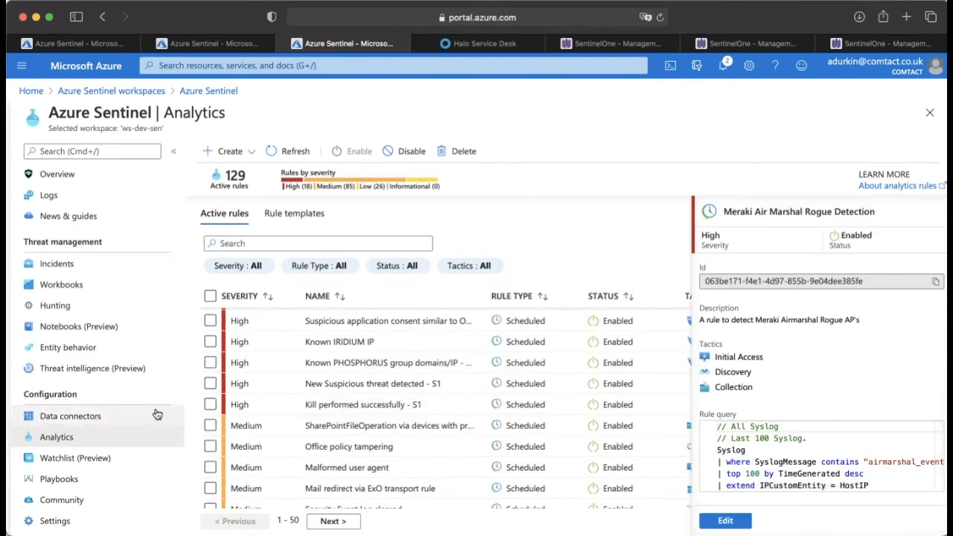
scroll(420, 344, up, 6)
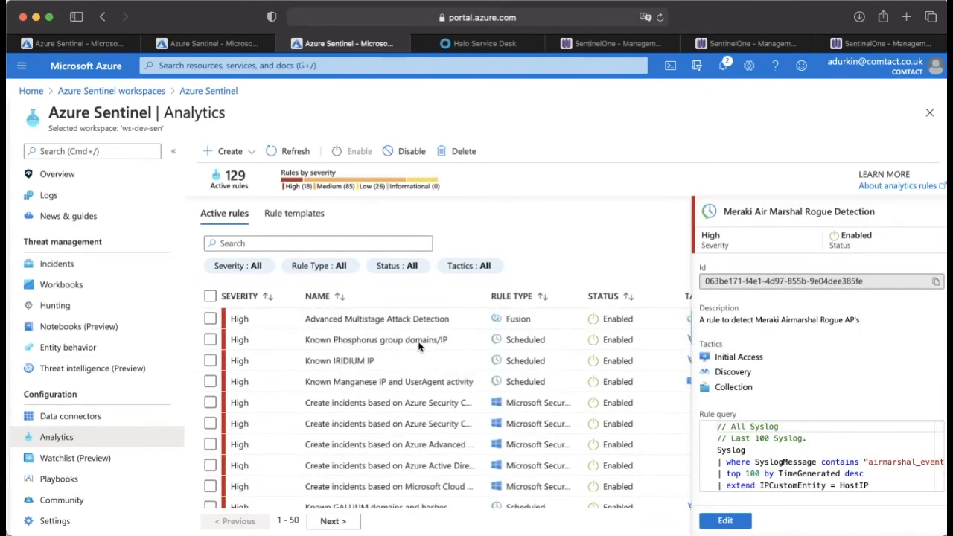
Step: View the details of the second Azure Security Center incident creation rule and highlight its description
scroll(402, 366, down, 2)
click(395, 370)
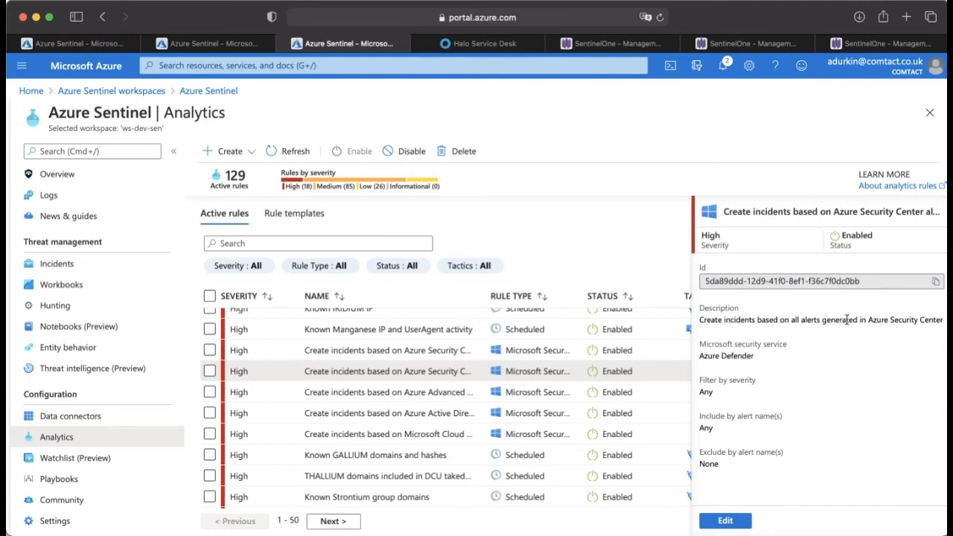
triple_click(877, 318)
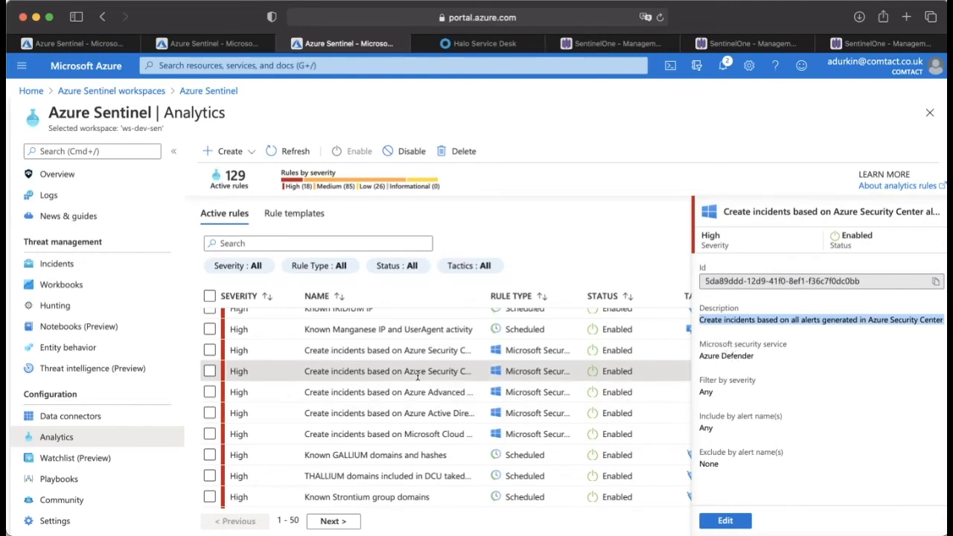
Step: Find the "Kill performed successfully - S1" rule in the active rules, view its details and highlight the event wording in its title
scroll(402, 394, down, 5)
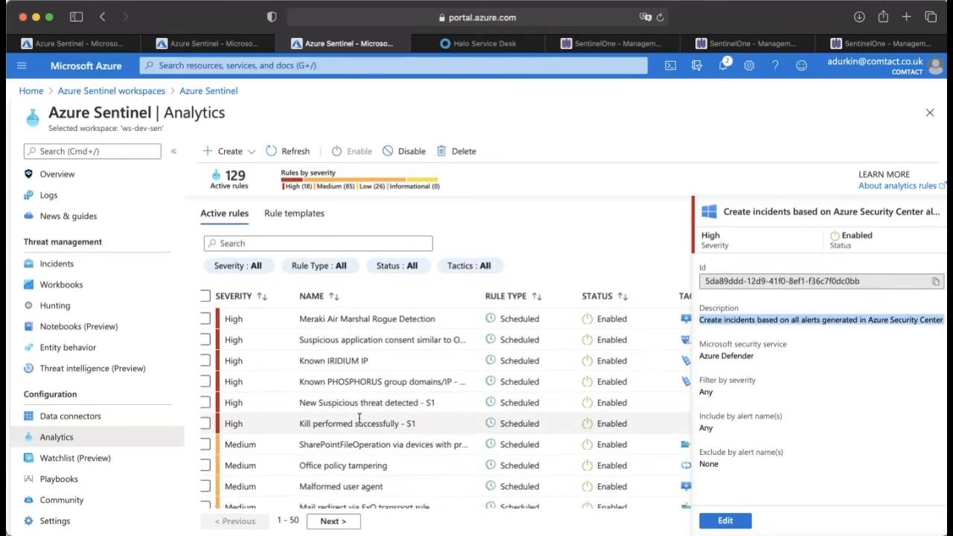
click(359, 418)
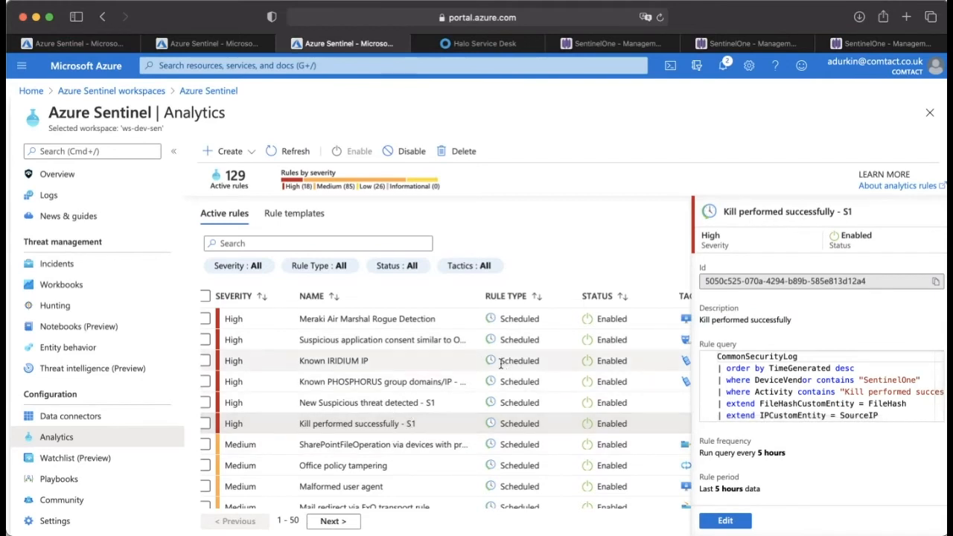
scroll(566, 362, down, 3)
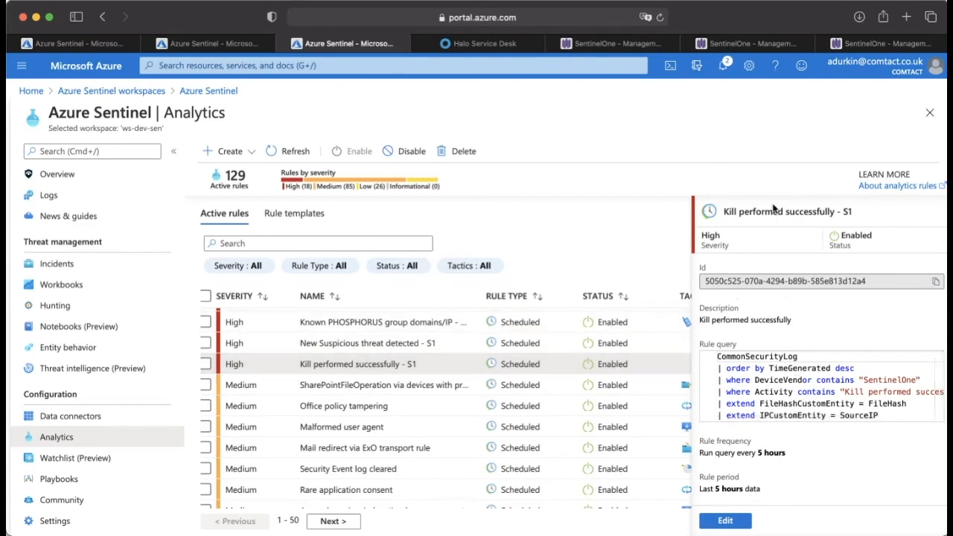
drag(722, 212, 811, 213)
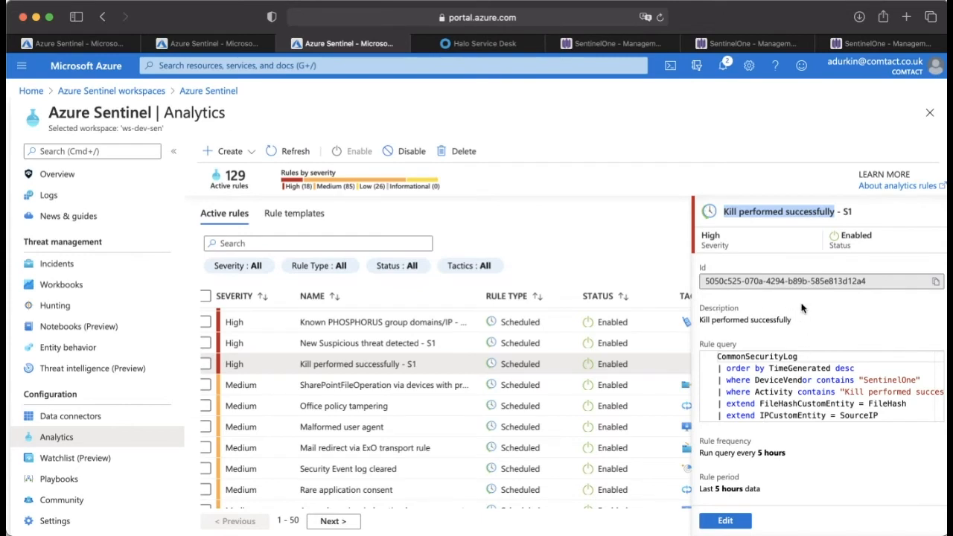
scroll(801, 312, down, 2)
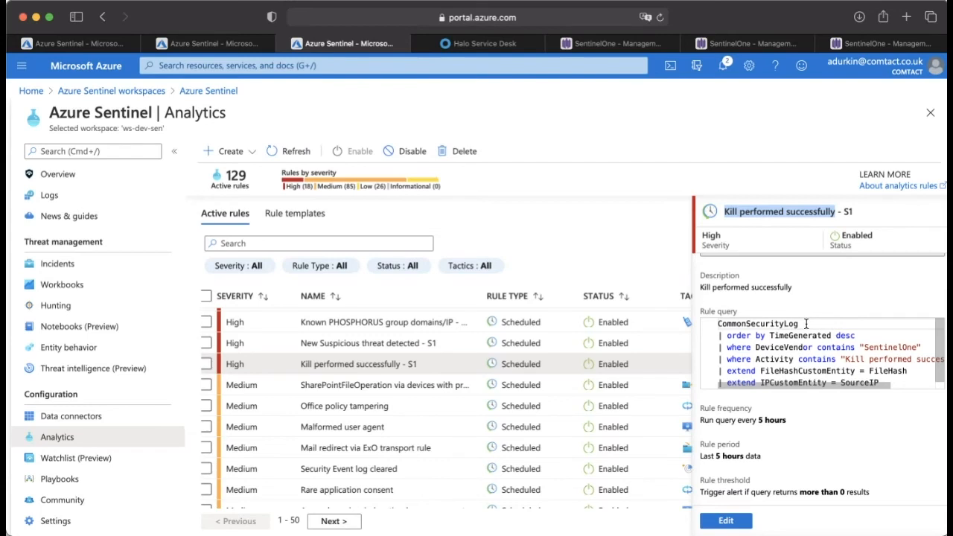
Step: Examine the rule query's log source, sort order, and DeviceVendor and Activity filters, highlighting the DeviceVendor line
double_click(807, 323)
click(831, 336)
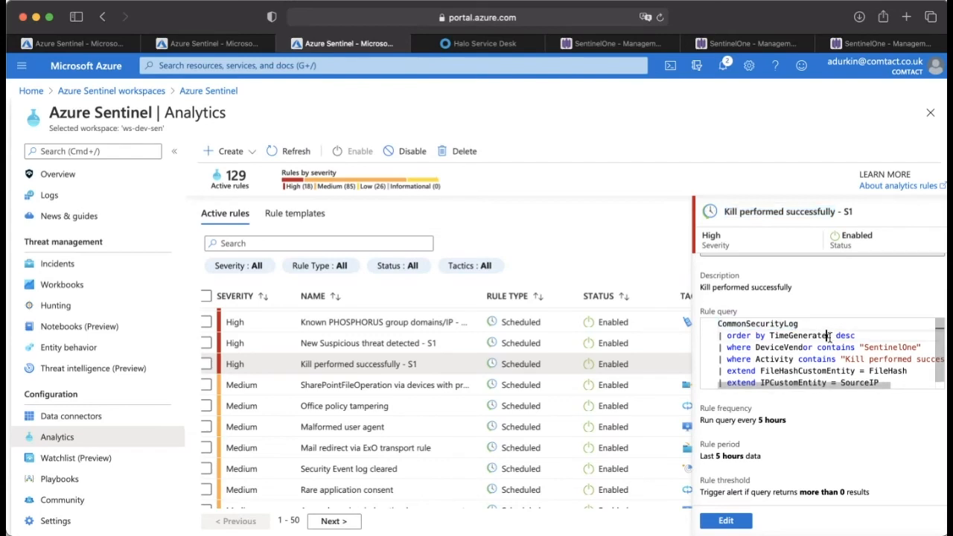
scroll(831, 336, down, 1)
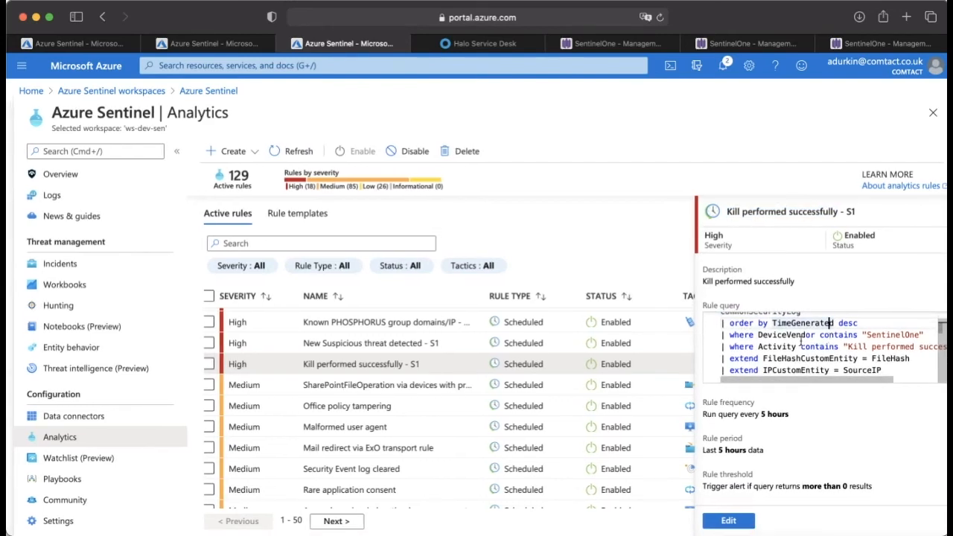
drag(926, 336, 712, 333)
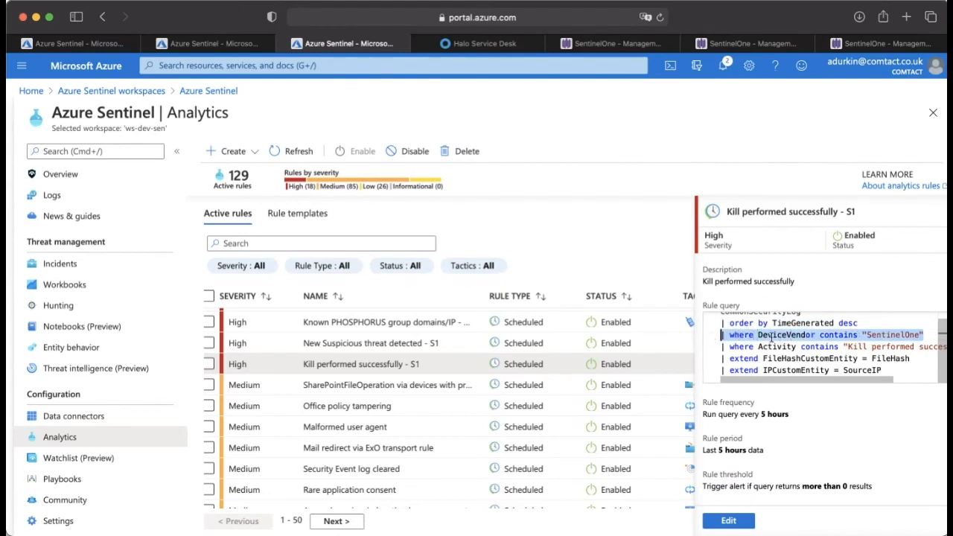
click(803, 347)
scroll(809, 348, right, 2)
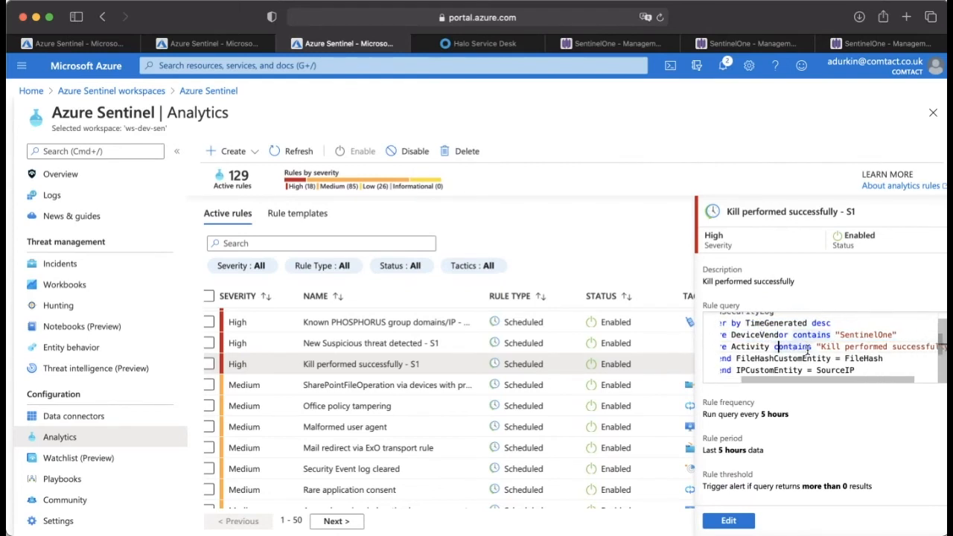
scroll(857, 350, right, 2)
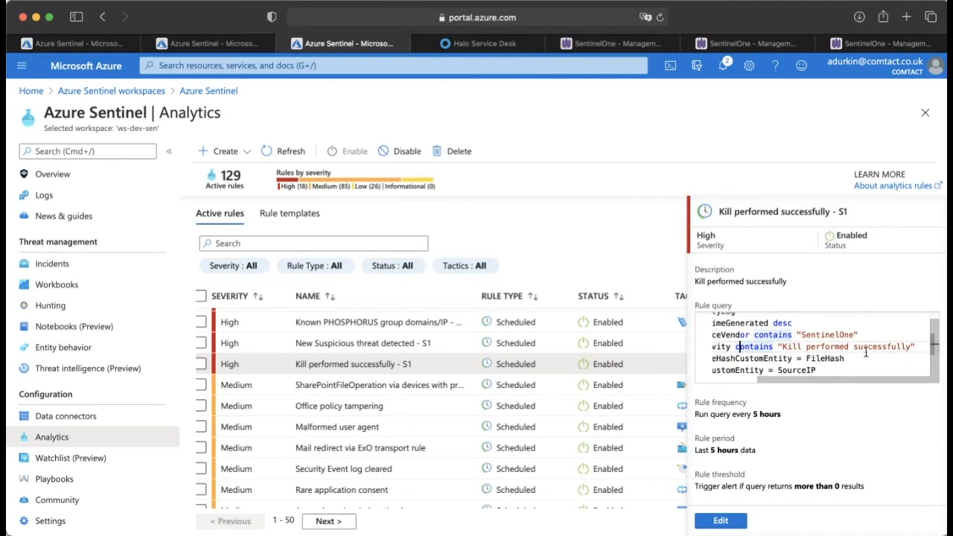
scroll(867, 354, left, 5)
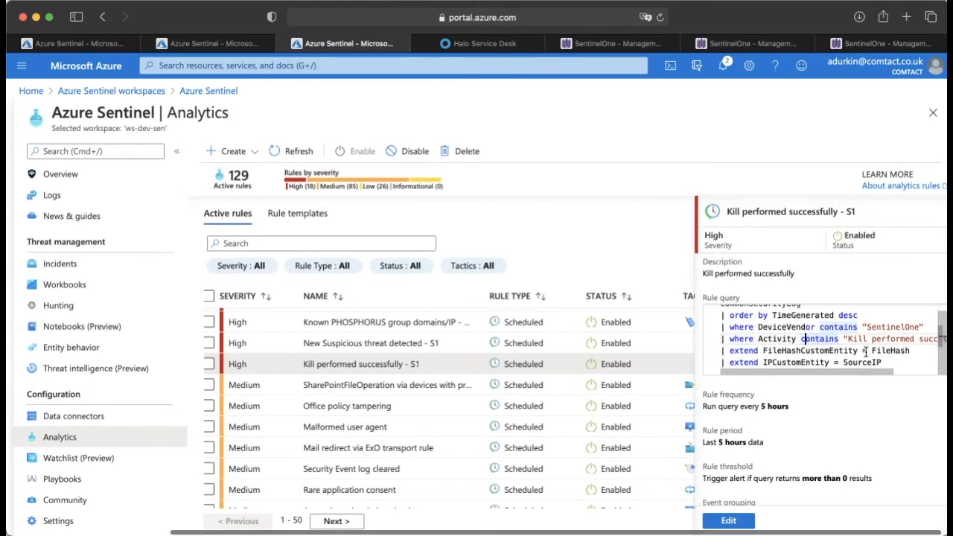
Step: Highlight the query lines that extend FileHashCustomEntity and IPCustomEntity in turn to examine the entity mappings
scroll(872, 293, down, 2)
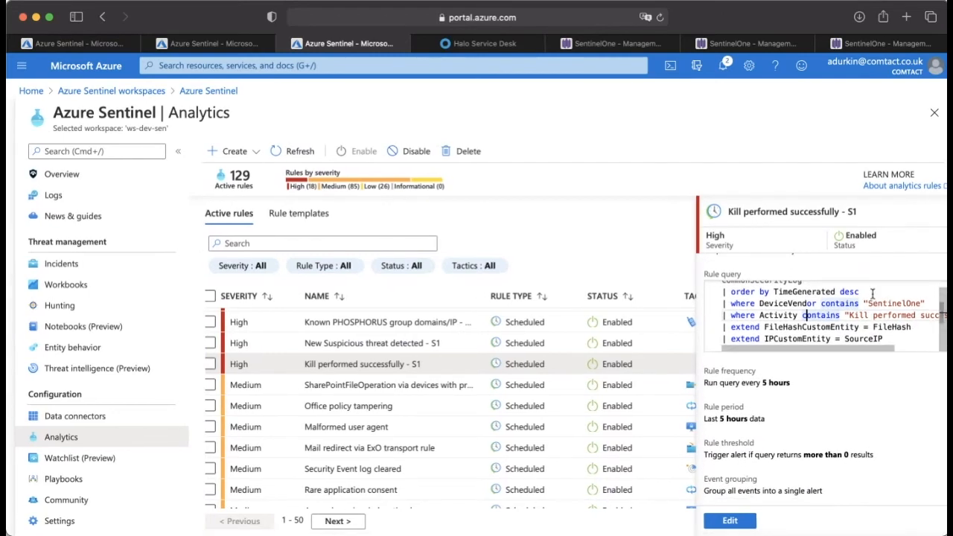
triple_click(815, 327)
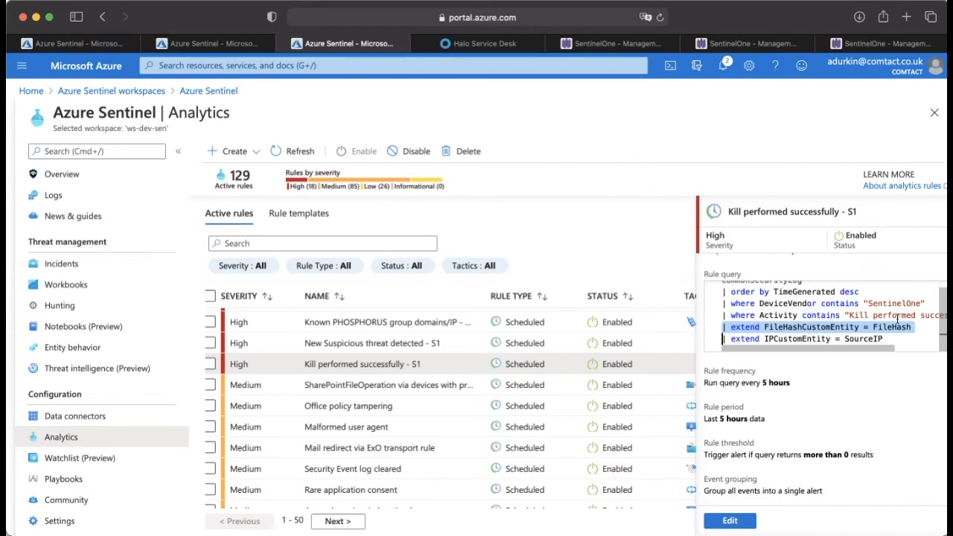
double_click(789, 338)
click(789, 338)
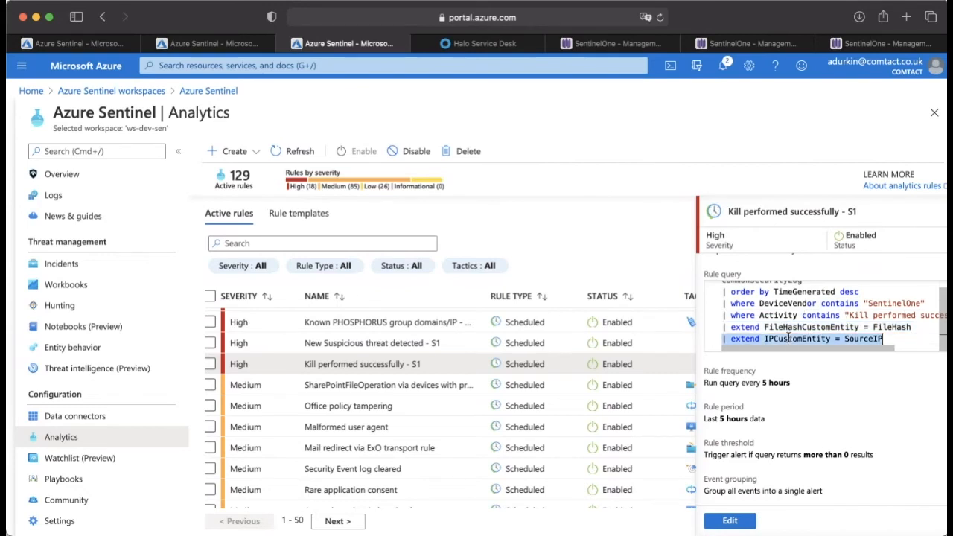
click(788, 338)
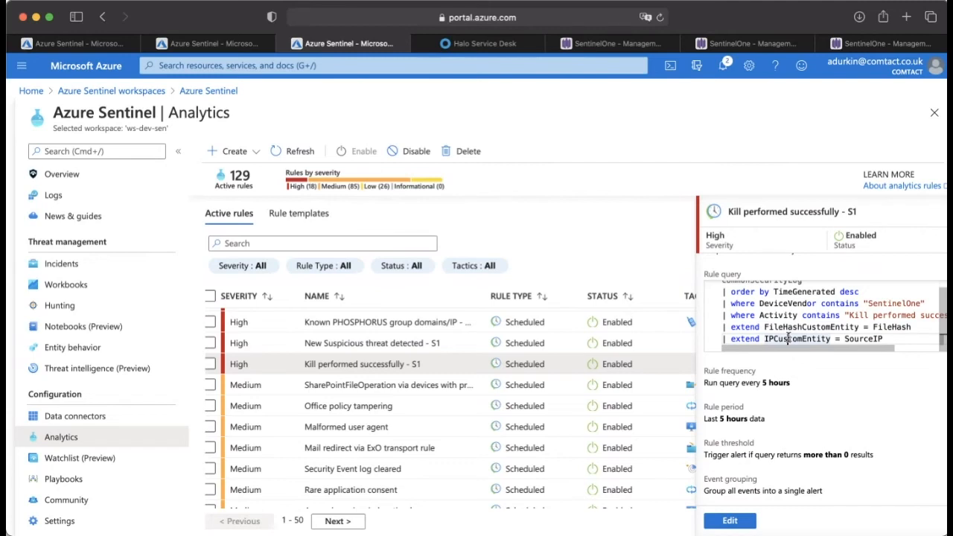
Step: Open the "Kill performed successfully - S1" rule for editing and review the query in its rule logic settings
click(730, 521)
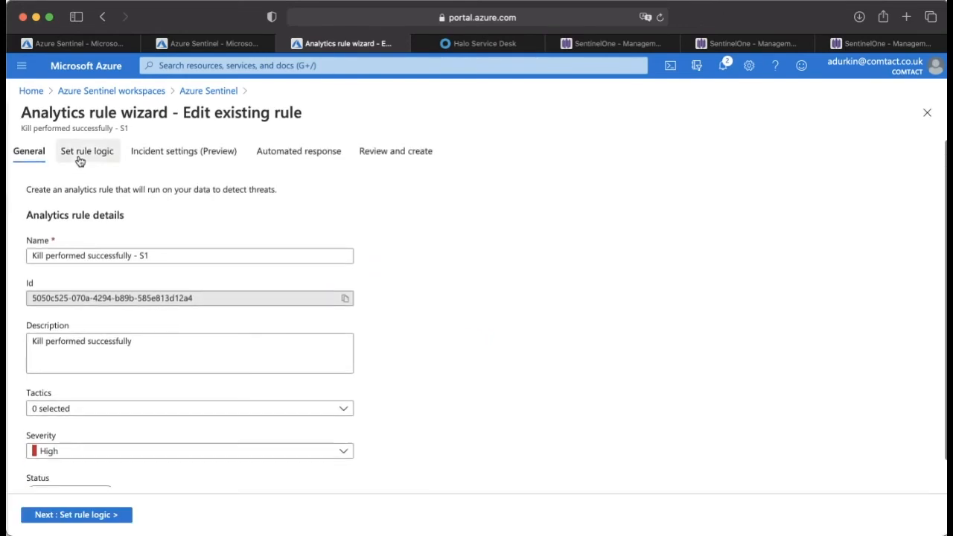
click(87, 154)
scroll(195, 260, down, 3)
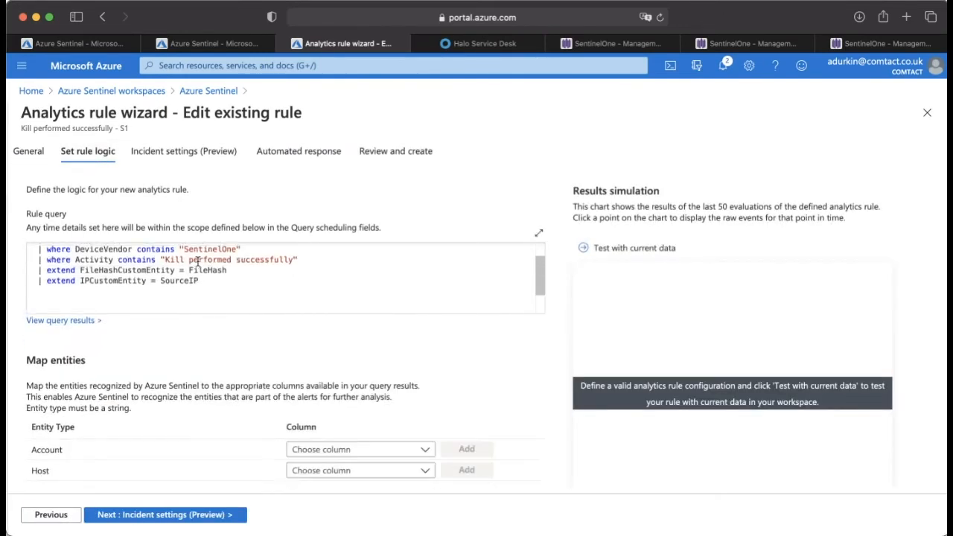
Step: Review the playbooks available for the rule's automated response and highlight the Get-IPReputation playbook name
click(266, 154)
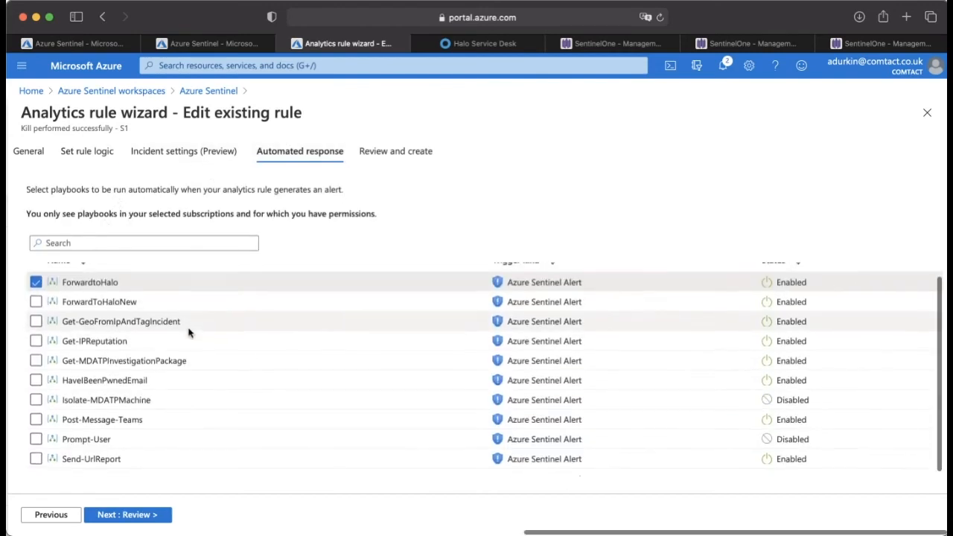
scroll(215, 319, down, 1)
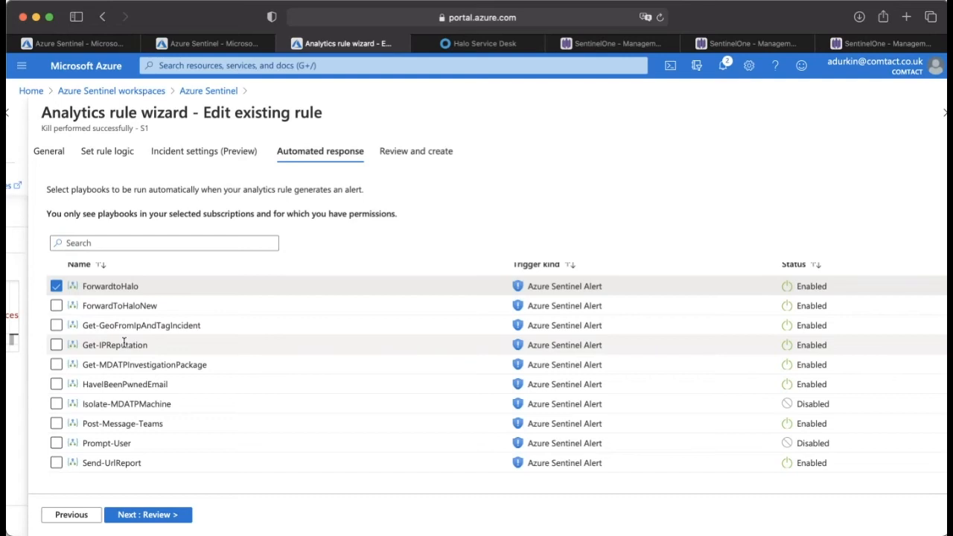
drag(151, 349, 75, 342)
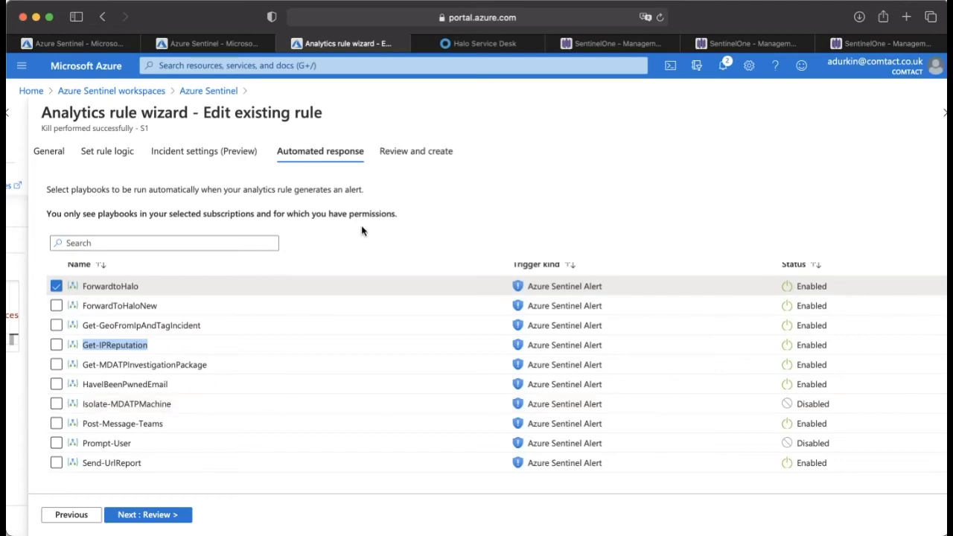
Step: Review the rule's full summary of details, query settings and mapped entities, and return to the analytics rules without saving
click(397, 157)
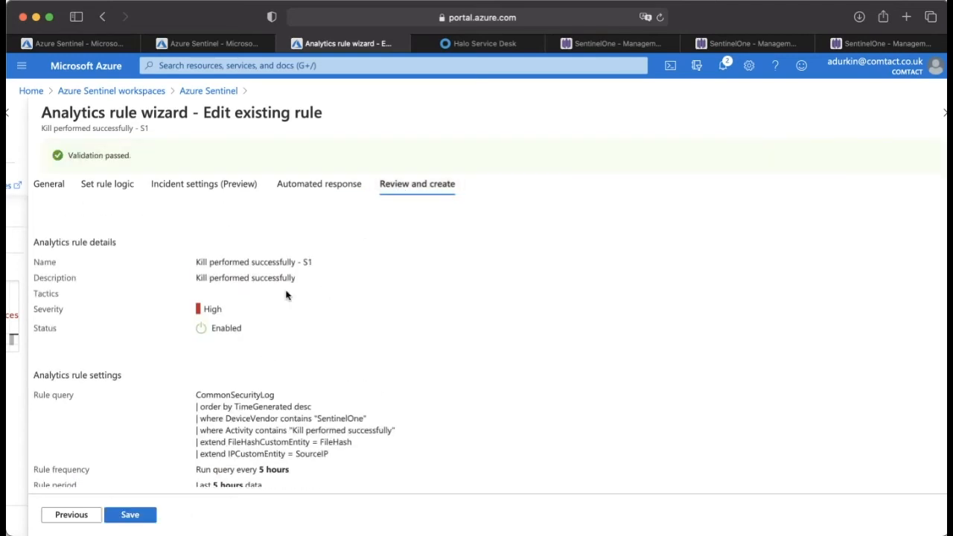
scroll(392, 251, down, 3)
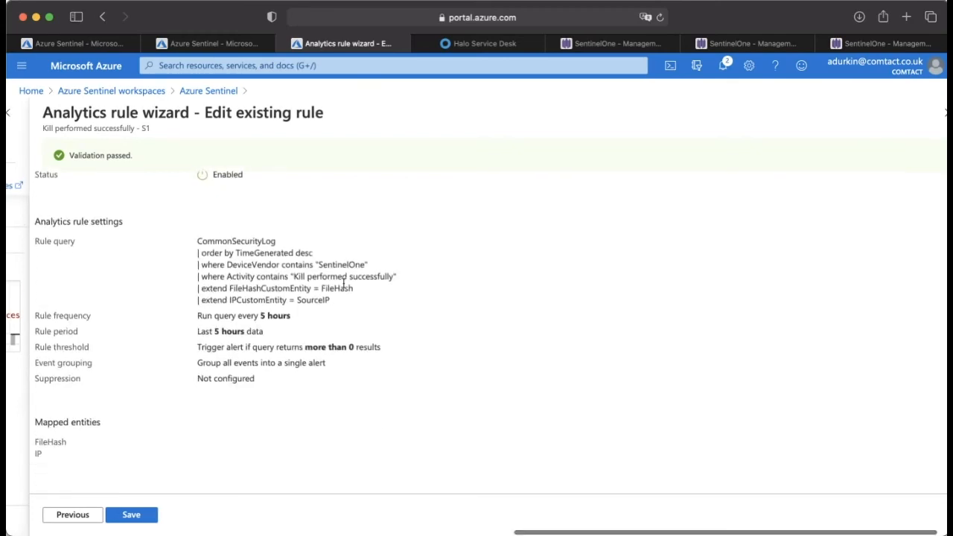
scroll(321, 350, down, 2)
scroll(321, 350, left, 3)
scroll(321, 350, up, 5)
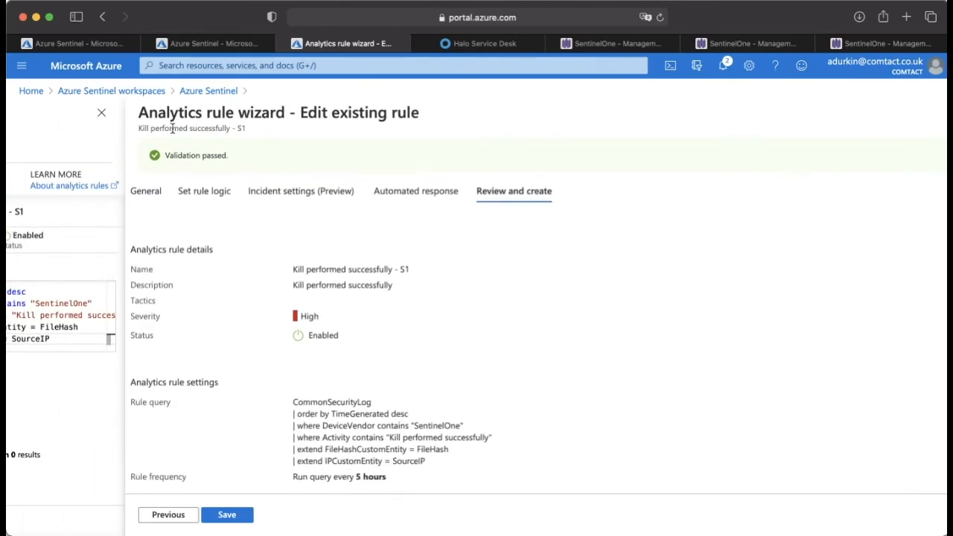
click(207, 90)
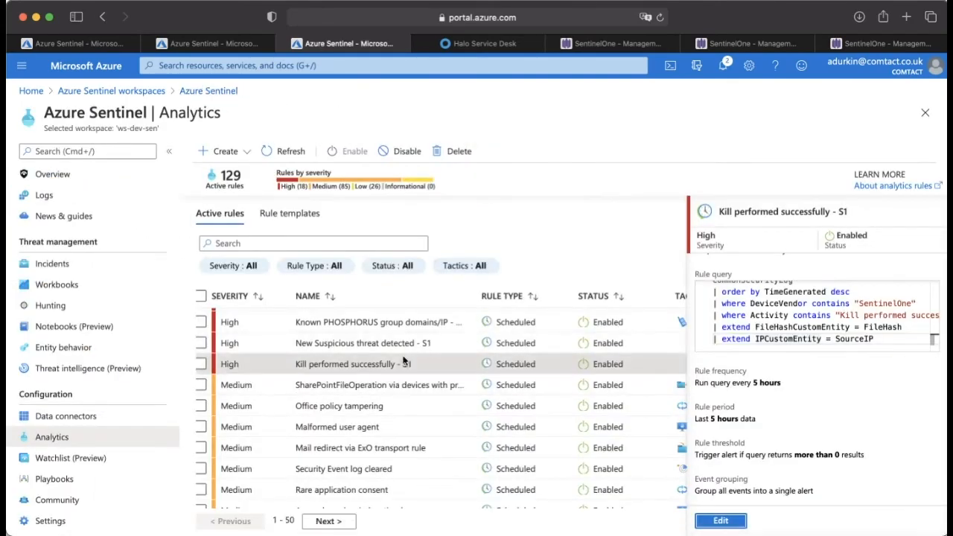
Step: View the details of the medium-severity Office policy tampering rule, including its description and tactics
scroll(409, 369, down, 2)
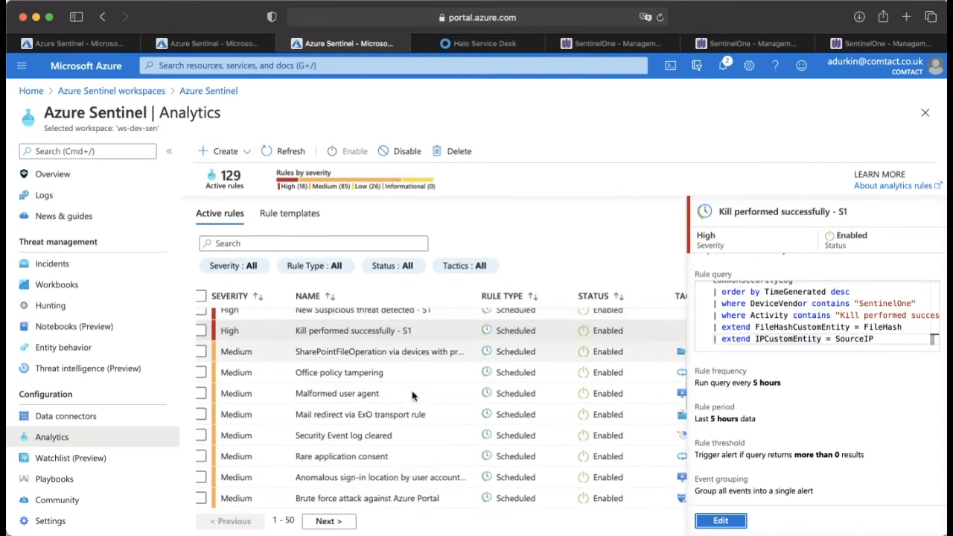
click(345, 353)
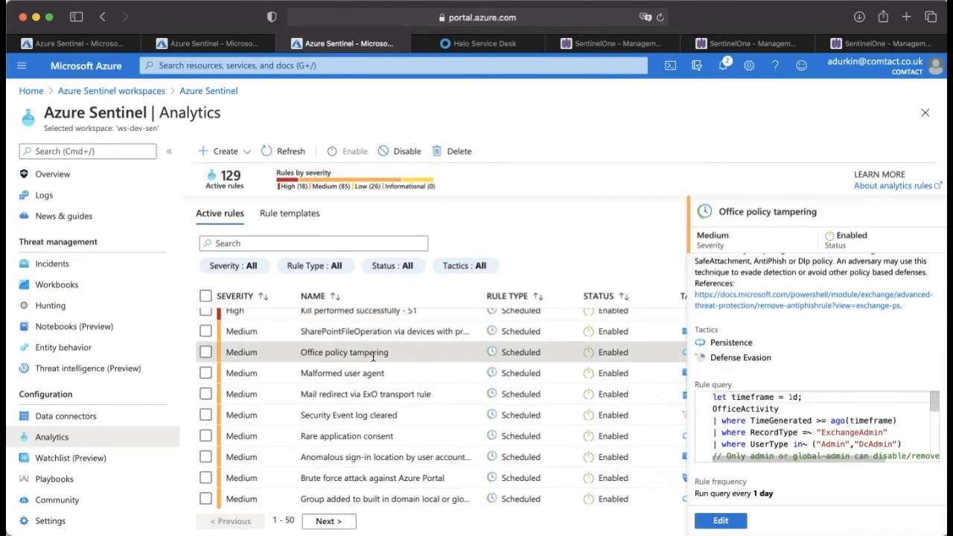
scroll(730, 314, up, 2)
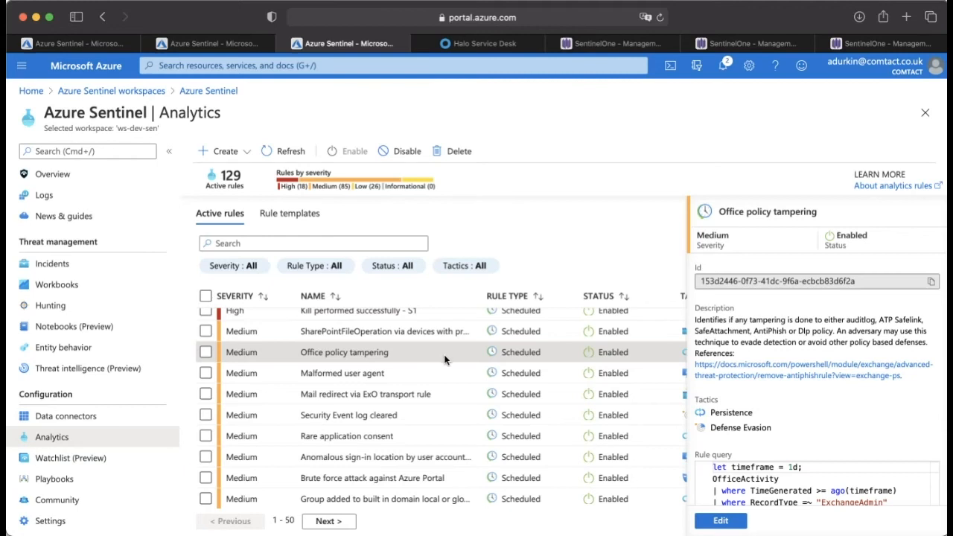
scroll(332, 319, down, 2)
scroll(332, 319, up, 3)
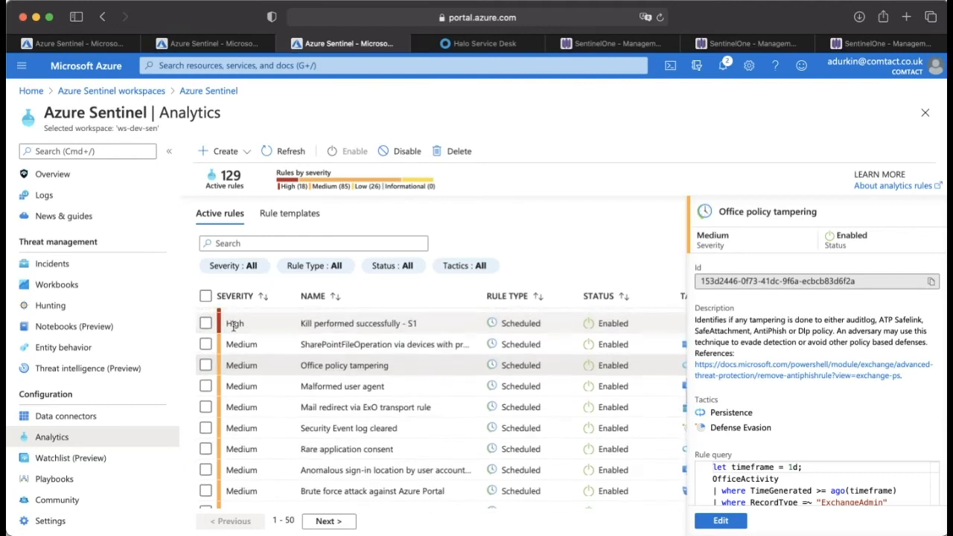
Step: Open the workspace's threat hunting queries and run all of them
click(84, 305)
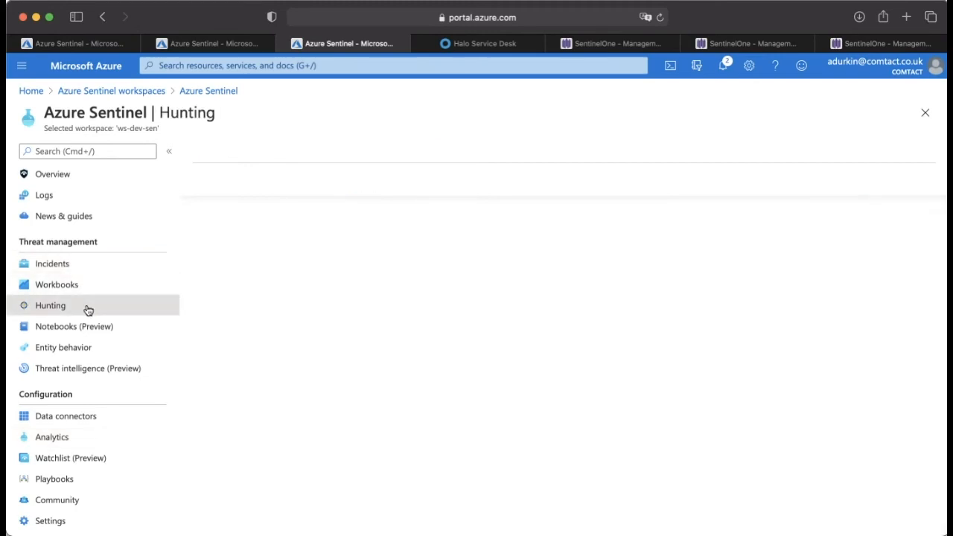
mouse_move(488, 343)
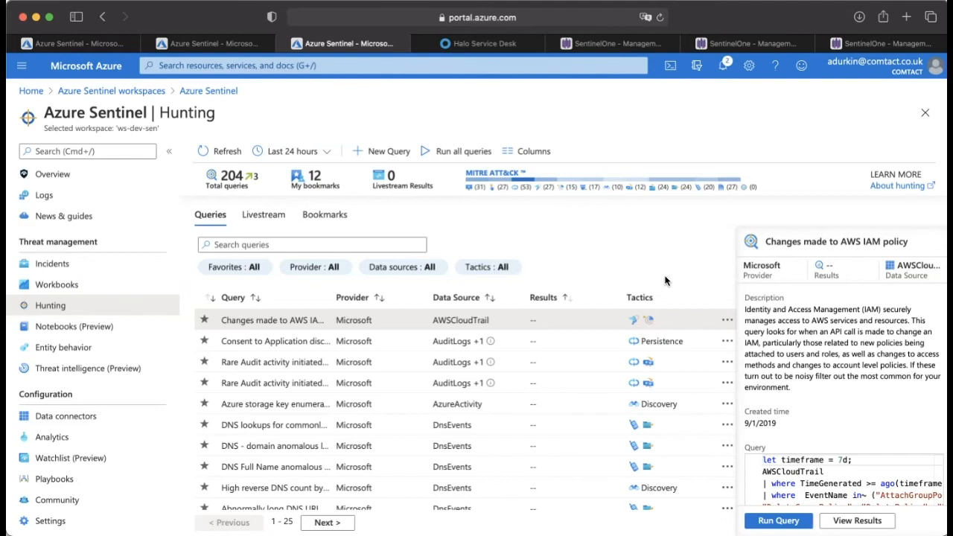
click(480, 152)
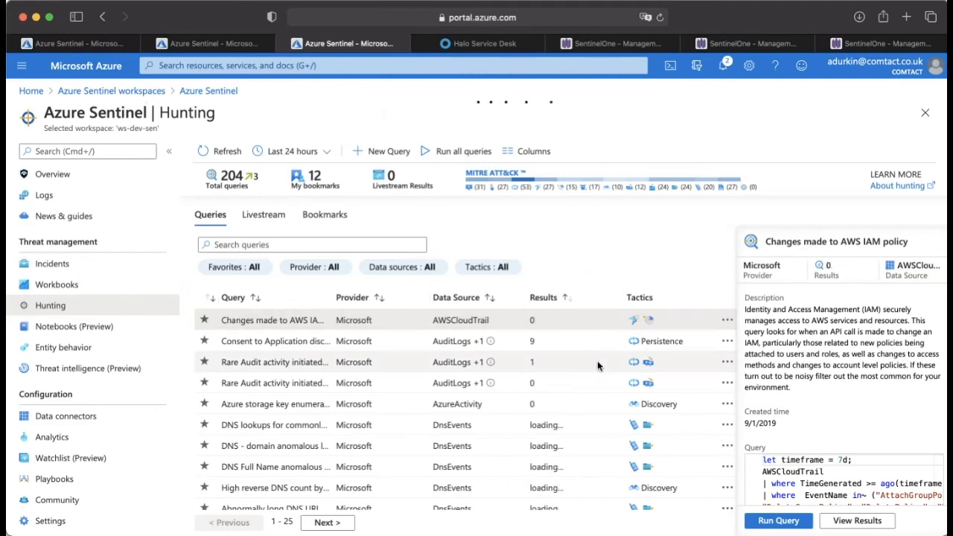
scroll(597, 362, down, 3)
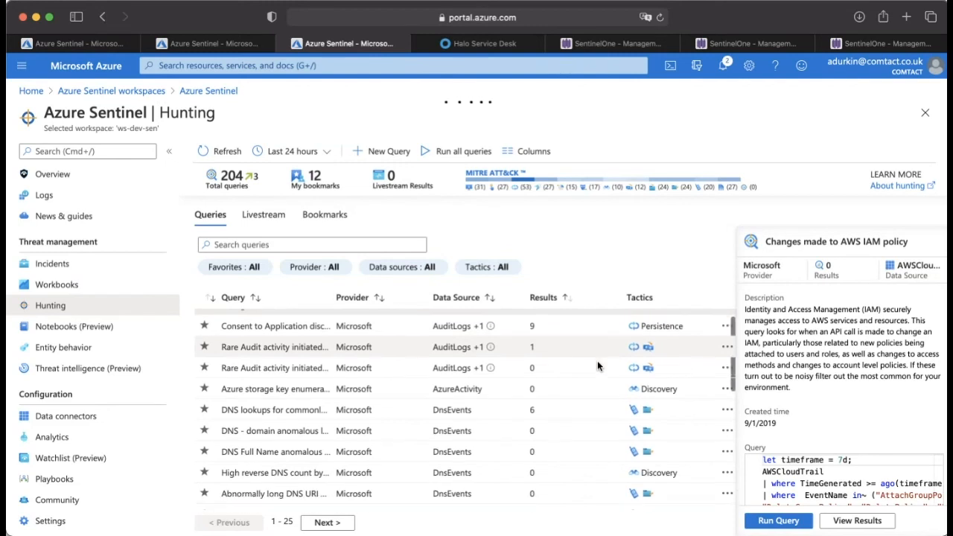
Step: Run the "DNS lookups for commonly abused TLDs" hunting query and open its results in the logs
click(578, 389)
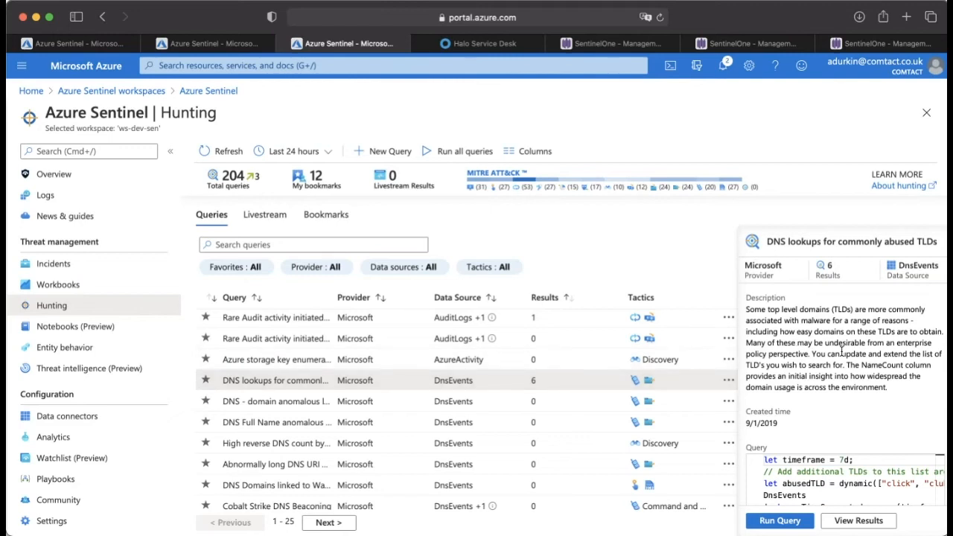
scroll(815, 417, down, 3)
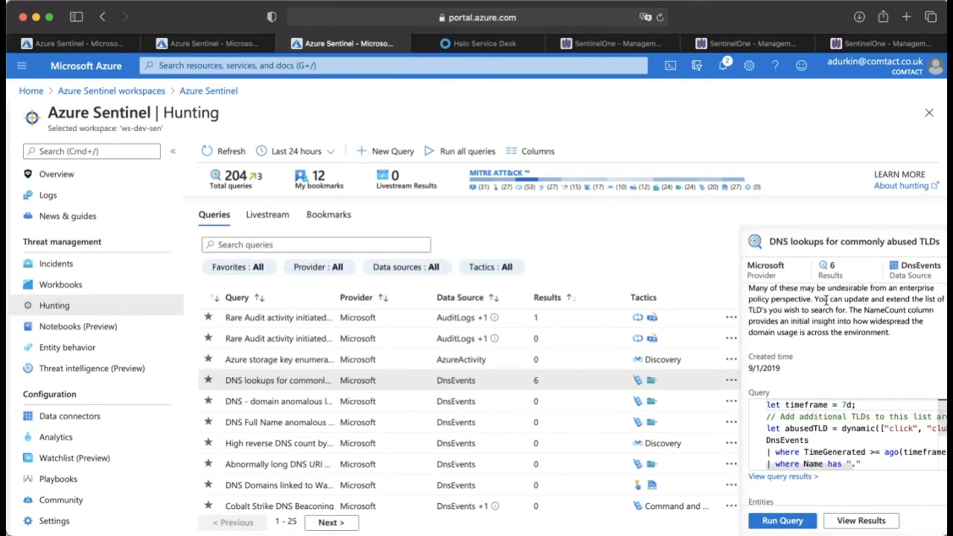
click(797, 523)
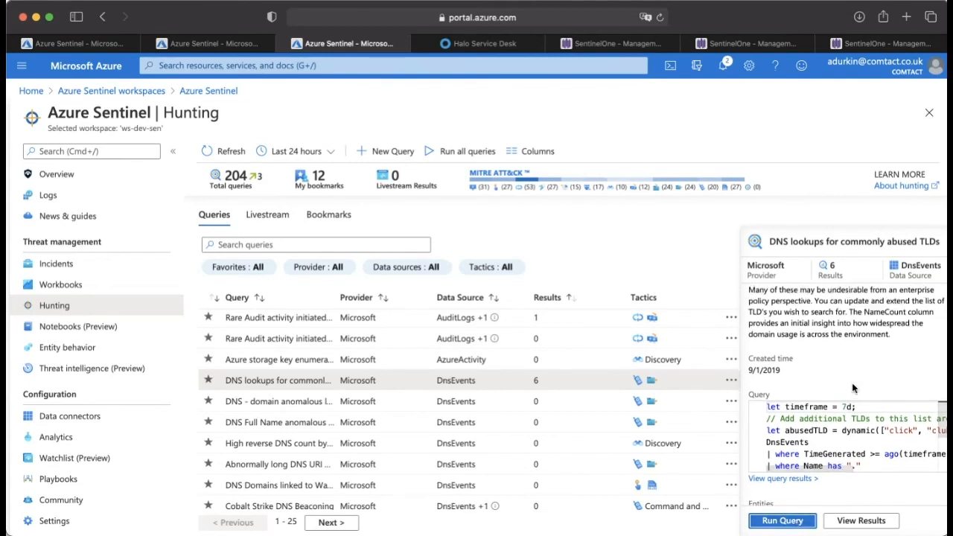
click(848, 523)
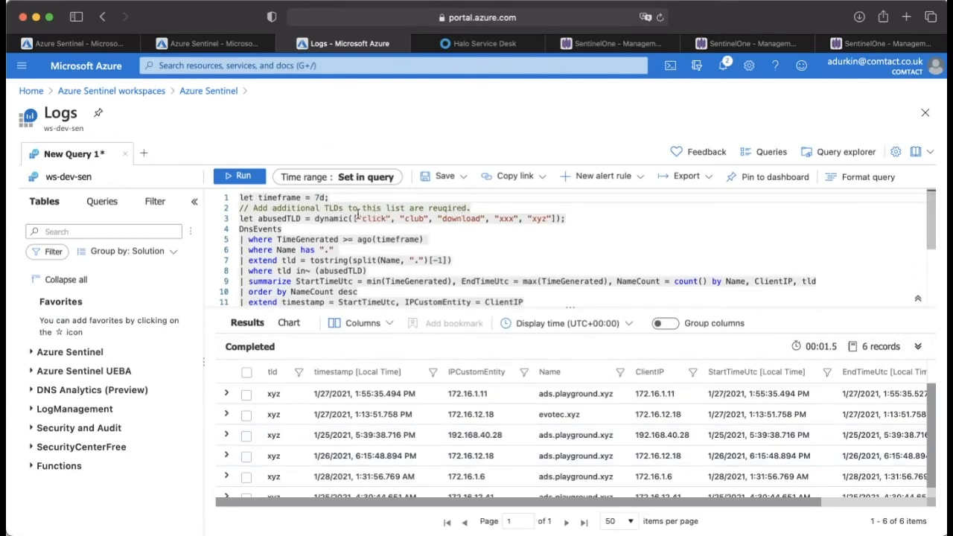
Step: Highlight the query's abusedTLD line, enlarge the results area and inspect the first record's timestamp, client IP and domain name
drag(240, 218, 563, 219)
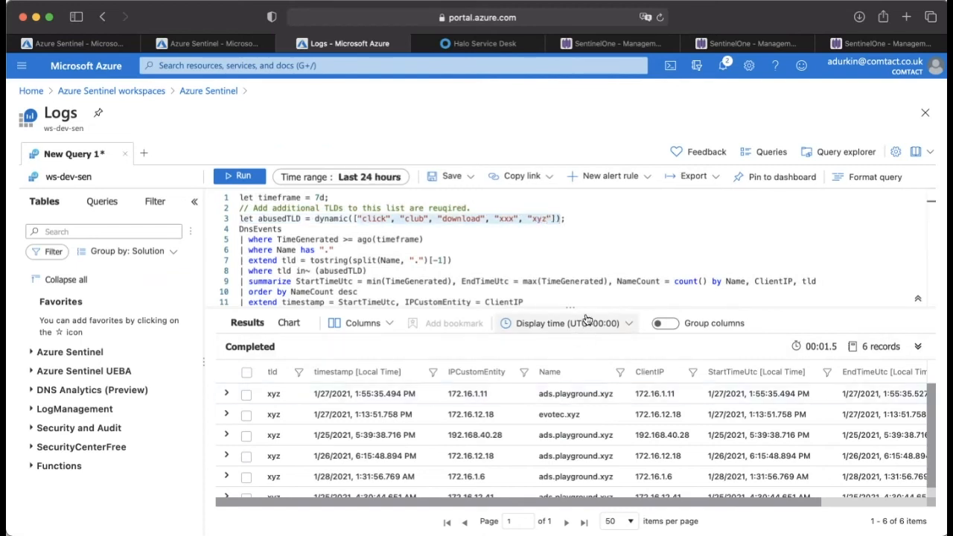
drag(578, 307, 573, 262)
click(437, 344)
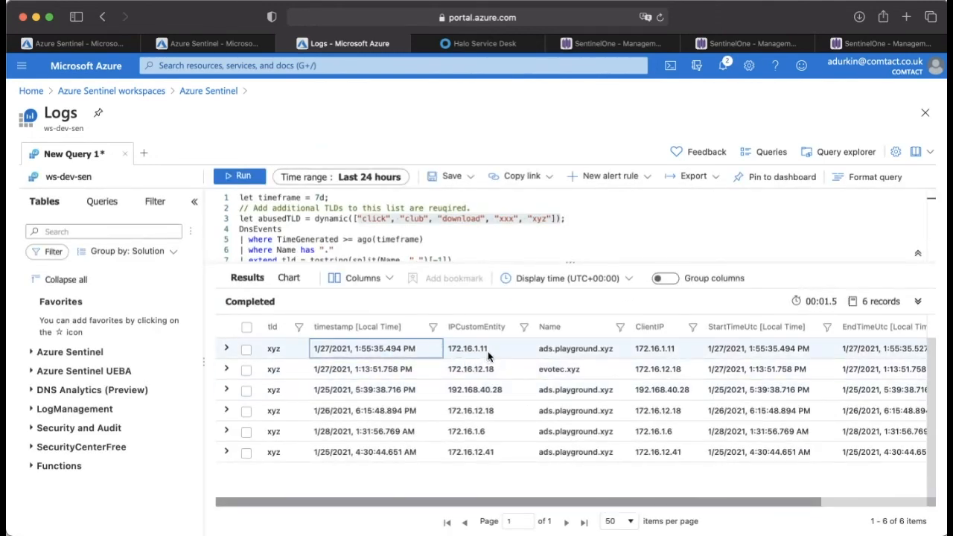
double_click(664, 348)
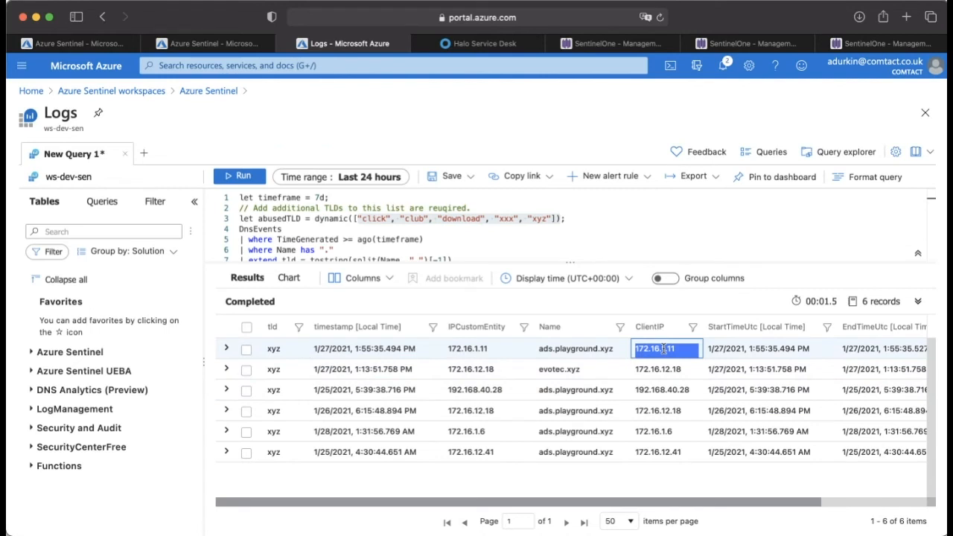
click(566, 350)
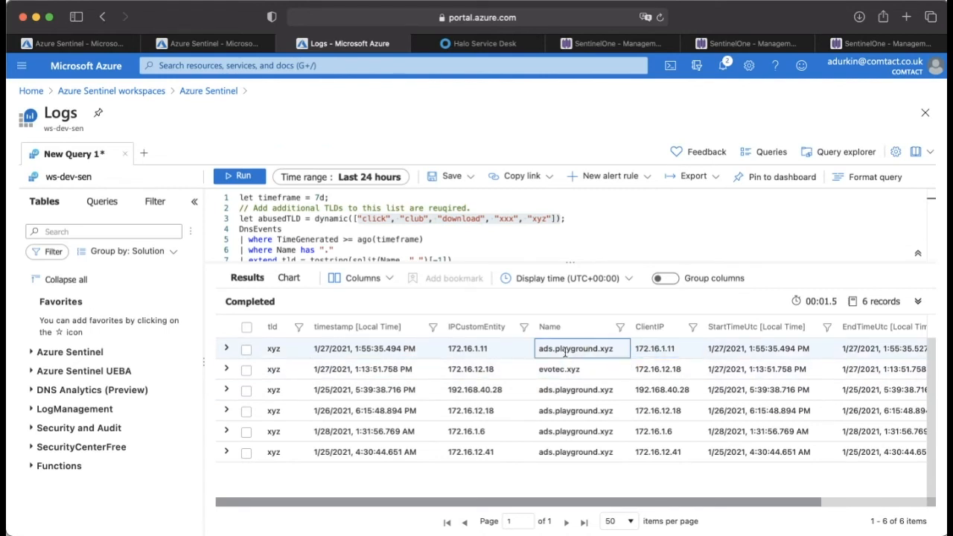
Step: Expand the first result record and highlight the .xyz ending of its domain name for comparison with the query's TLD list
click(227, 348)
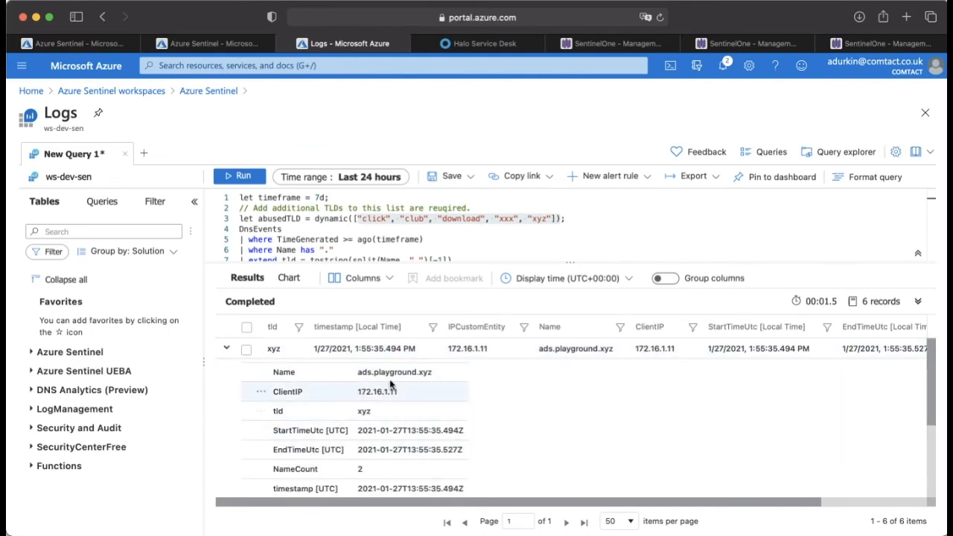
double_click(393, 372)
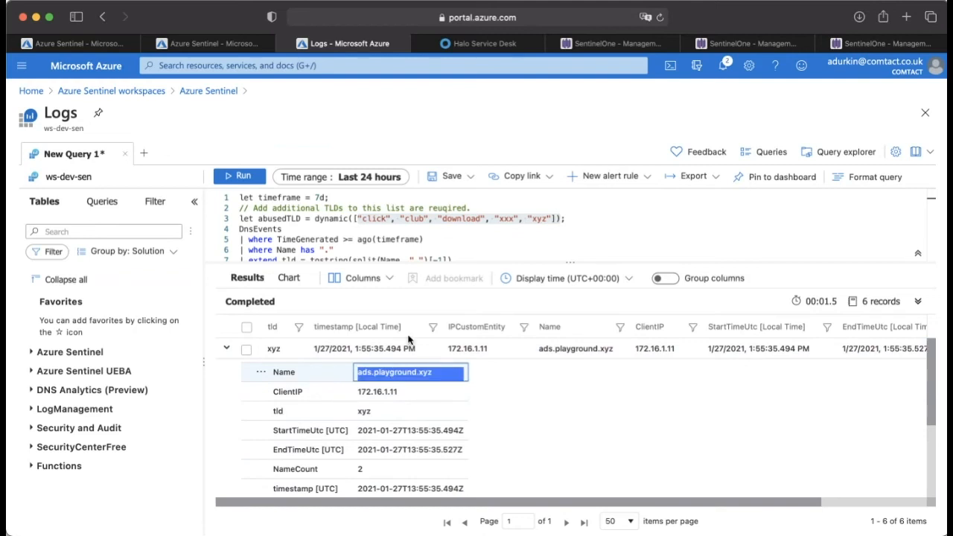
scroll(425, 225, down, 2)
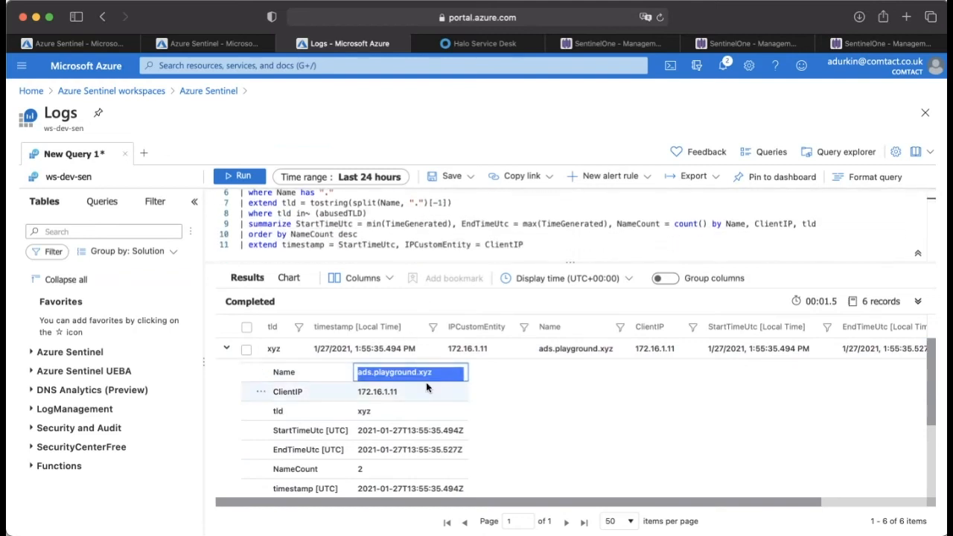
scroll(427, 384, down, 1)
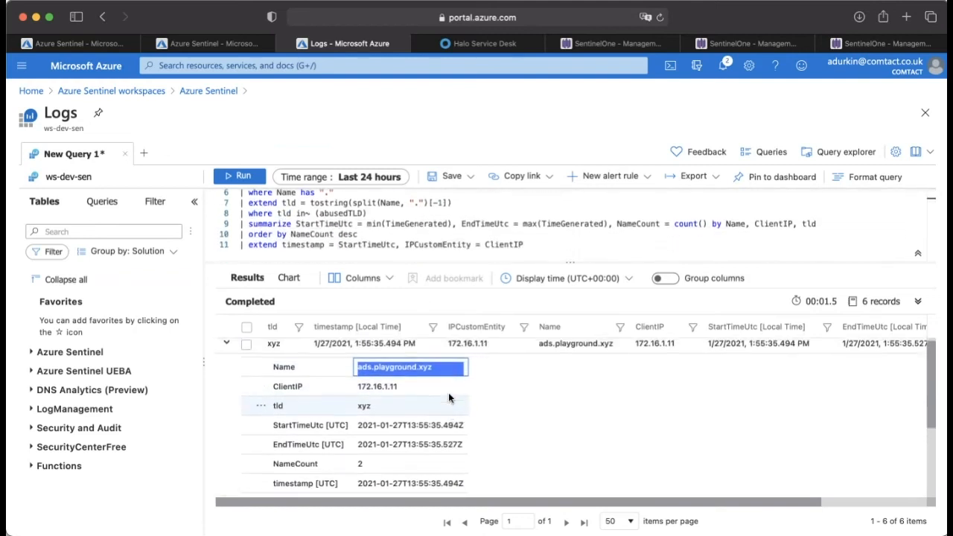
click(418, 366)
drag(419, 366, 436, 366)
scroll(435, 246, up, 2)
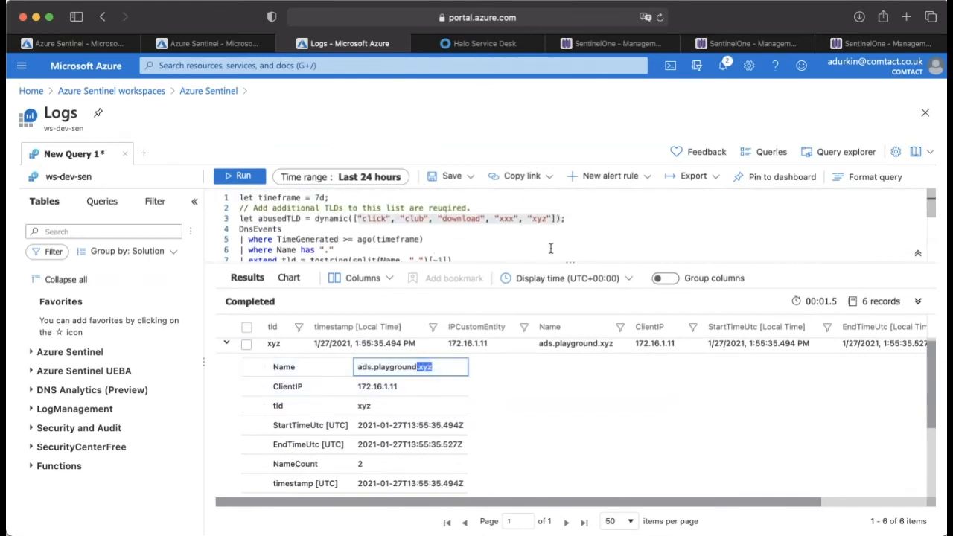
Step: Check the options for creating an alert rule from the query, highlight the record's full domain name and review the remaining results
click(640, 179)
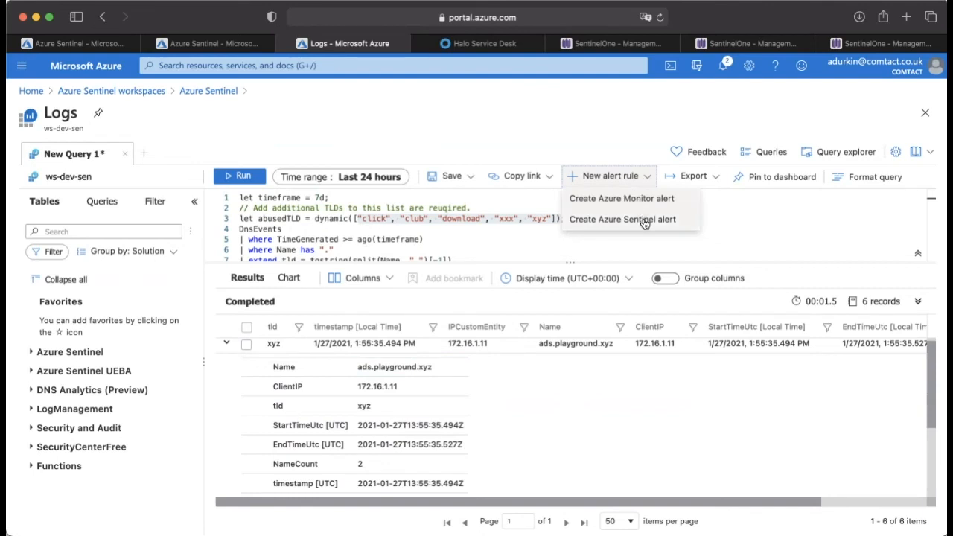
click(585, 343)
drag(436, 368, 360, 368)
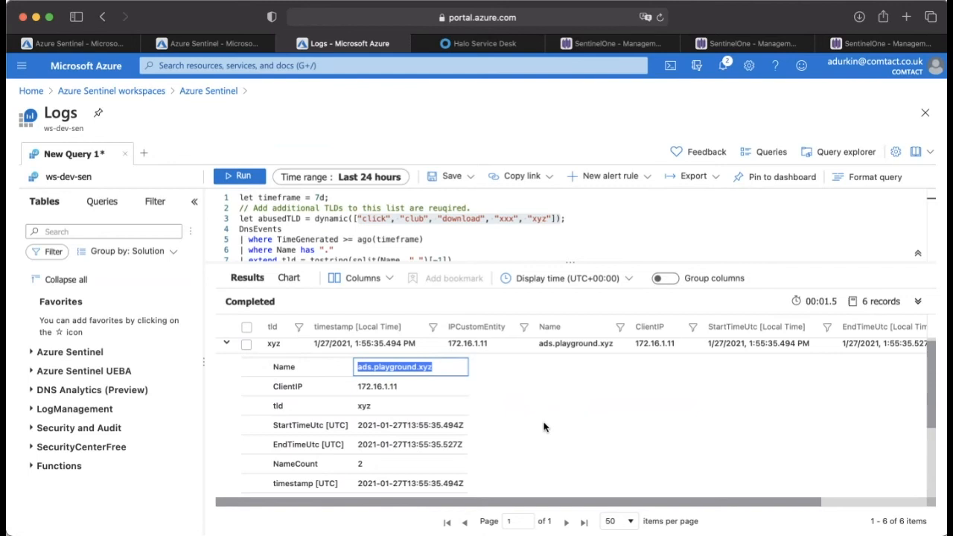
scroll(495, 391, down, 3)
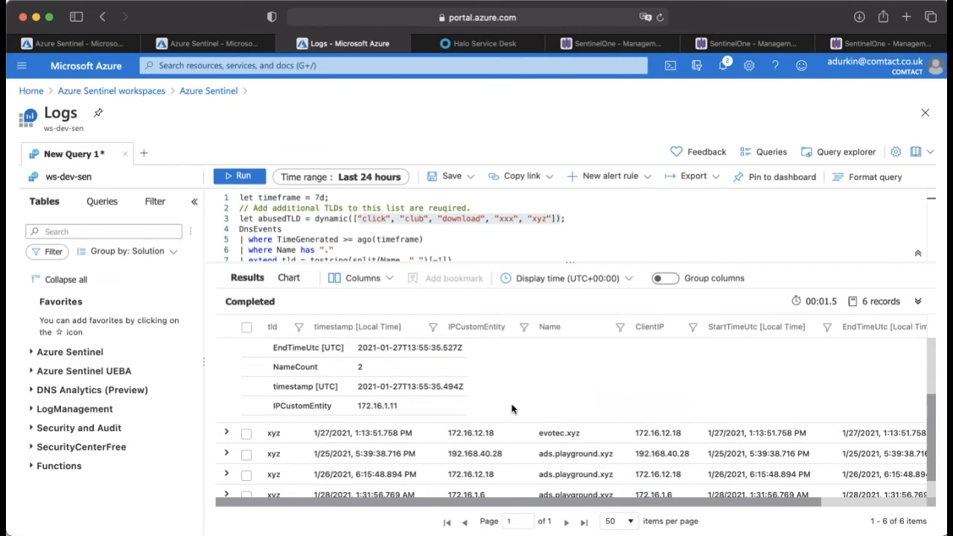
scroll(511, 409, down, 1)
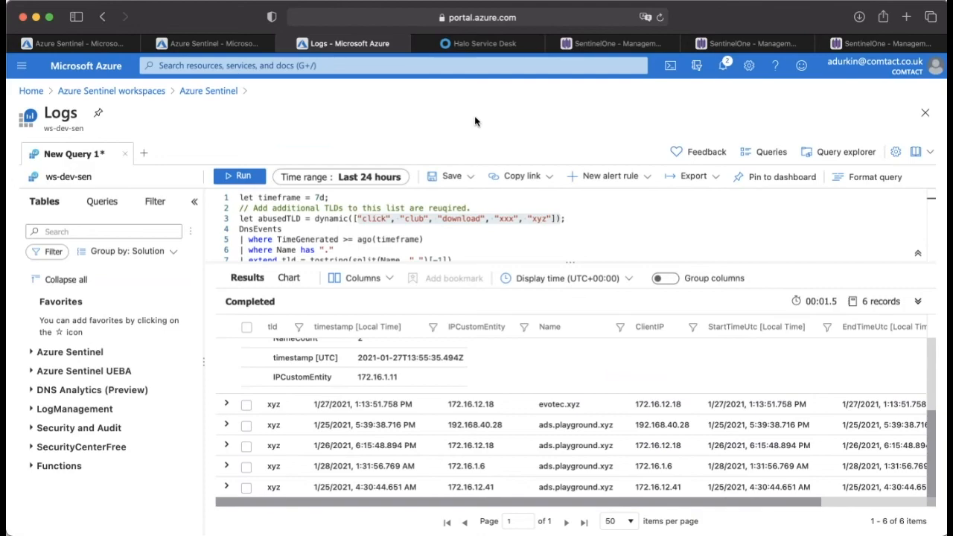
Step: Return to the hunting queries, search them for "s1" and clear the search
scroll(385, 142, left, 1)
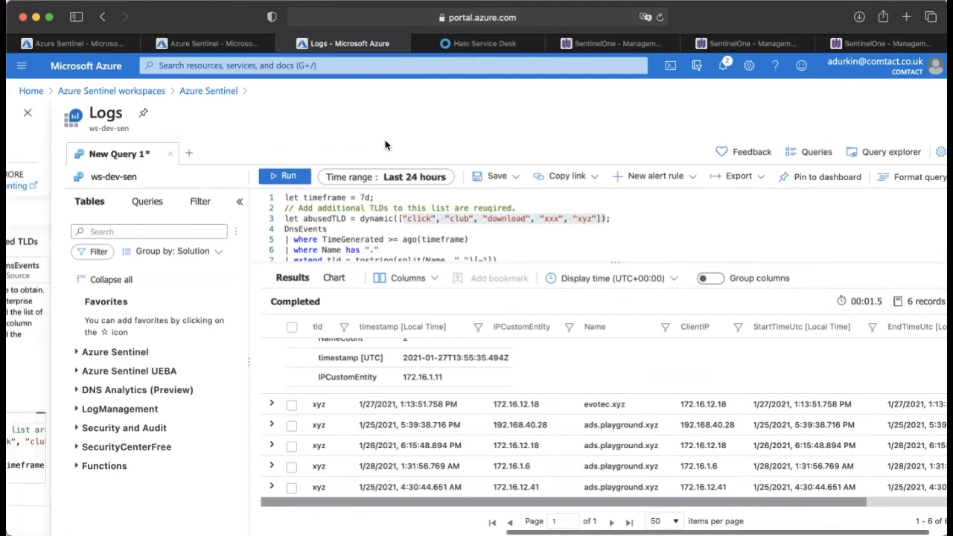
scroll(385, 144, left, 10)
scroll(385, 145, left, 2)
click(246, 246)
text(s1)
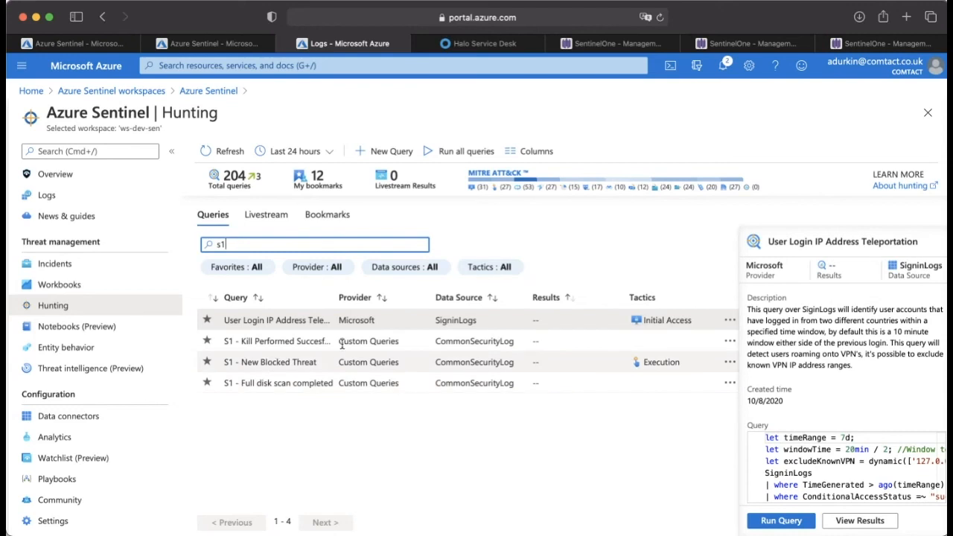
key(BackSpace)
key(BackSpace)
click(589, 259)
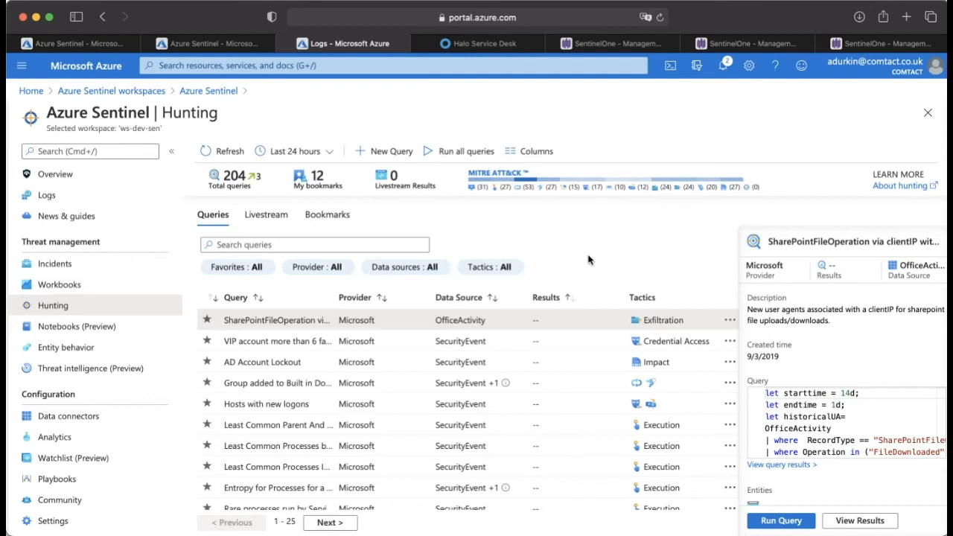
Step: Open the hunting livestreams, select "Multiple Password Reset by user" and examine the action and password keywords in its query
click(268, 215)
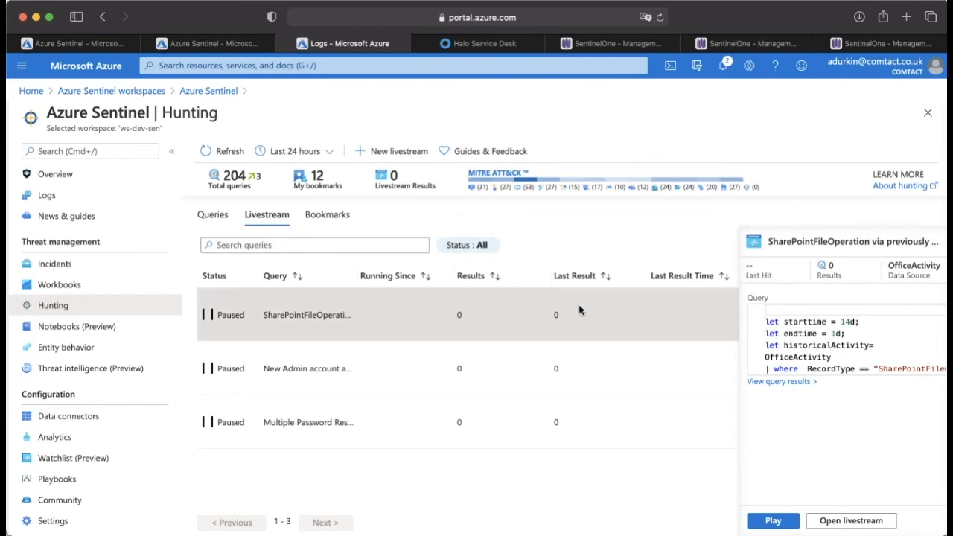
click(383, 417)
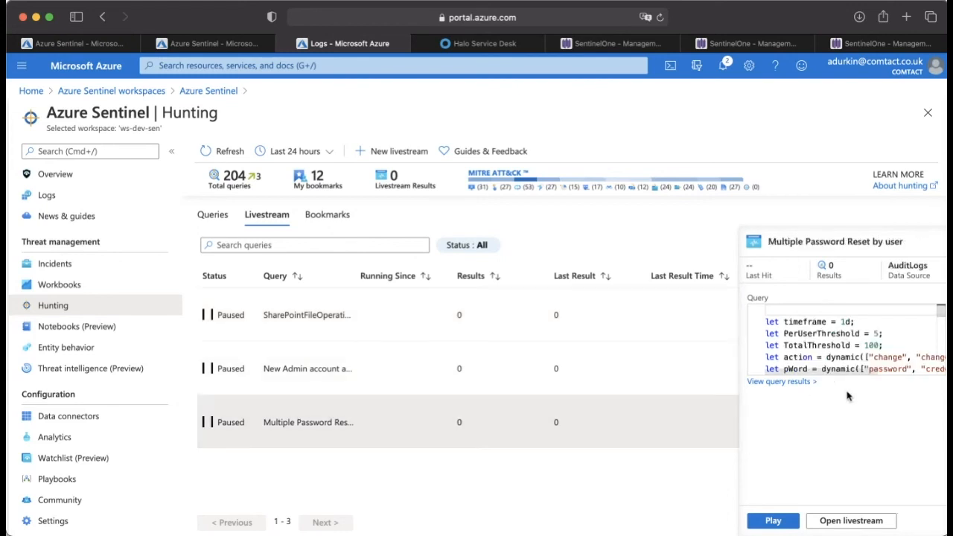
scroll(862, 329, down, 3)
scroll(871, 334, right, 1)
scroll(873, 334, right, 5)
scroll(873, 335, up, 1)
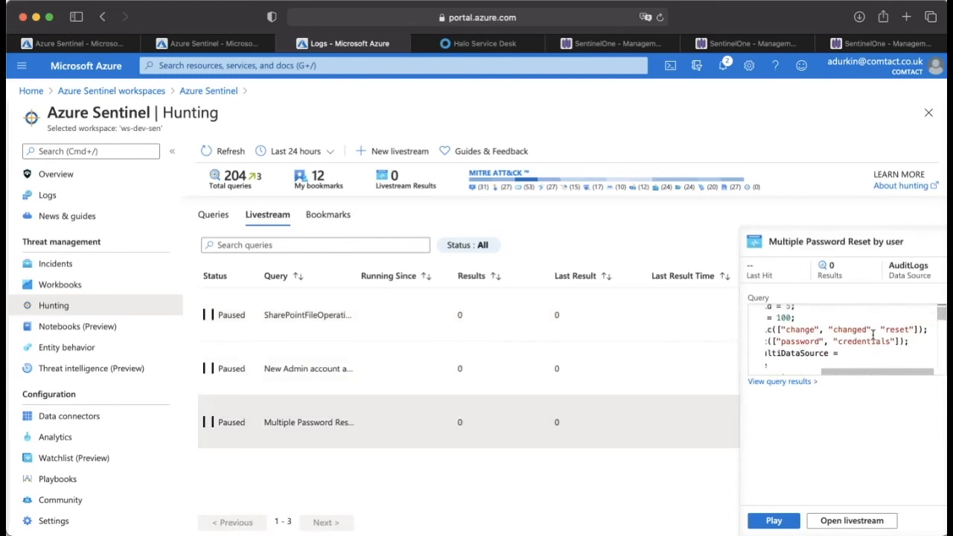
scroll(873, 335, left, 5)
scroll(873, 335, left, 2)
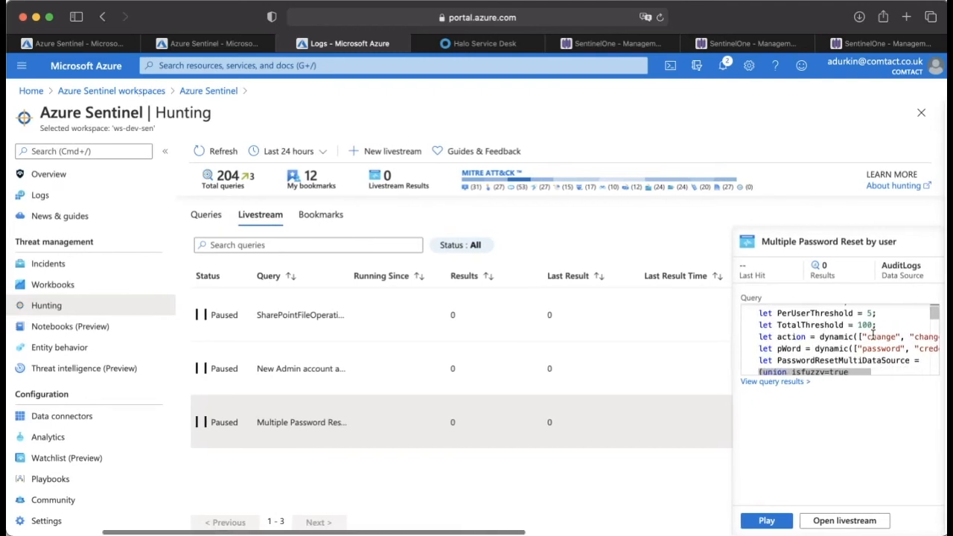
Step: Examine the password reset events section of the livestream query, including event IDs 4723 and 4724
scroll(873, 334, down, 5)
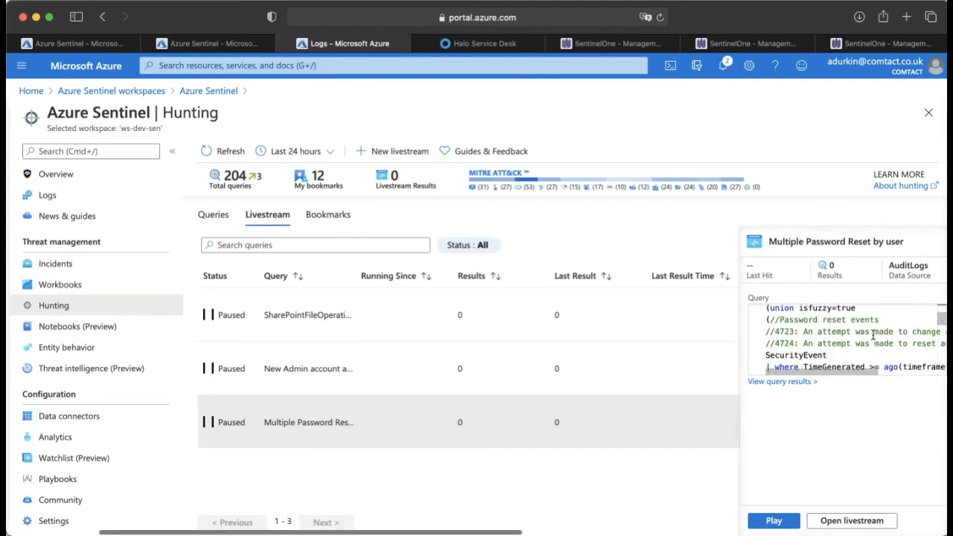
scroll(812, 319, right, 5)
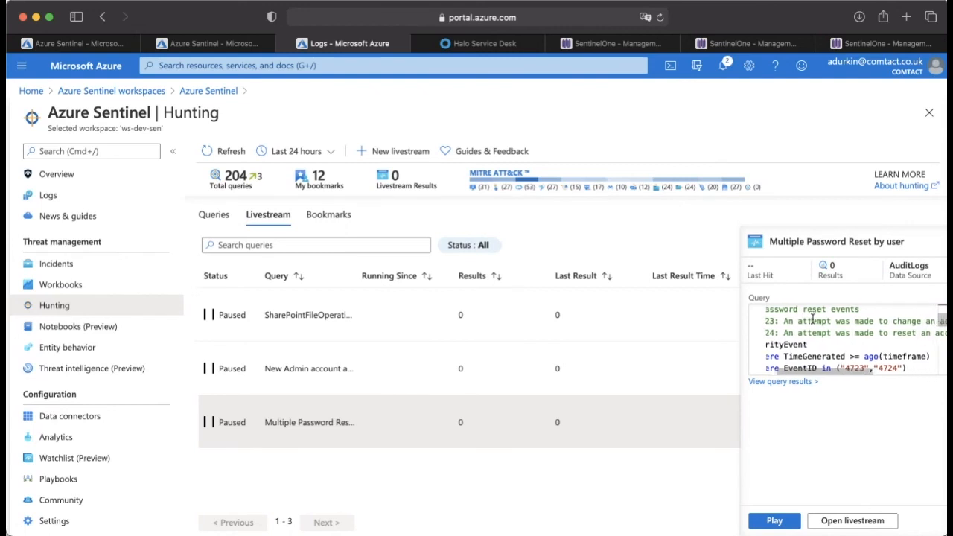
scroll(813, 319, left, 5)
scroll(813, 319, up, 1)
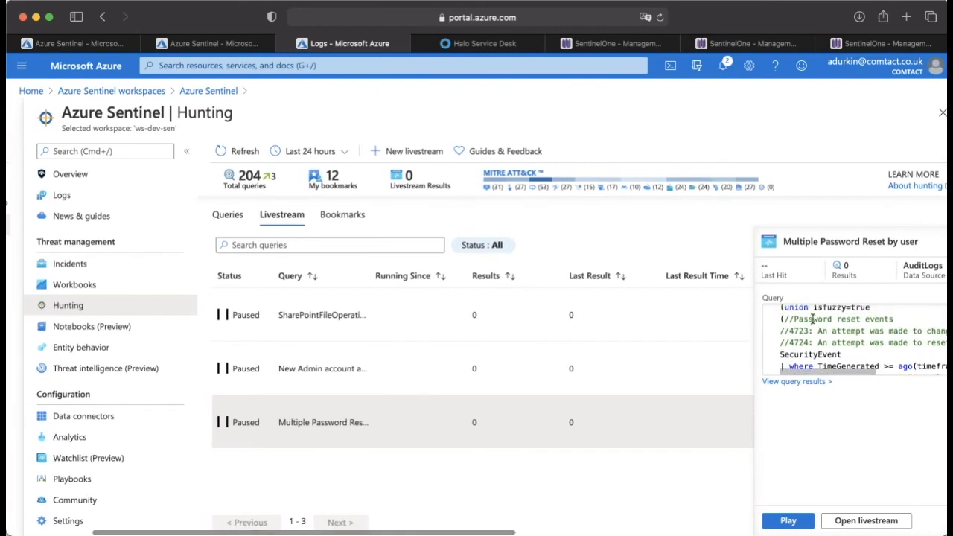
scroll(808, 175, right, 1)
scroll(808, 175, right, 2)
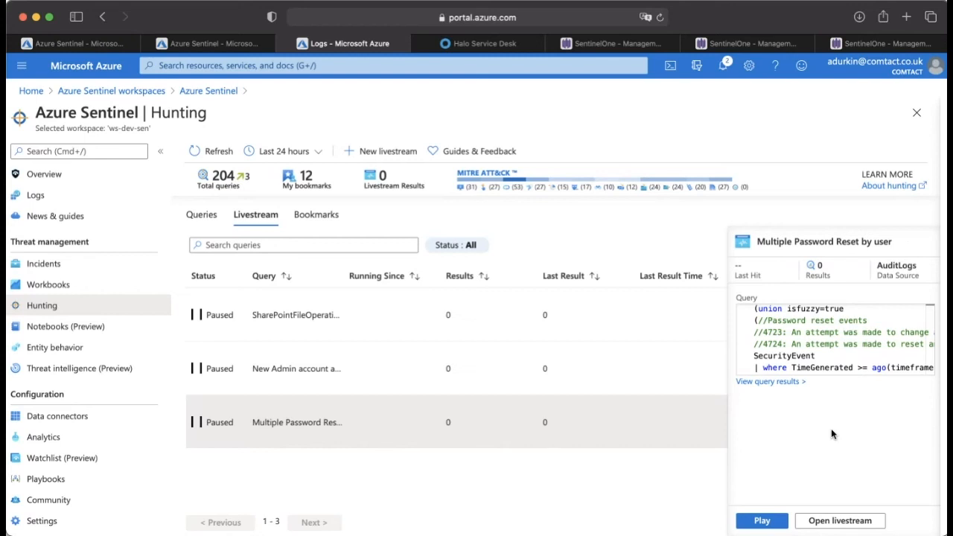
Step: Return to the start of the livestream query and highlight its PerUserThreshold line
scroll(796, 349, up, 1)
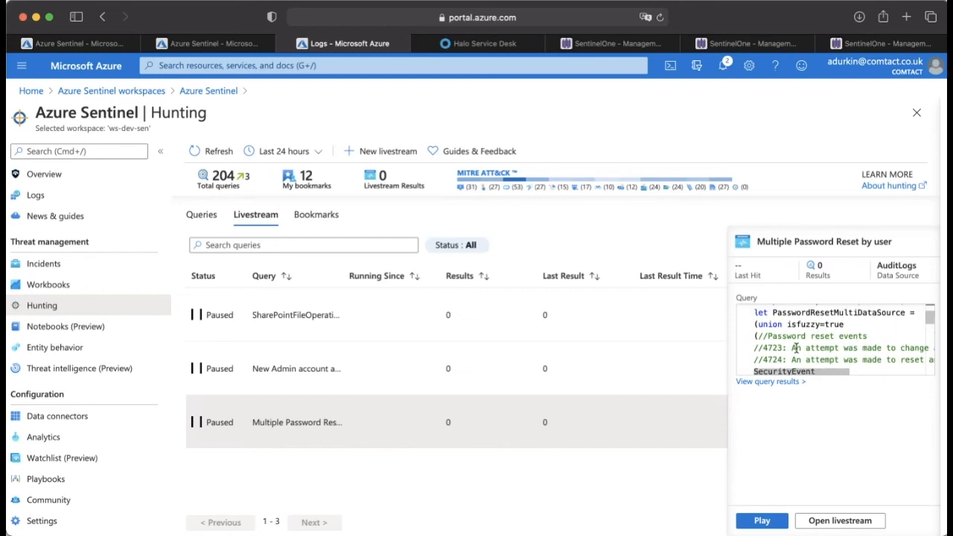
scroll(810, 335, up, 3)
scroll(811, 336, left, 2)
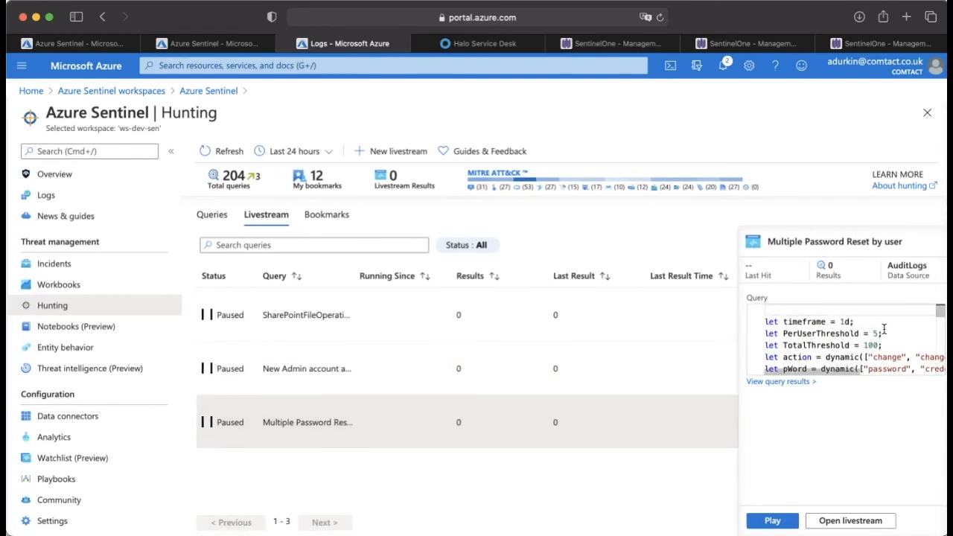
drag(889, 333, 768, 334)
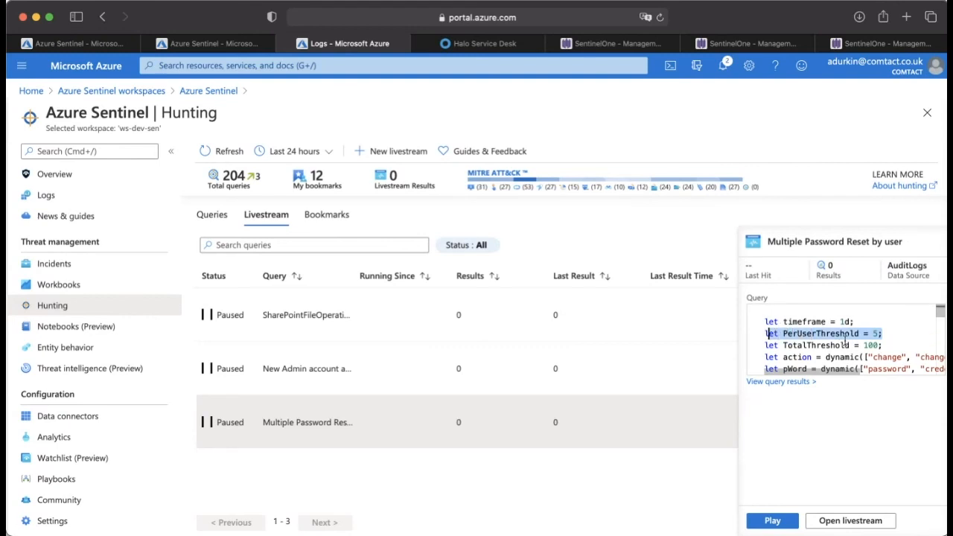
Step: Go back to the password reset events comments in the livestream query and highlight event ID 4724
scroll(888, 325, down, 2)
scroll(888, 325, down, 3)
scroll(888, 325, left, 1)
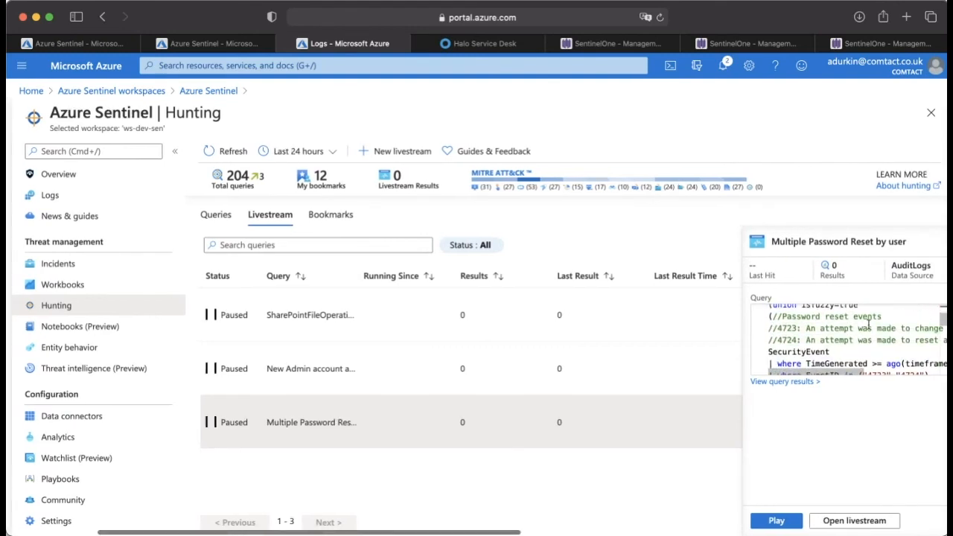
drag(797, 327, 769, 340)
scroll(800, 331, up, 1)
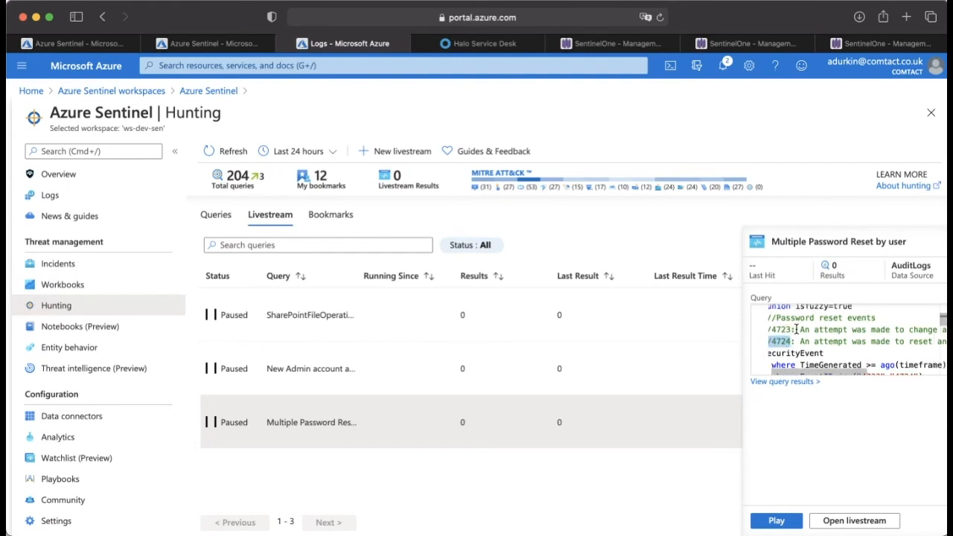
scroll(805, 333, left, 1)
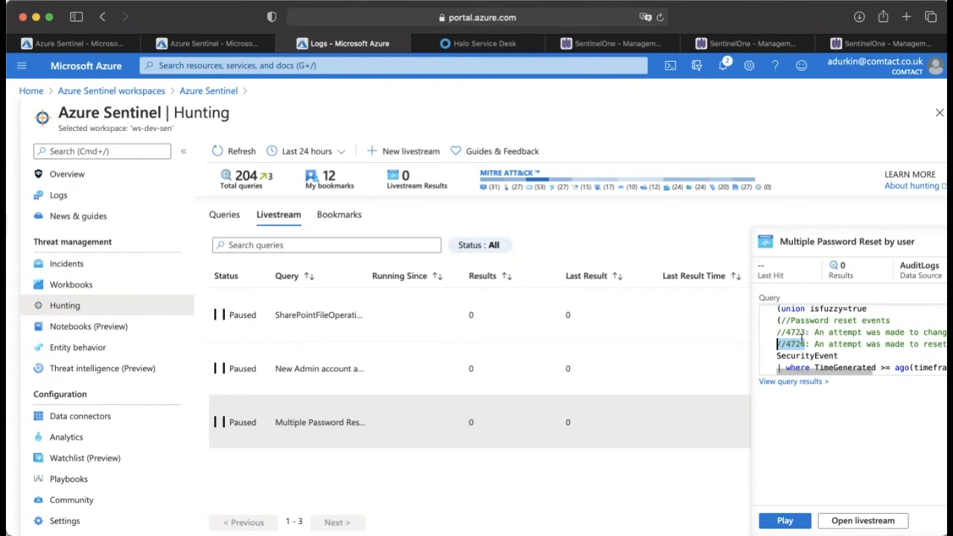
Step: Examine the SecurityEvent part of the livestream query, including its time and event ID filters
scroll(803, 337, down, 3)
scroll(805, 337, left, 1)
scroll(834, 346, right, 2)
scroll(836, 348, left, 3)
scroll(835, 348, down, 1)
scroll(835, 348, up, 2)
scroll(850, 460, right, 2)
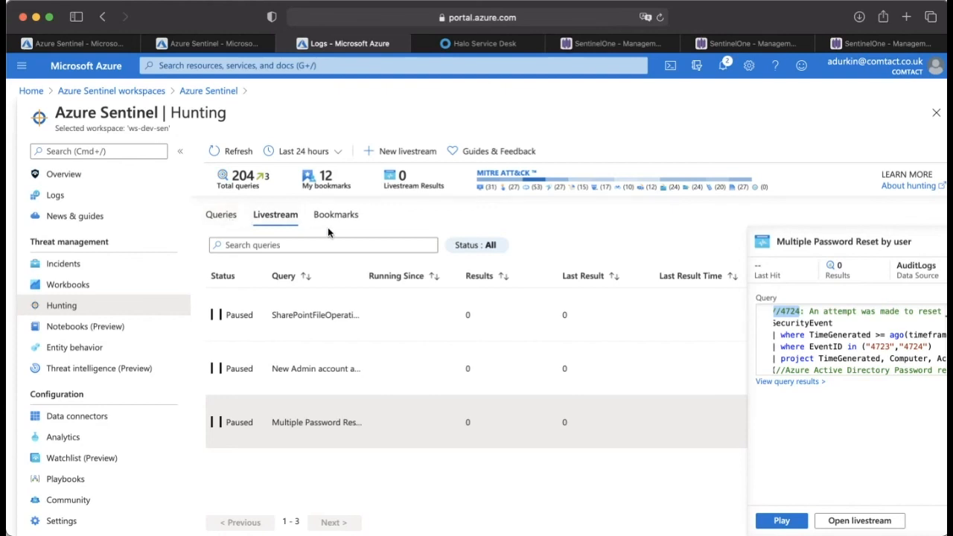
Step: Run all hunting queries and look through the saved hunting bookmarks
click(221, 215)
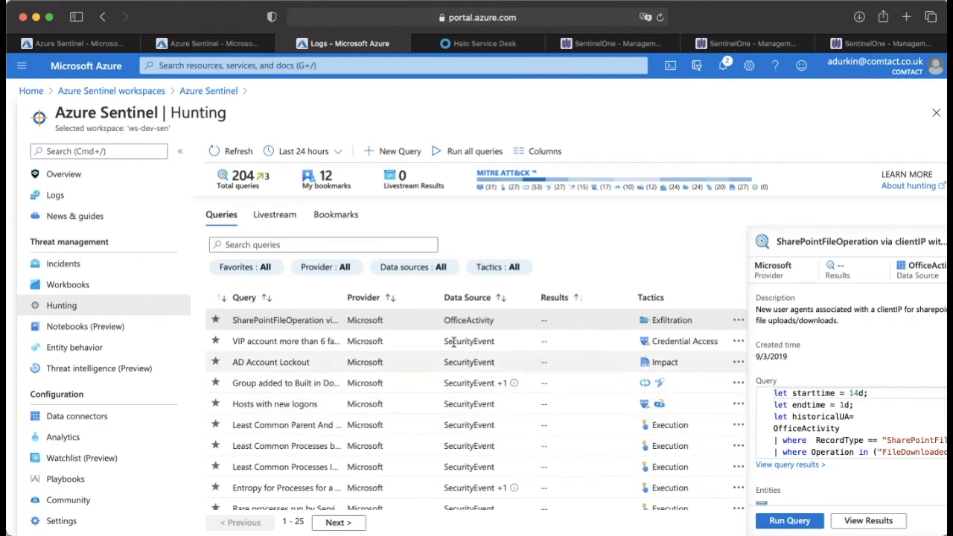
click(445, 151)
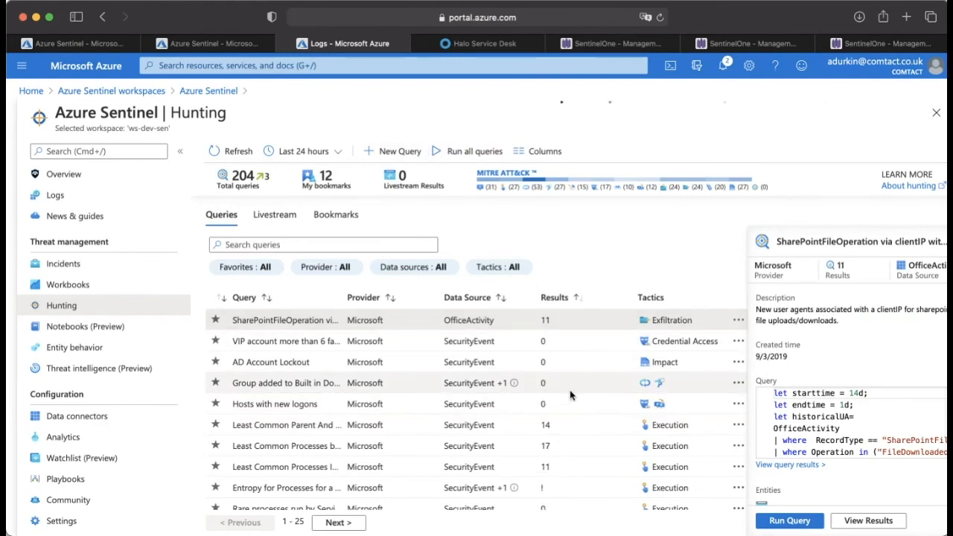
click(336, 215)
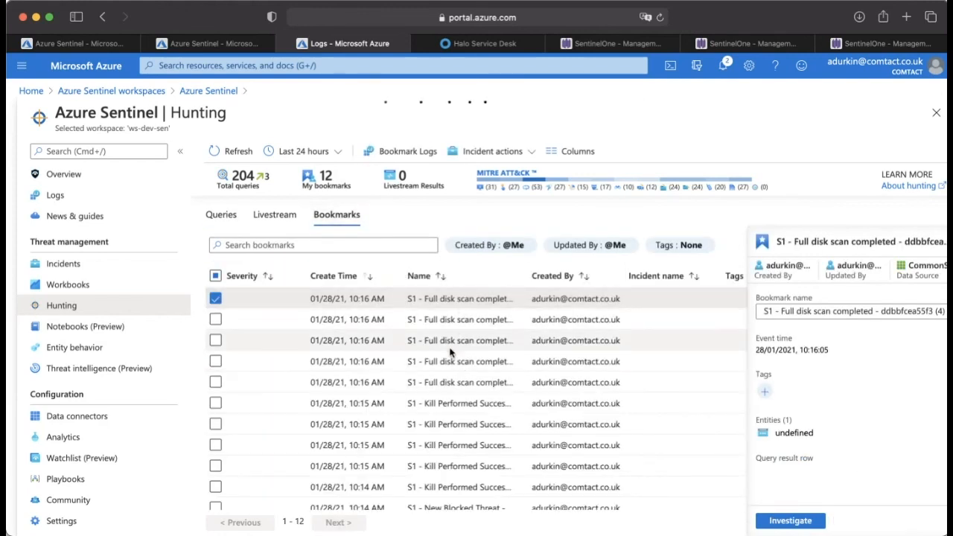
scroll(450, 352, down, 1)
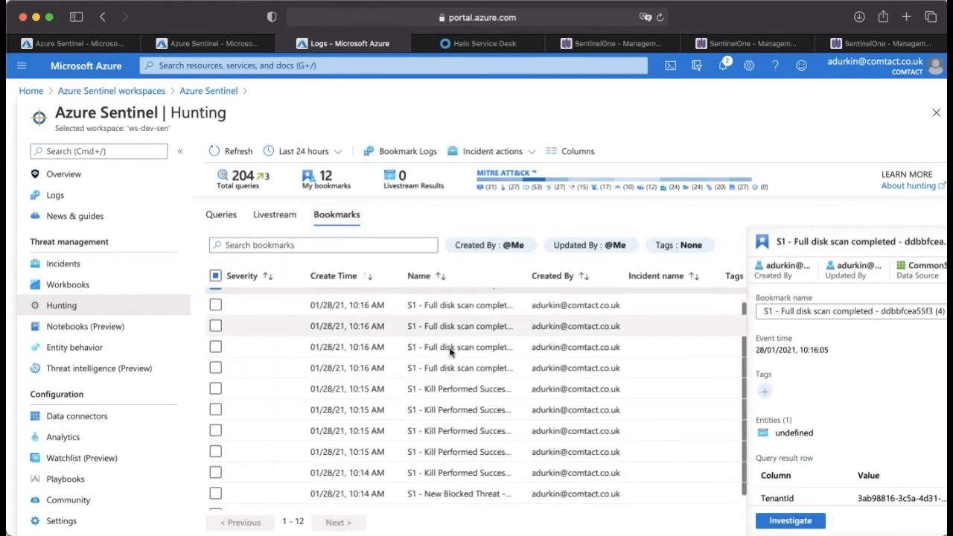
Step: Return to the hunting queries and view the results of the SharePointFileOperation via clientIP query in the logs
click(219, 216)
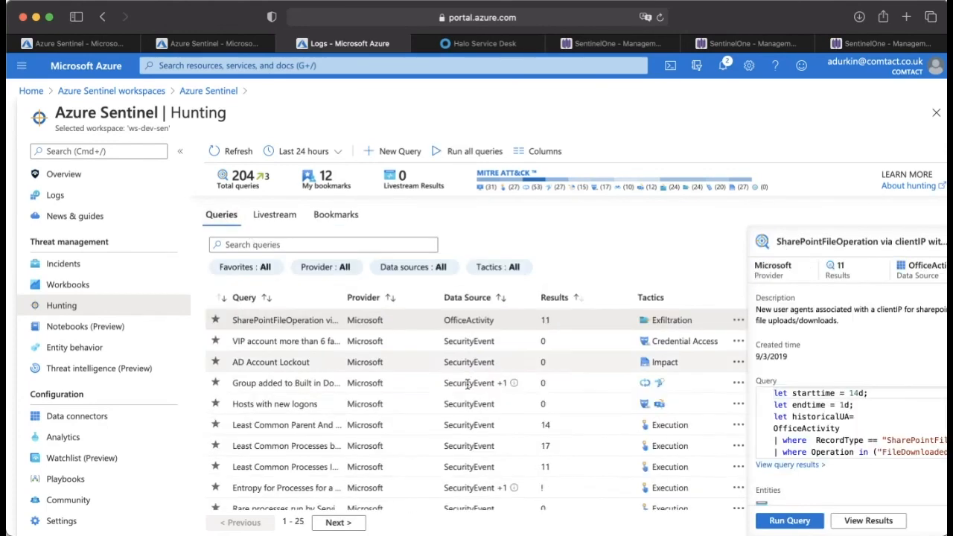
click(865, 522)
click(598, 289)
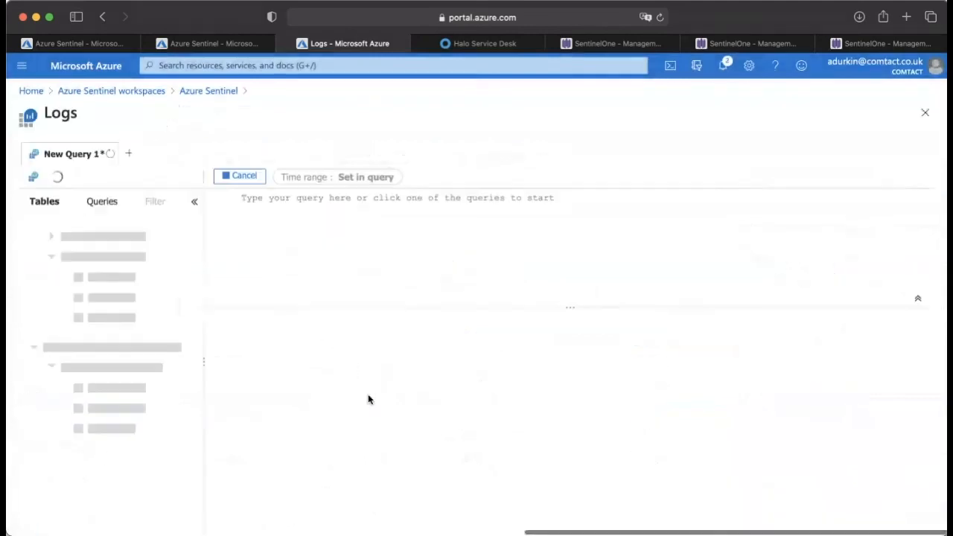
scroll(435, 417, down, 5)
scroll(437, 425, up, 3)
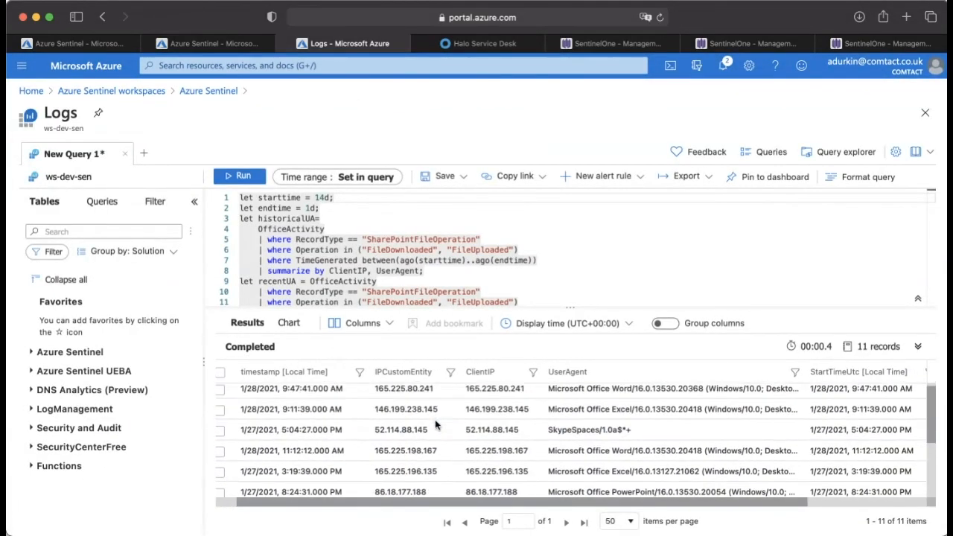
Step: Create a bookmark from the result row with the SkypeSpaces user agent, keeping the suggested name and entity mapping
click(483, 433)
scroll(484, 434, left, 1)
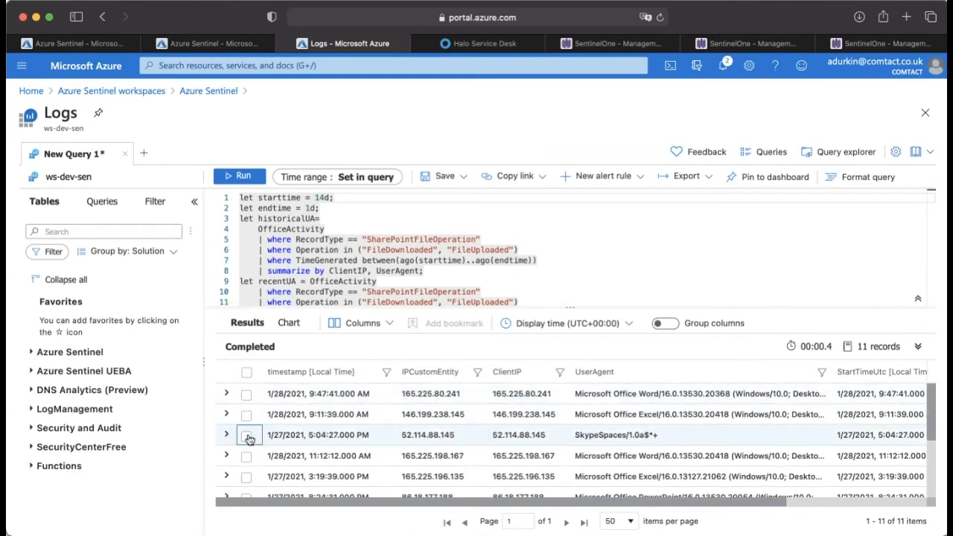
click(247, 435)
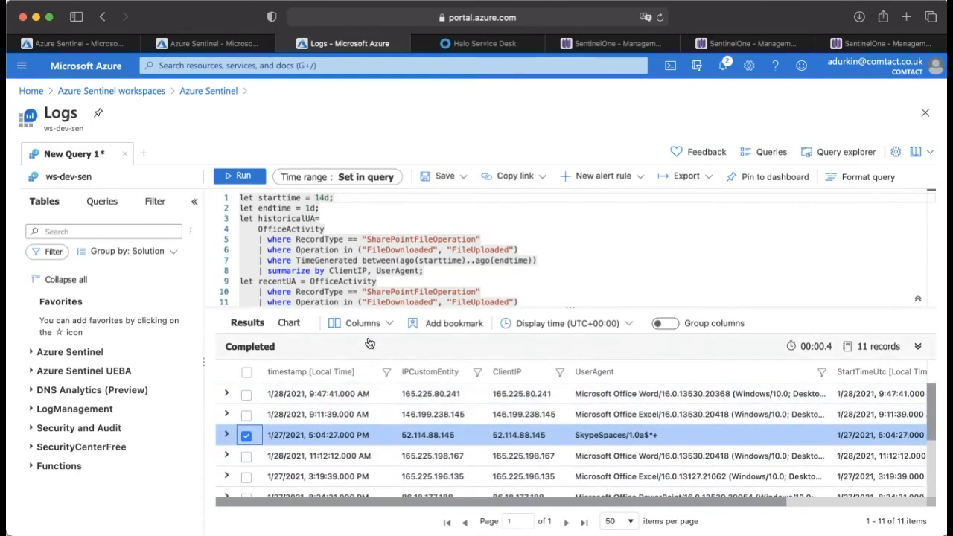
click(457, 325)
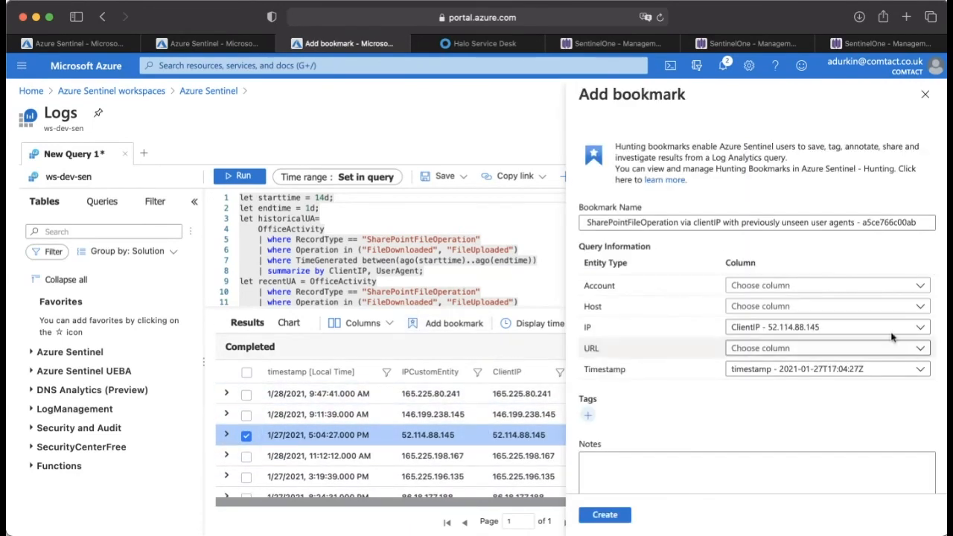
scroll(644, 485, down, 2)
click(604, 515)
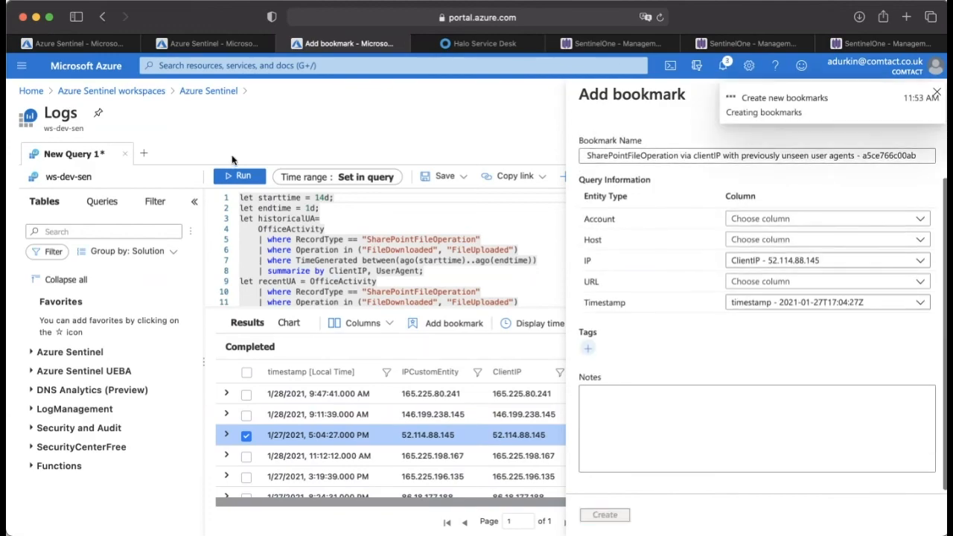
Step: Return to the hunting bookmarks and look through the list from the new SharePointFileOperation bookmark to the oldest DnsEvents entry
scroll(439, 130, left, 10)
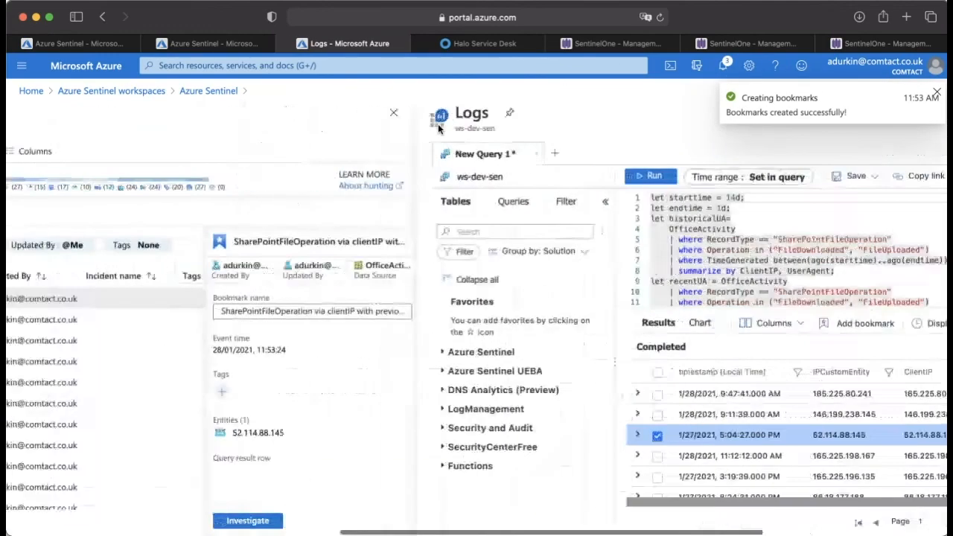
scroll(423, 155, left, 1)
click(280, 214)
click(386, 215)
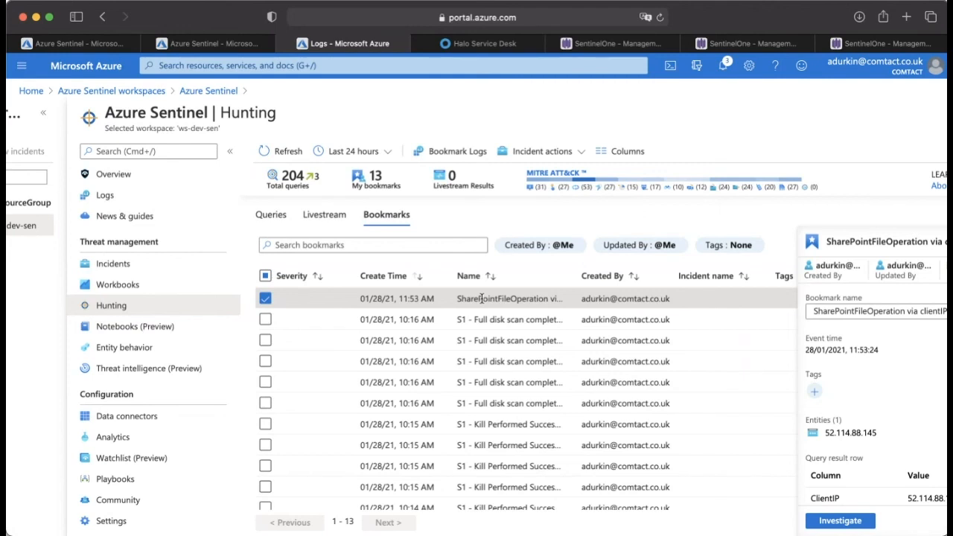
scroll(481, 298, down, 1)
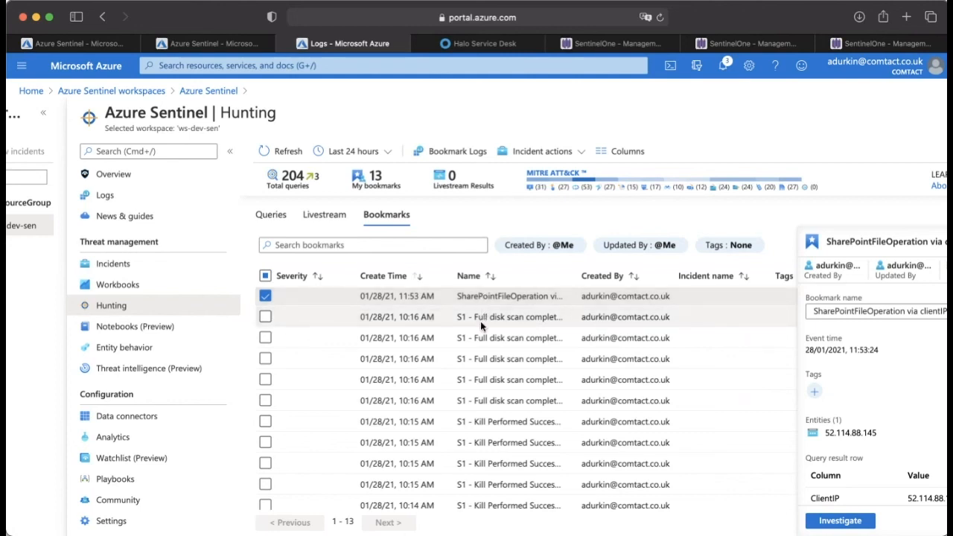
scroll(475, 332, down, 2)
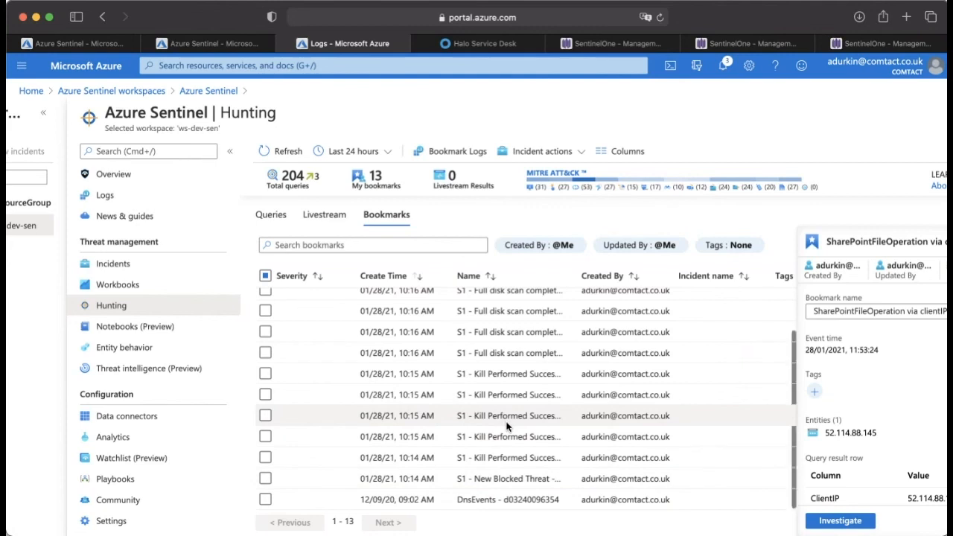
scroll(507, 426, up, 2)
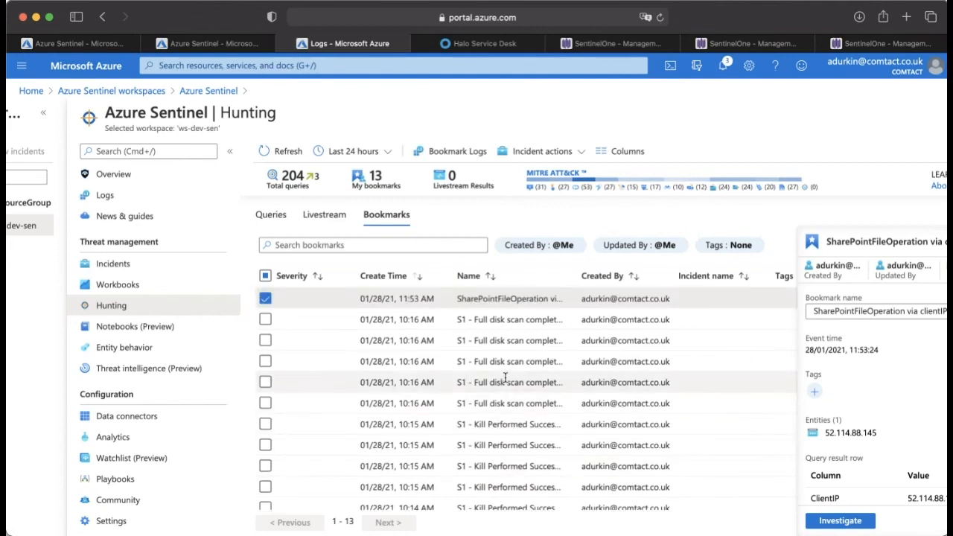
Step: Review the SharePointFileOperation bookmark's details and the incident actions available for it, and look over the remaining bookmarks
scroll(581, 334, right, 3)
scroll(579, 332, left, 5)
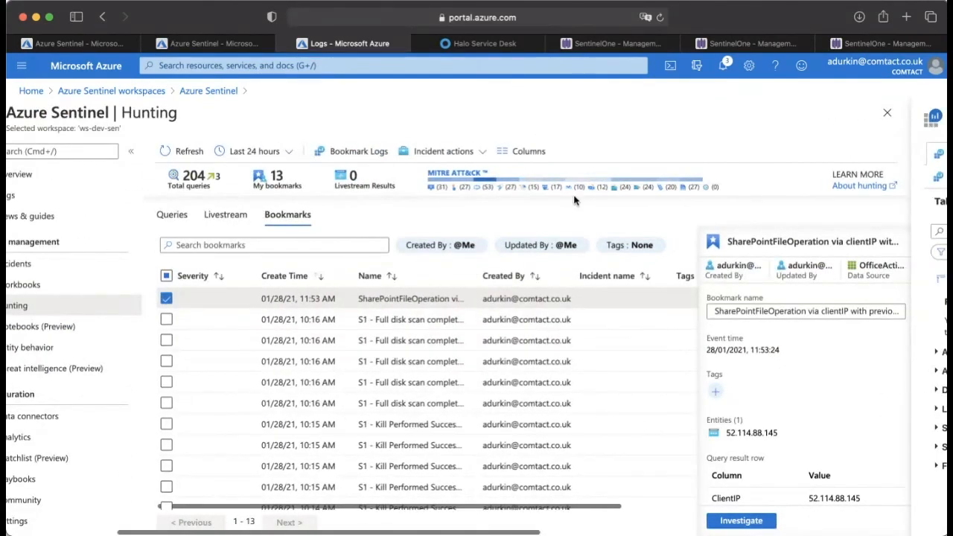
scroll(574, 227, left, 2)
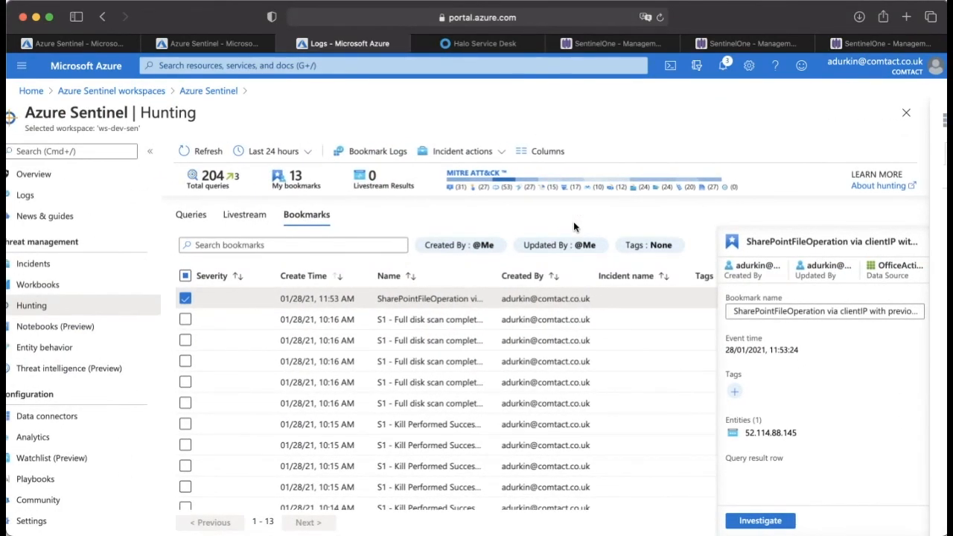
scroll(575, 223, left, 2)
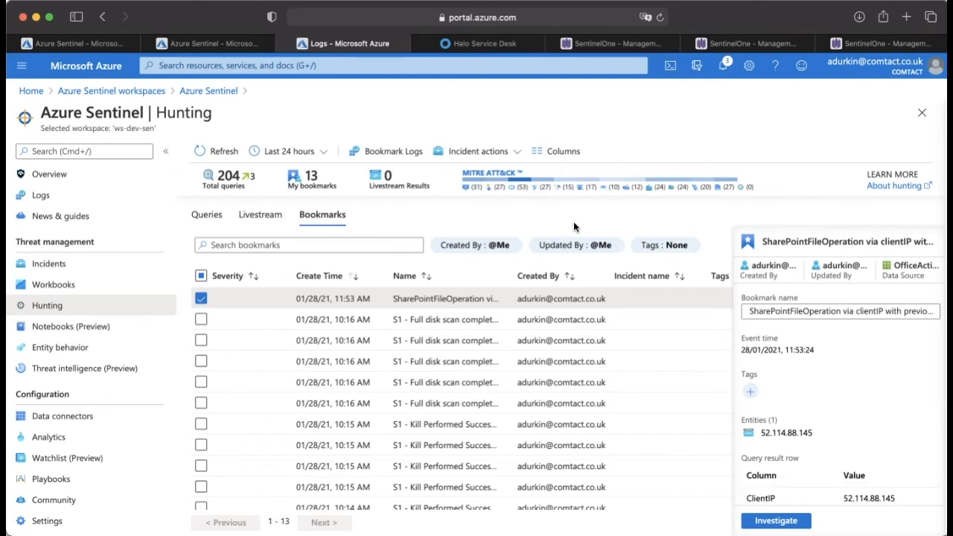
click(513, 152)
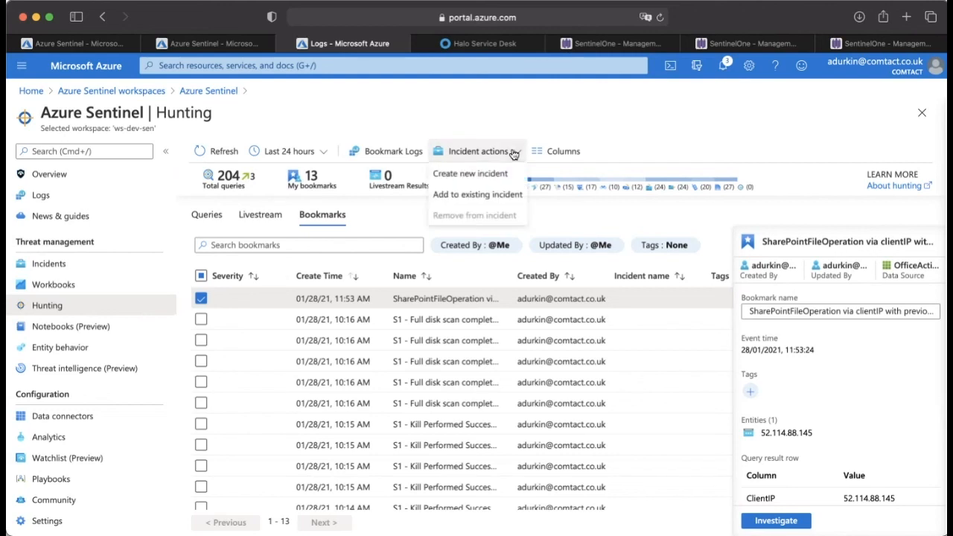
click(581, 208)
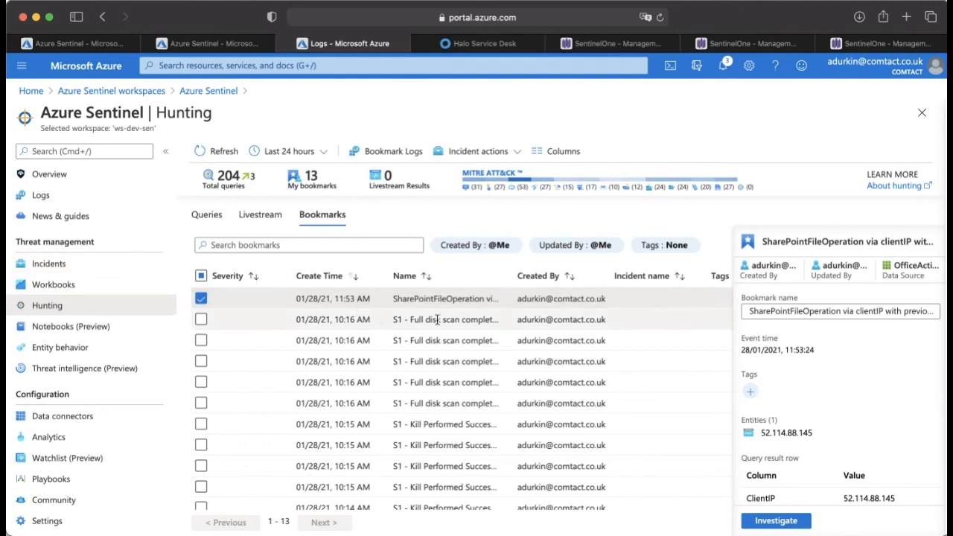
scroll(438, 335, down, 2)
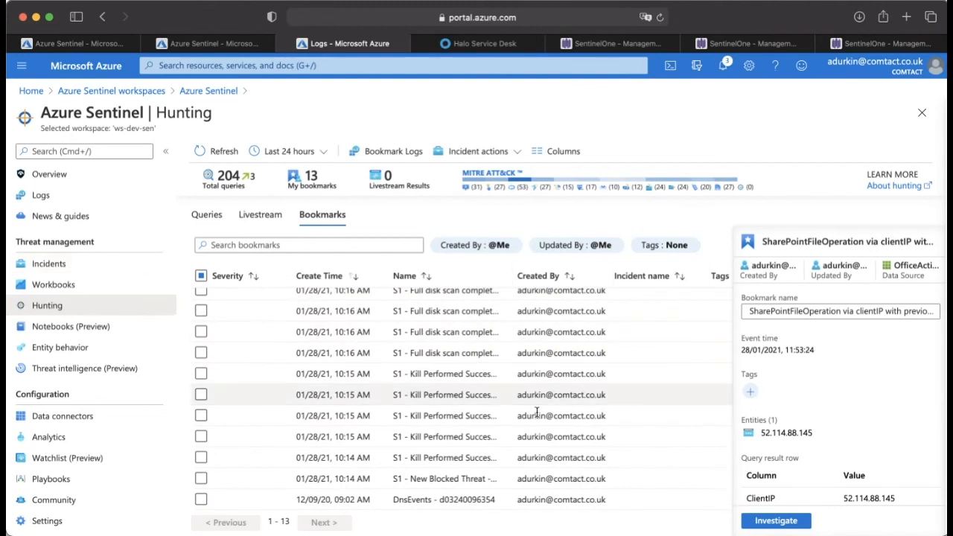
Step: Select incident 1344, "Kill performed successfully - S1", in the incidents list and open its events in the logs
click(89, 271)
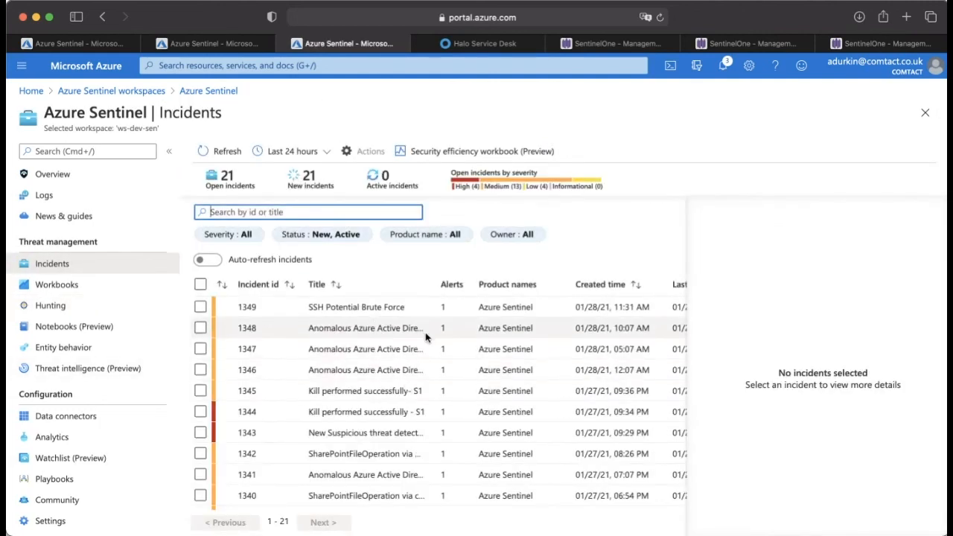
scroll(426, 337, down, 1)
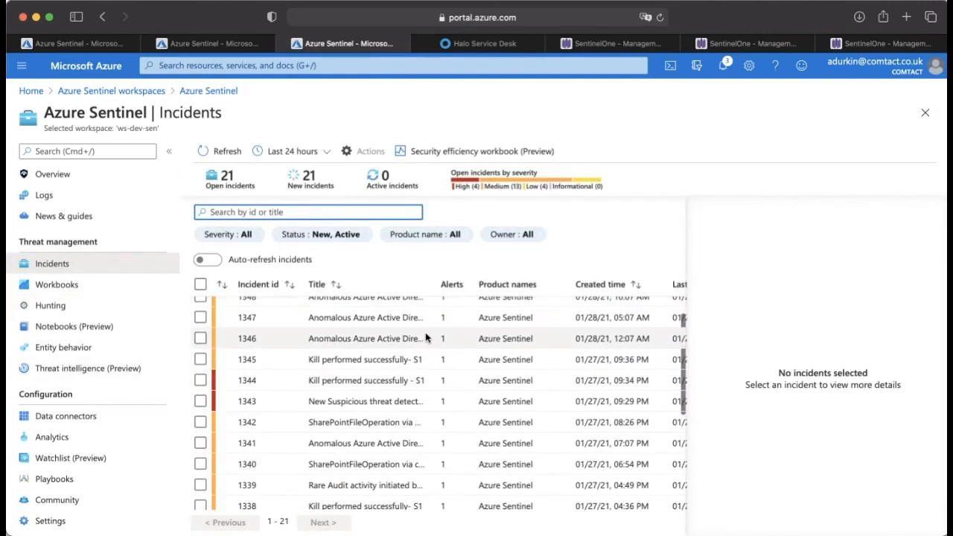
click(414, 379)
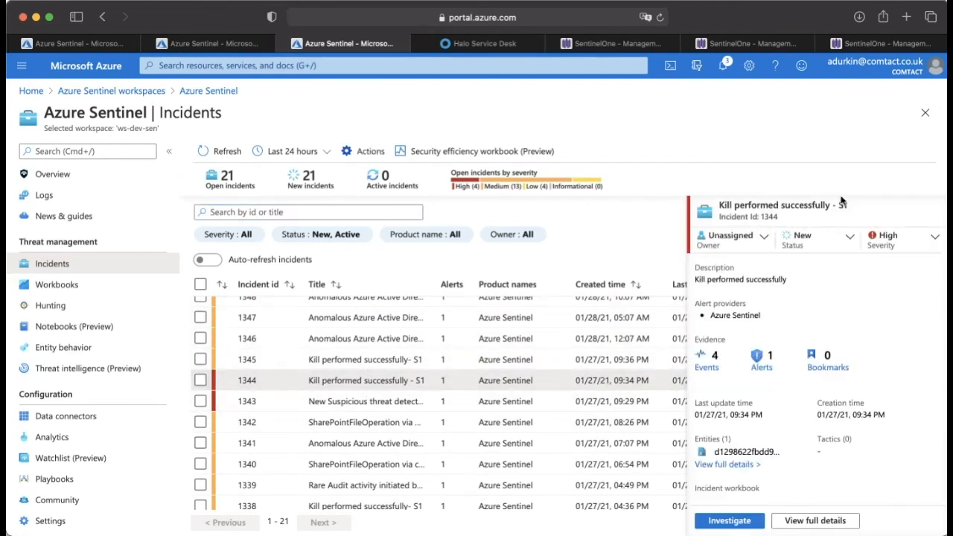
scroll(823, 298, down, 1)
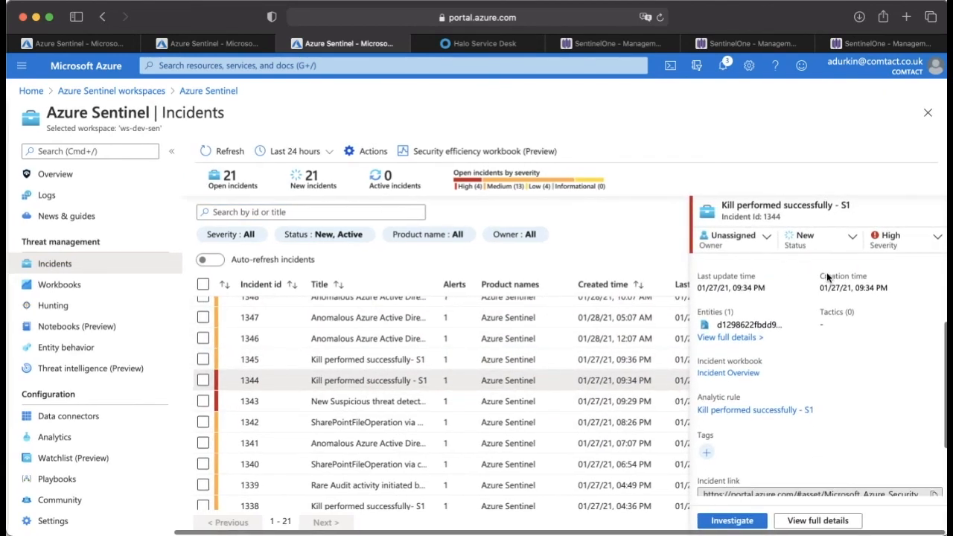
click(720, 322)
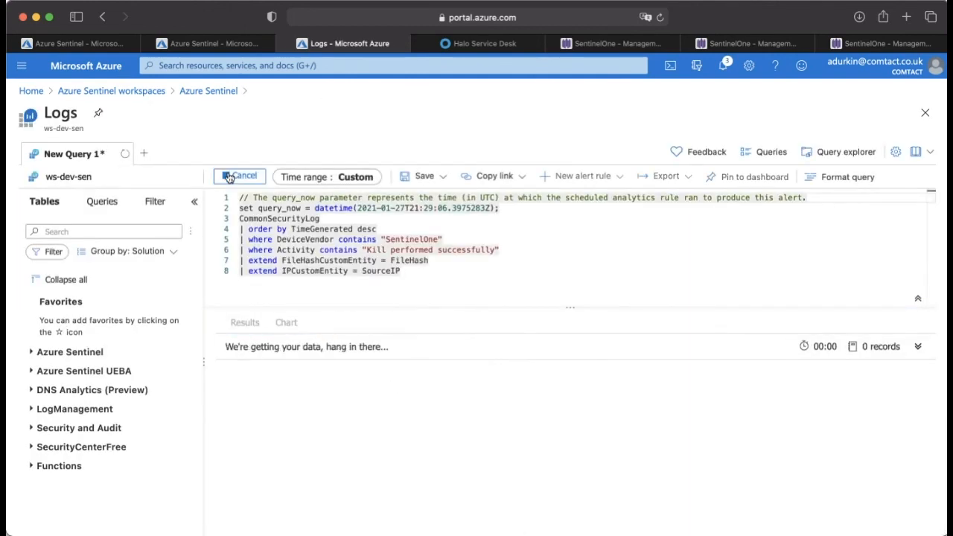
Step: Highlight "Kill performed successfully" in the incident's query and examine the device vendor, activity and file hash columns of its results
scroll(496, 433, right, 10)
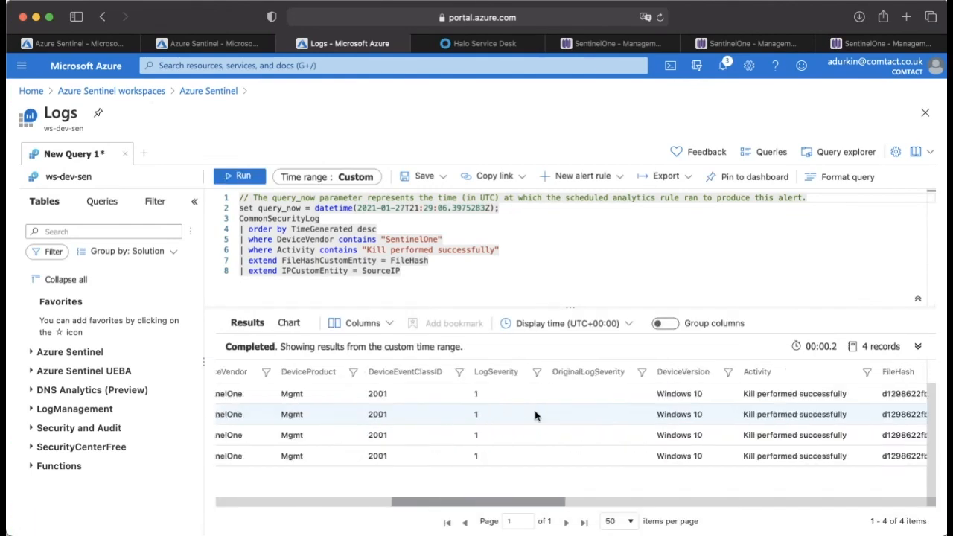
scroll(535, 412, left, 10)
scroll(534, 412, right, 5)
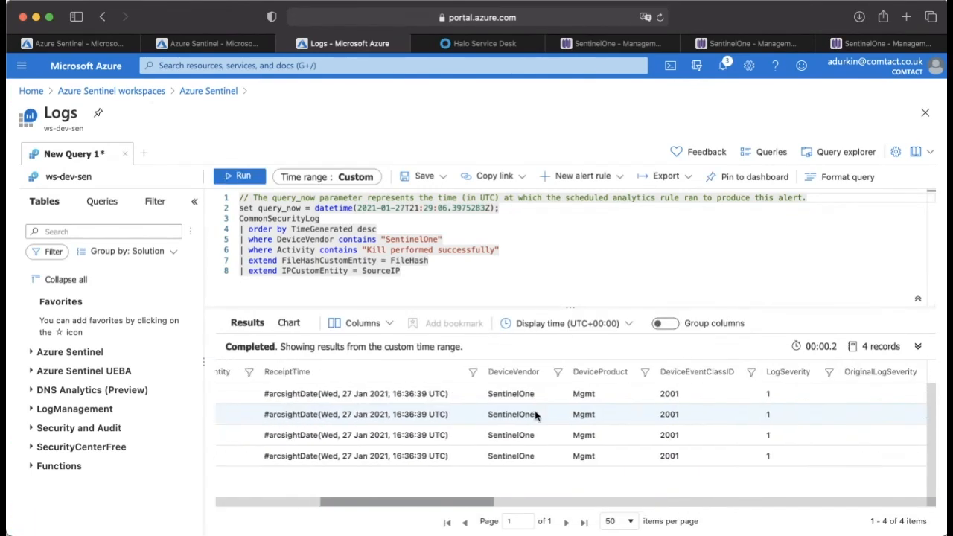
drag(367, 250, 485, 251)
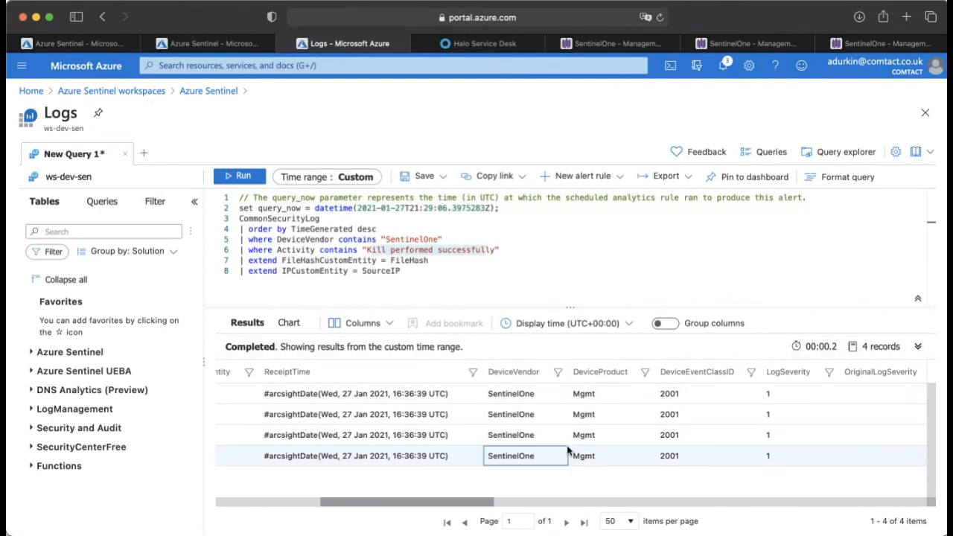
scroll(563, 423, right, 5)
scroll(562, 423, right, 5)
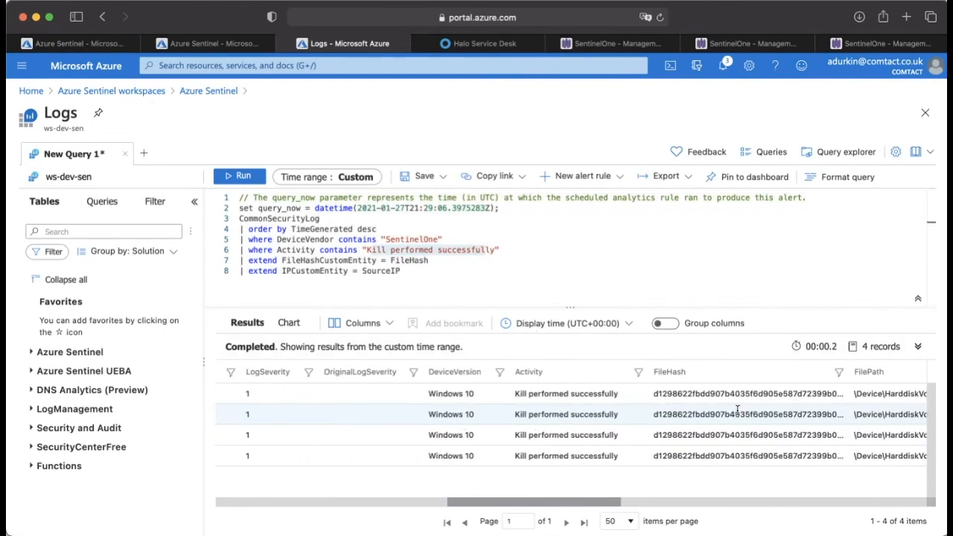
Step: Examine the FilePath, SourceUserName and AdditionalExtensions columns of the query results, highlighting part of the first record's source user name
scroll(738, 415, right, 6)
scroll(738, 415, right, 3)
double_click(694, 394)
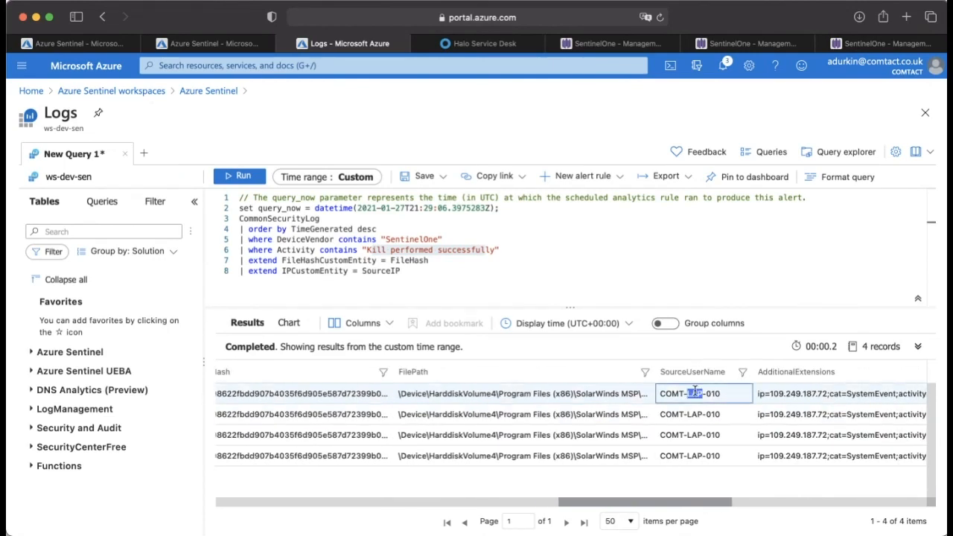
scroll(695, 391, left, 15)
scroll(805, 410, right, 5)
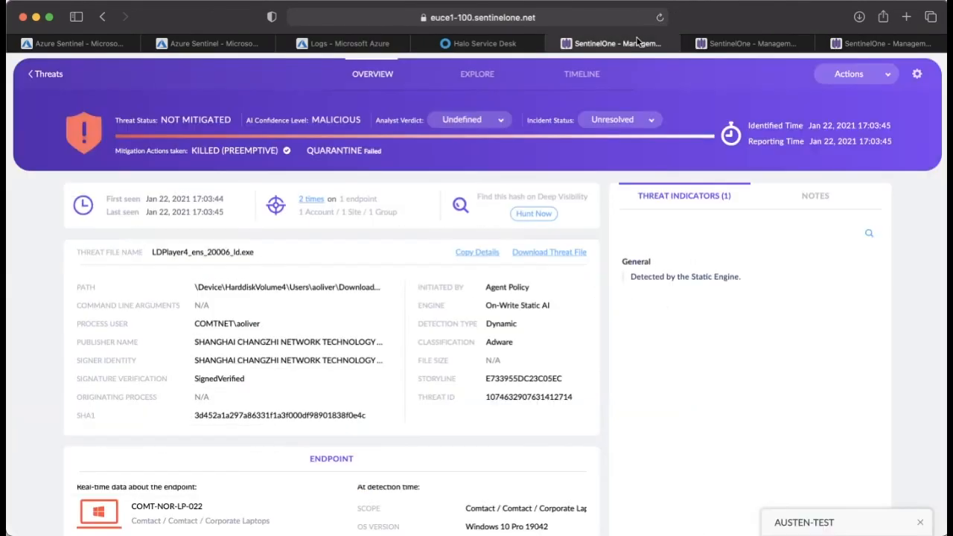
Step: Switch to the SentinelOne console and open the newest CacheServiceSetup.exe threat from the threats list
click(611, 44)
click(52, 75)
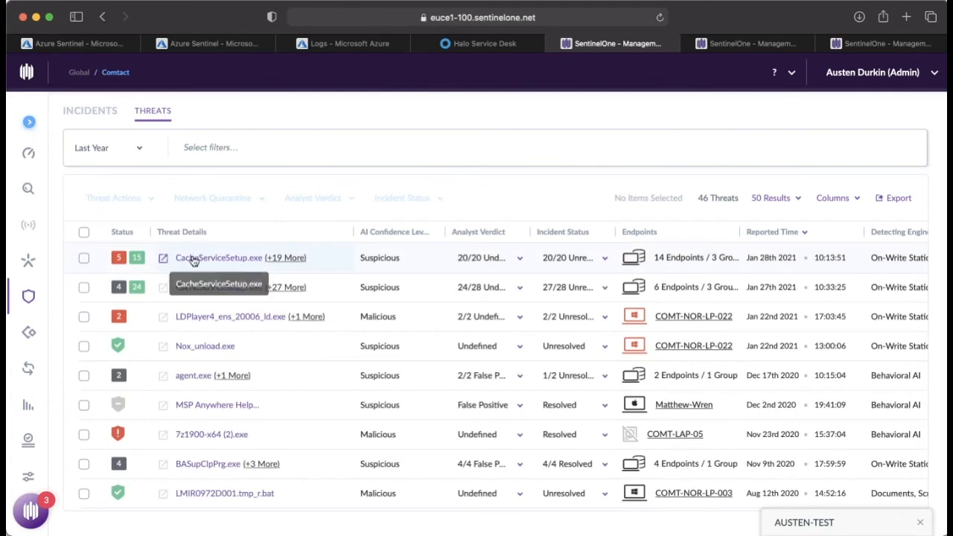
click(192, 258)
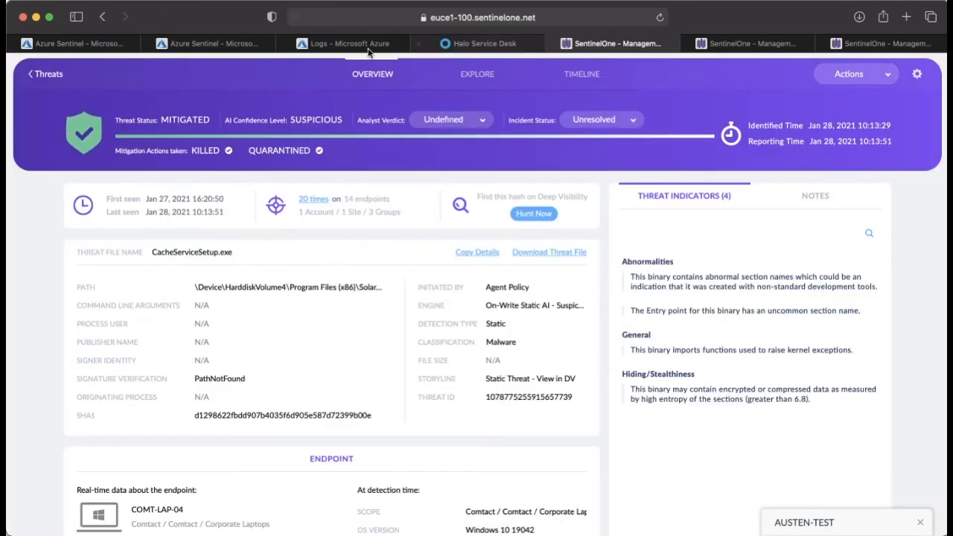
Step: Return to the Azure Sentinel logs, widen the FilePath column to fit the full paths and highlight the first record's path
click(344, 44)
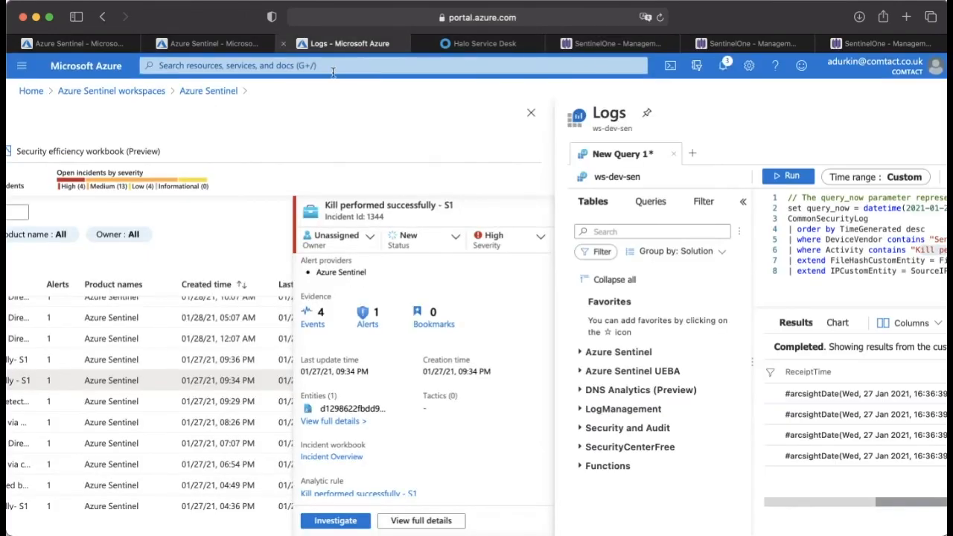
scroll(933, 368, right, 6)
scroll(545, 402, right, 10)
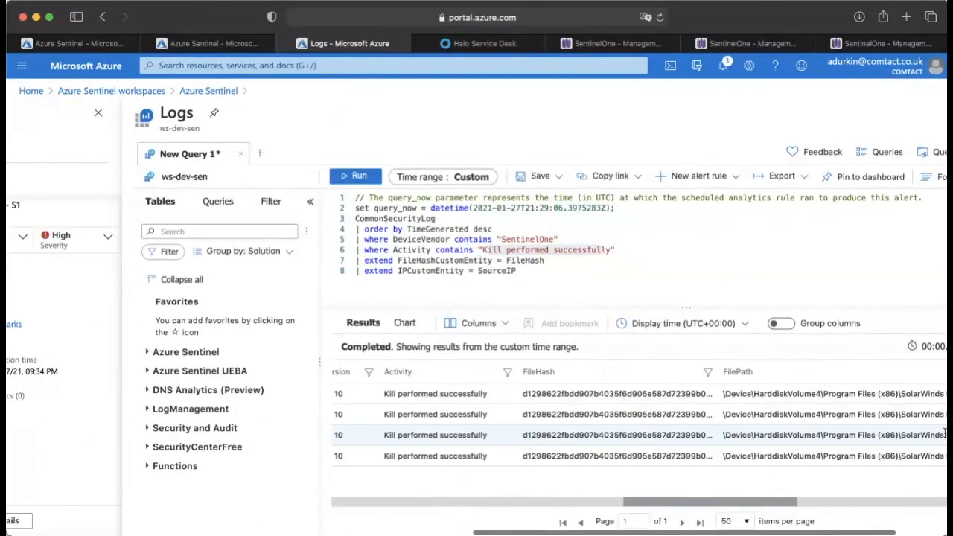
drag(754, 372, 945, 401)
triple_click(837, 401)
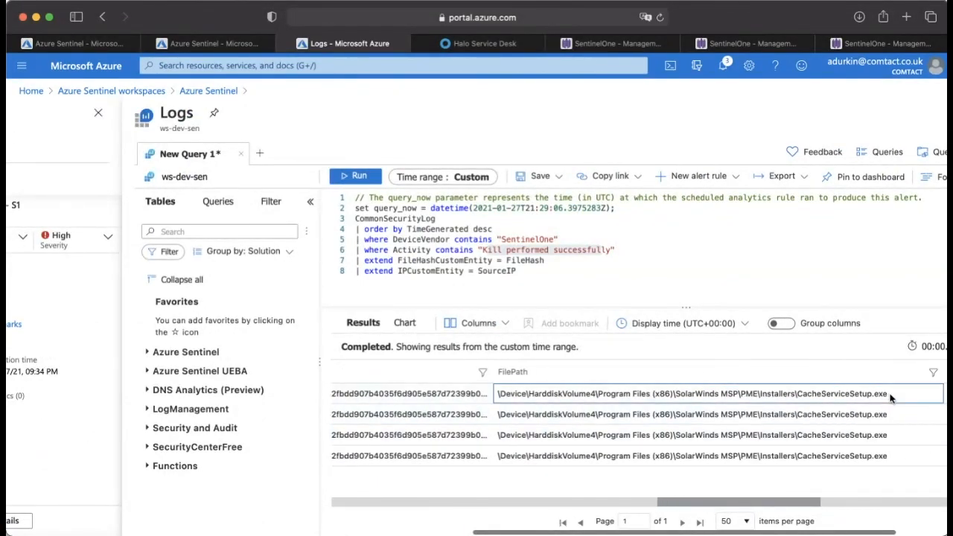
Step: Compare the SentinelOne threat overview with the Azure Sentinel query results, going back to the results' time and file hash columns
click(619, 46)
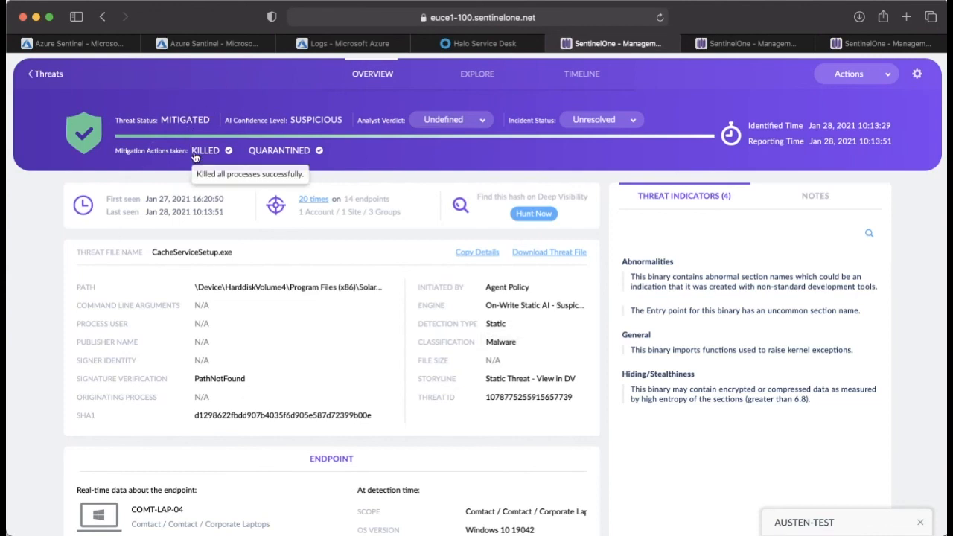
click(387, 44)
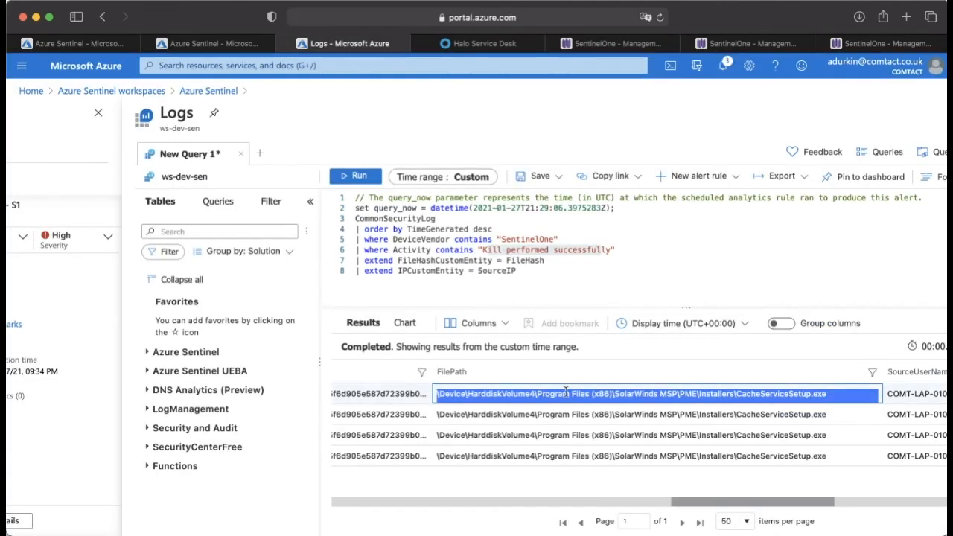
scroll(569, 387, left, 10)
scroll(565, 391, left, 8)
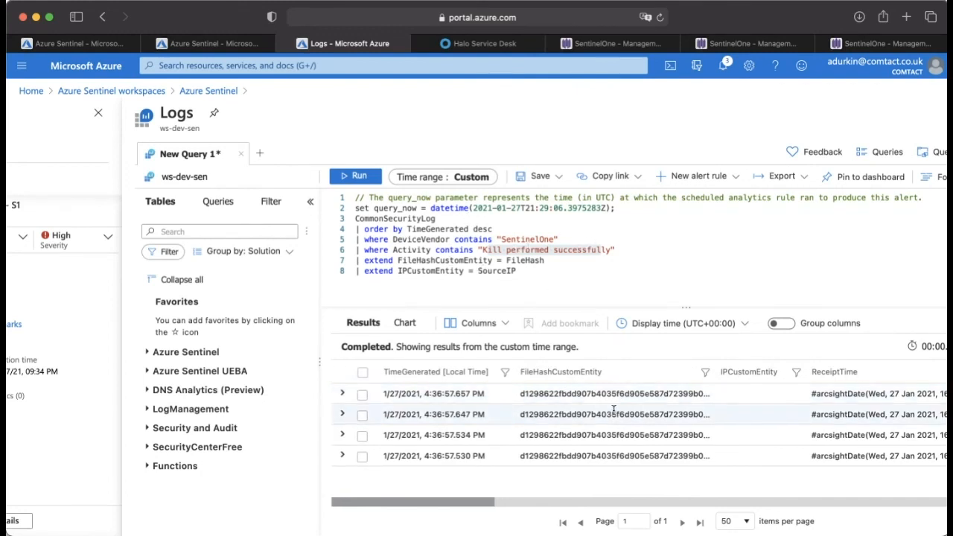
Step: Switch to SentinelOne and review the CacheServiceSetup.exe threat's mitigation actions, file details and endpoint information
click(624, 47)
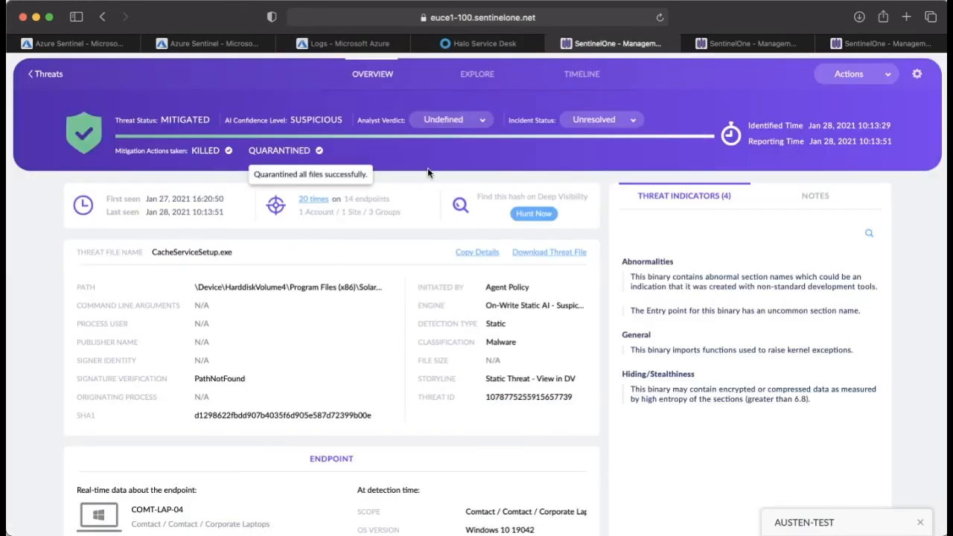
scroll(460, 268, down, 2)
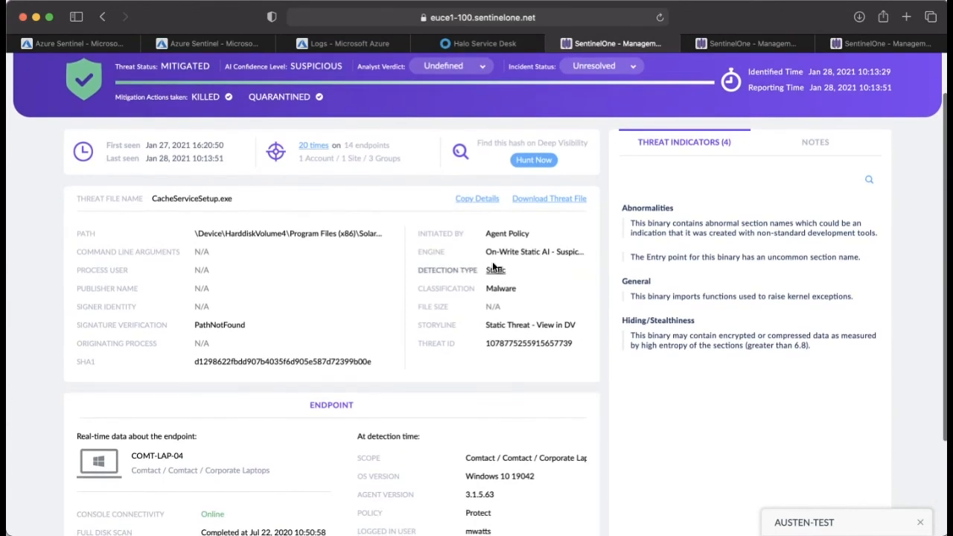
scroll(477, 264, up, 2)
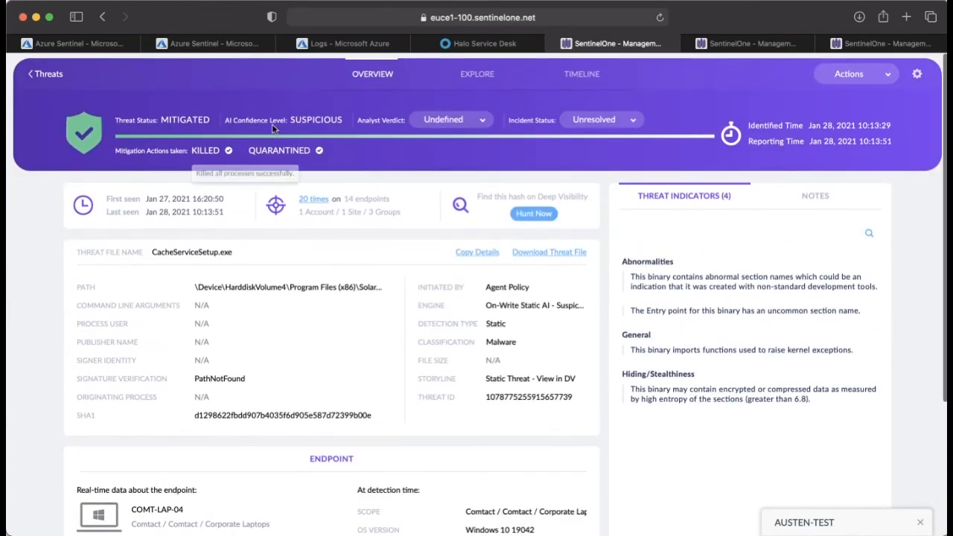
Step: Open the threat's event timeline and expand the details of its earliest Threat Status event
click(484, 74)
click(566, 88)
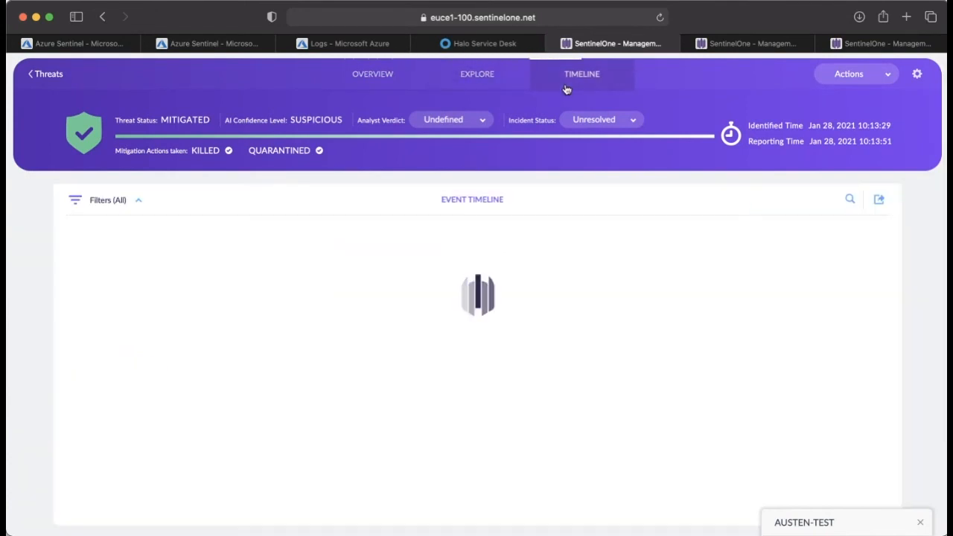
scroll(515, 293, down, 3)
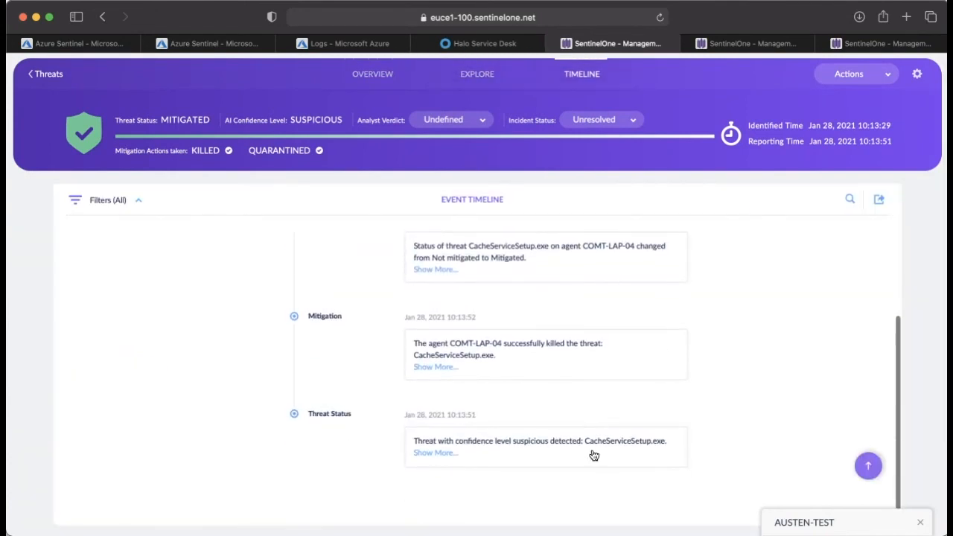
click(425, 454)
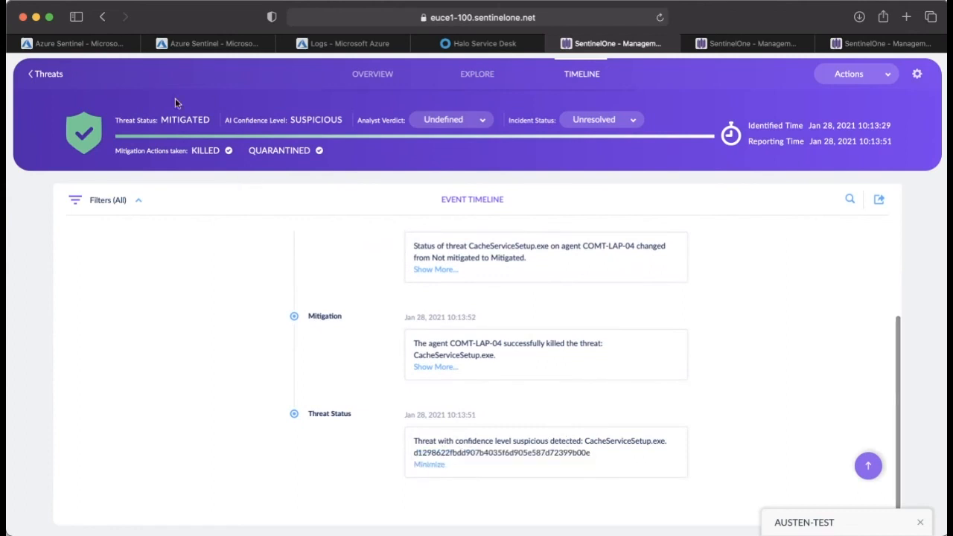
Step: Return to the threat overview and highlight the Hiding/Stealthiness and General threat indicators
click(383, 75)
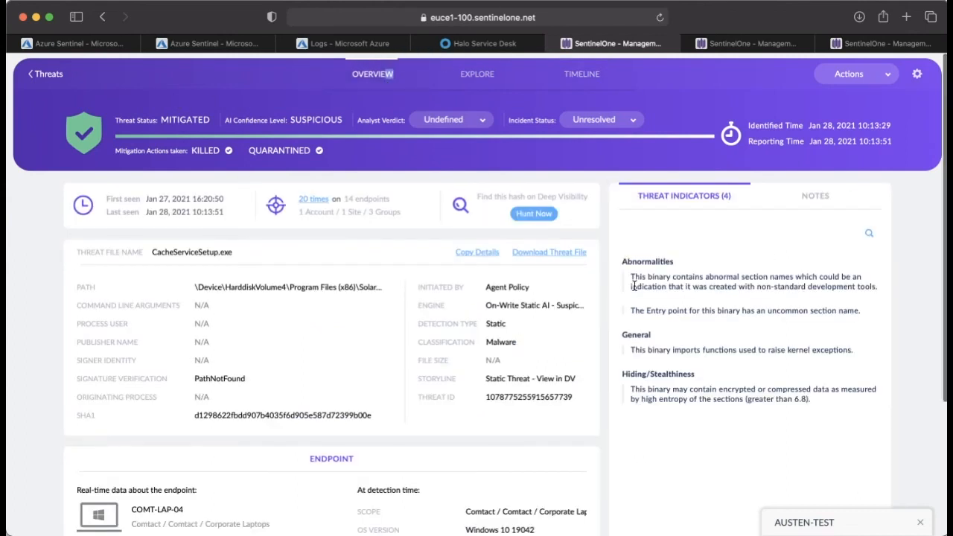
scroll(715, 201, down, 1)
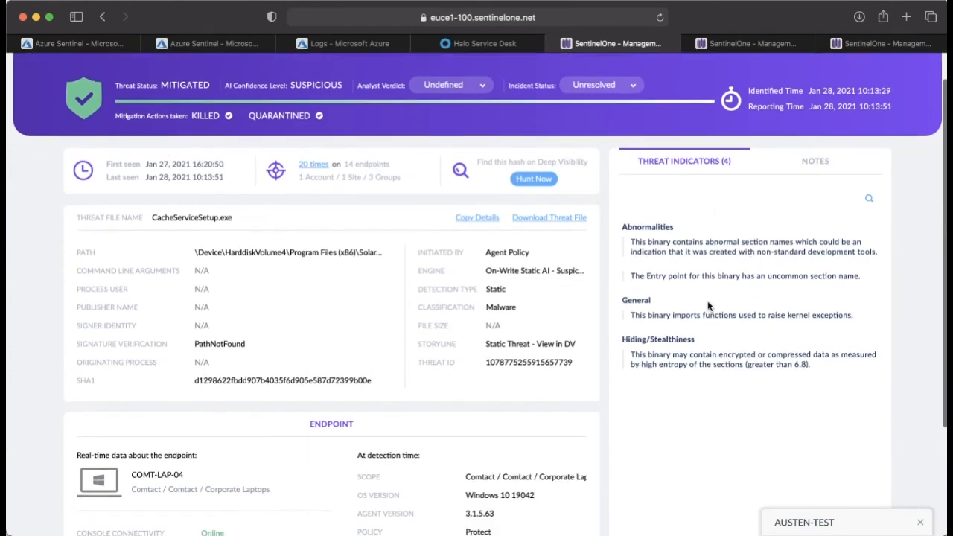
triple_click(722, 351)
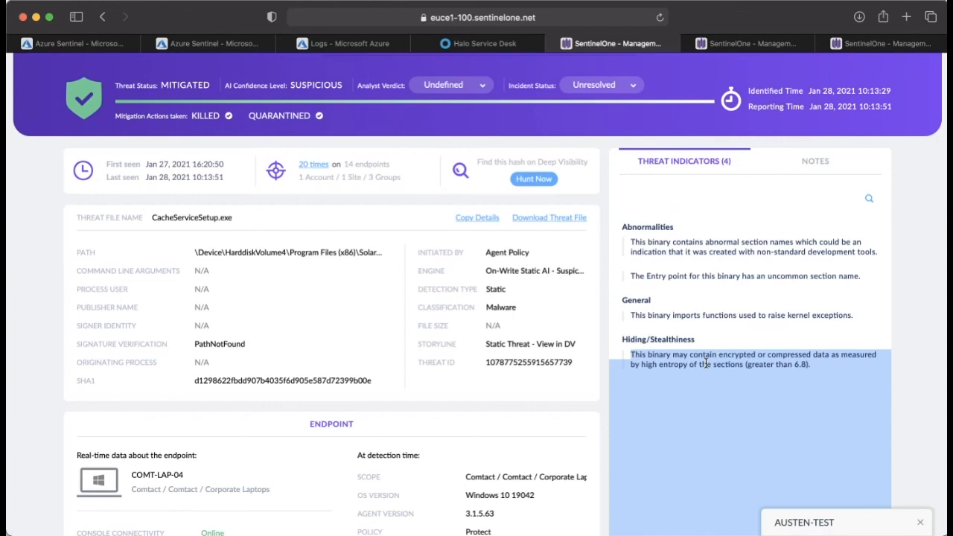
triple_click(660, 317)
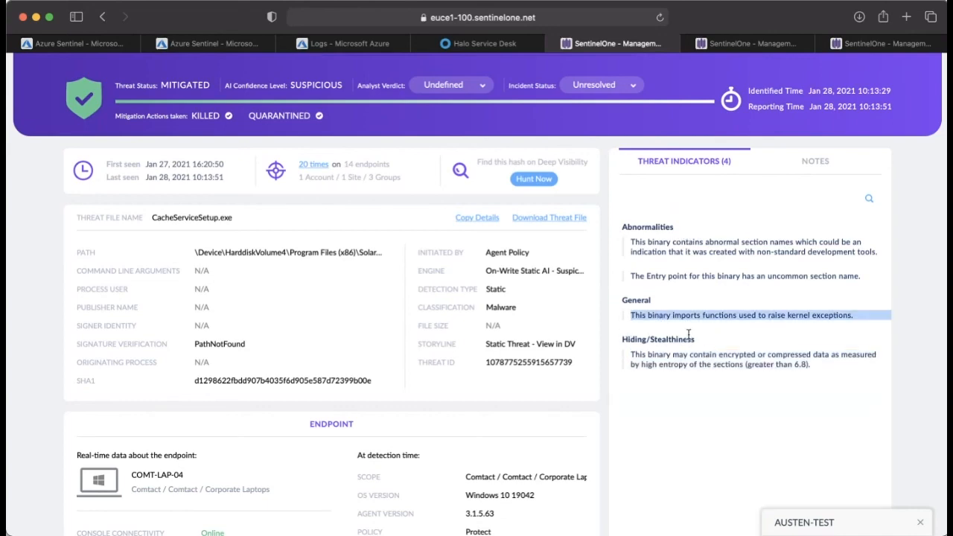